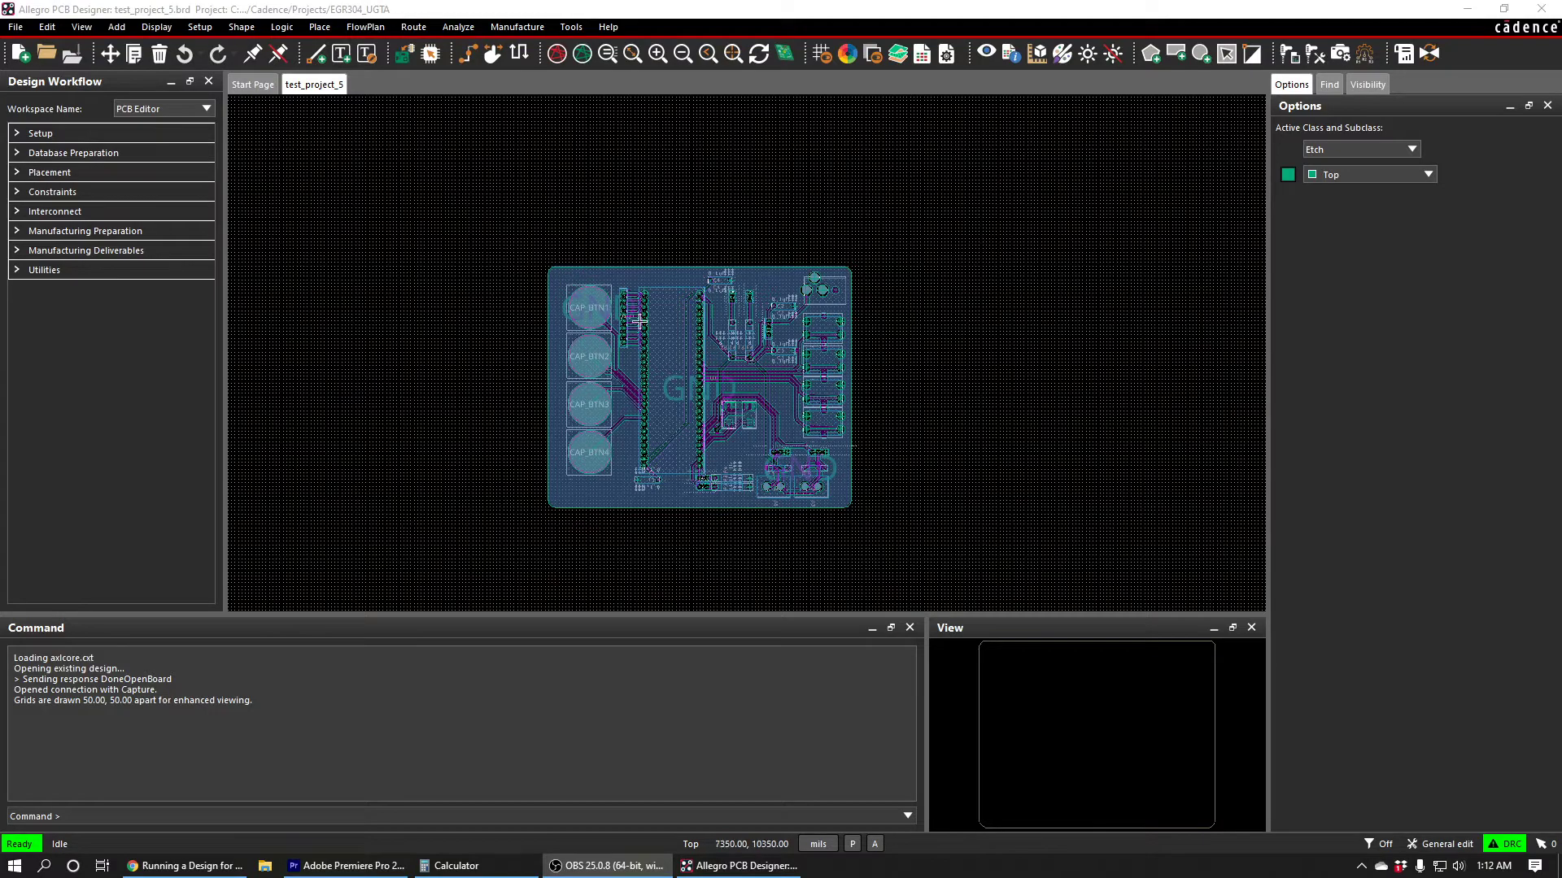
Step: Run Update DRC on the board and highlight the 'No DRC errors detected.' log line
scroll(763, 389, "up", 1)
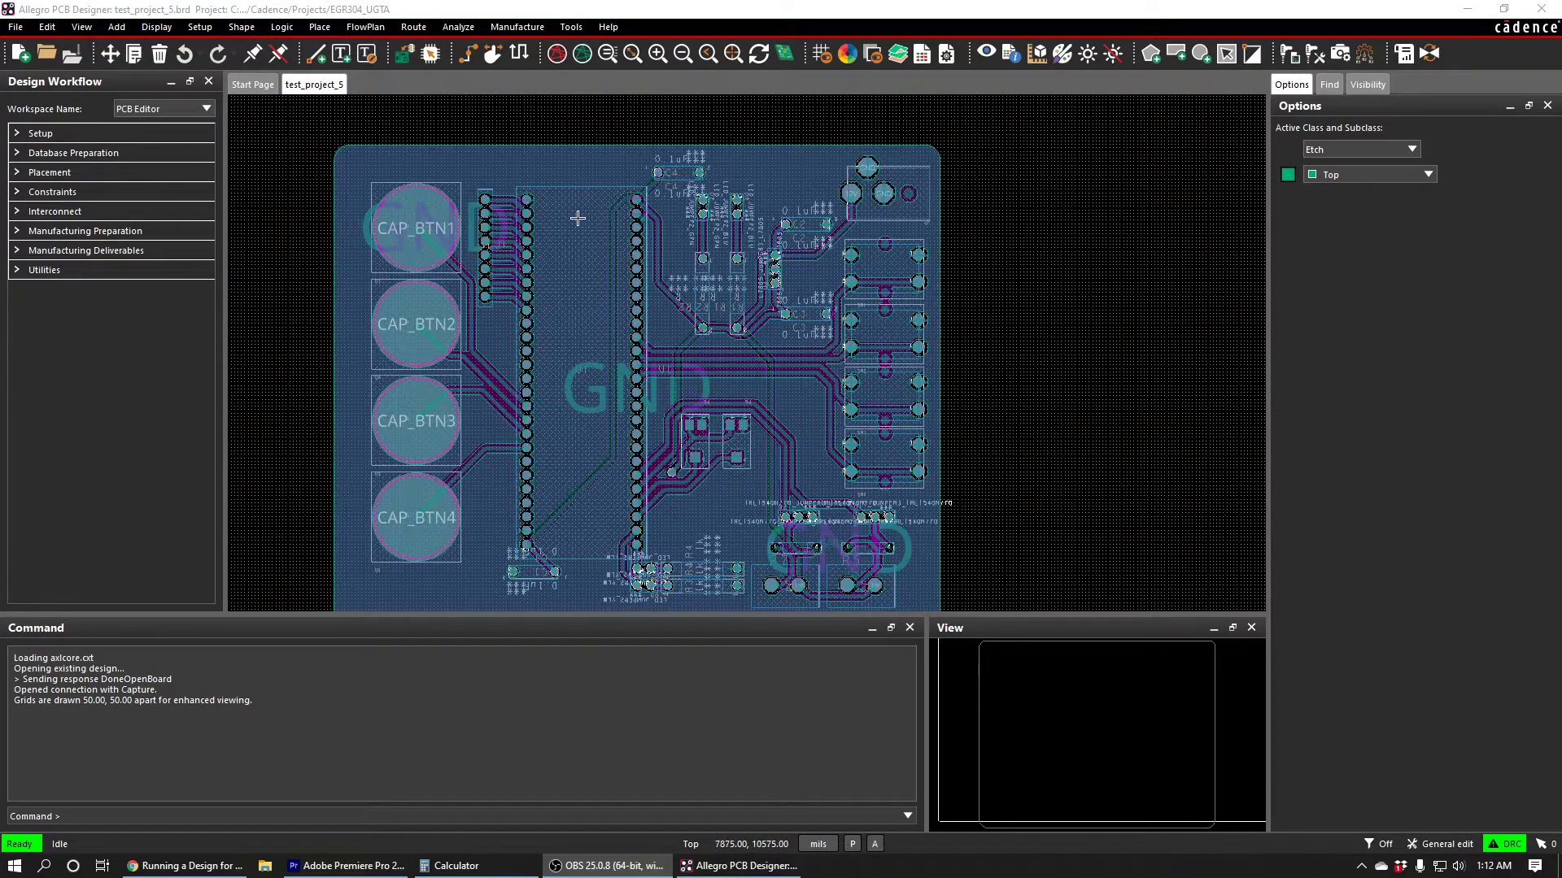
left_click(567, 29)
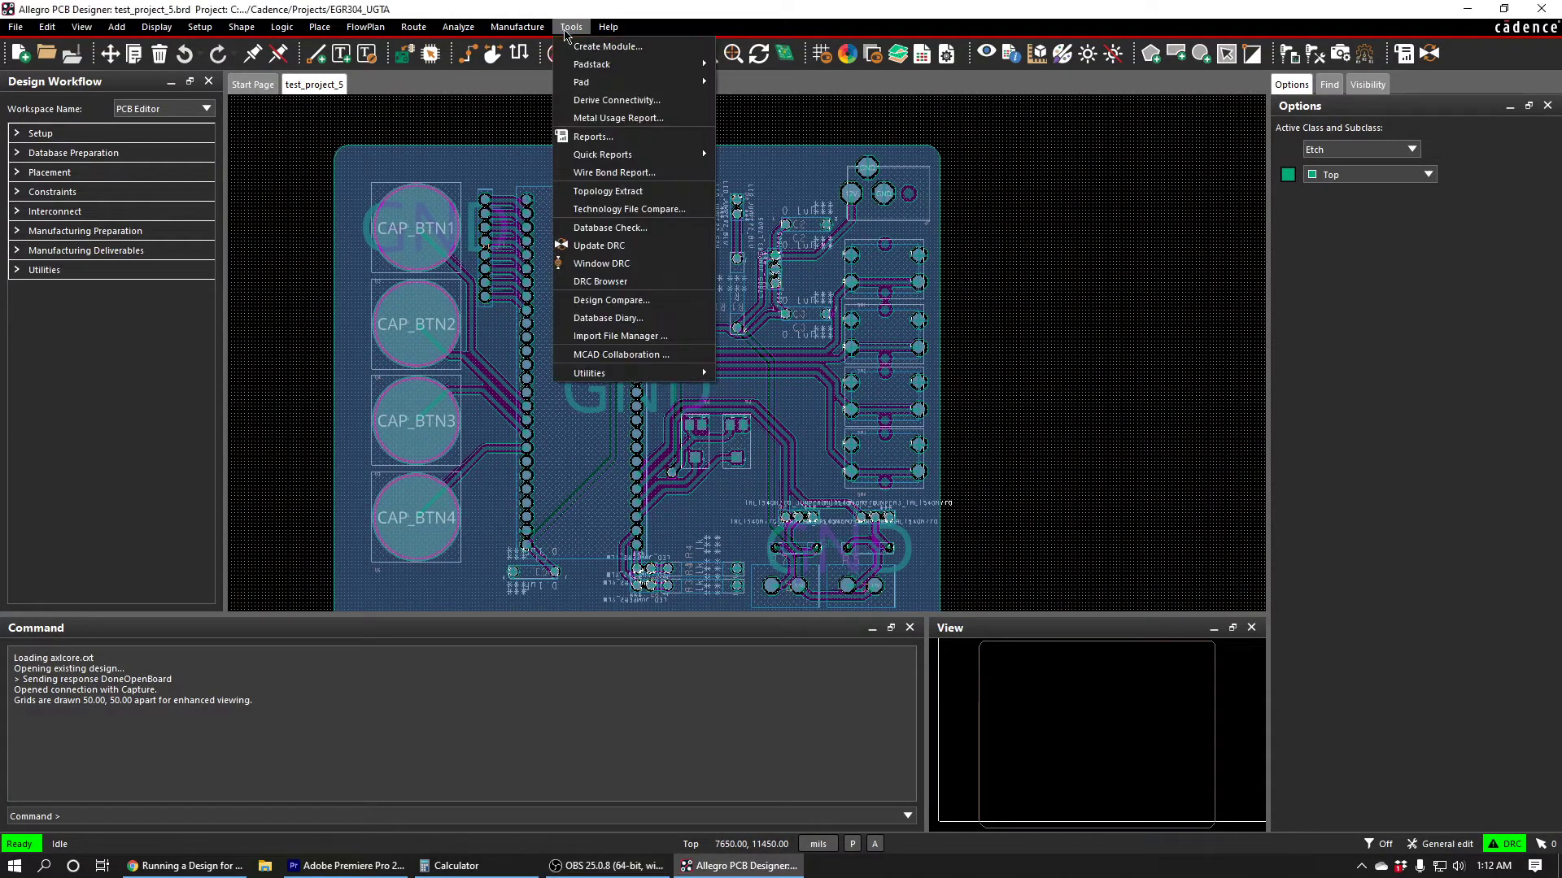
left_click(599, 246)
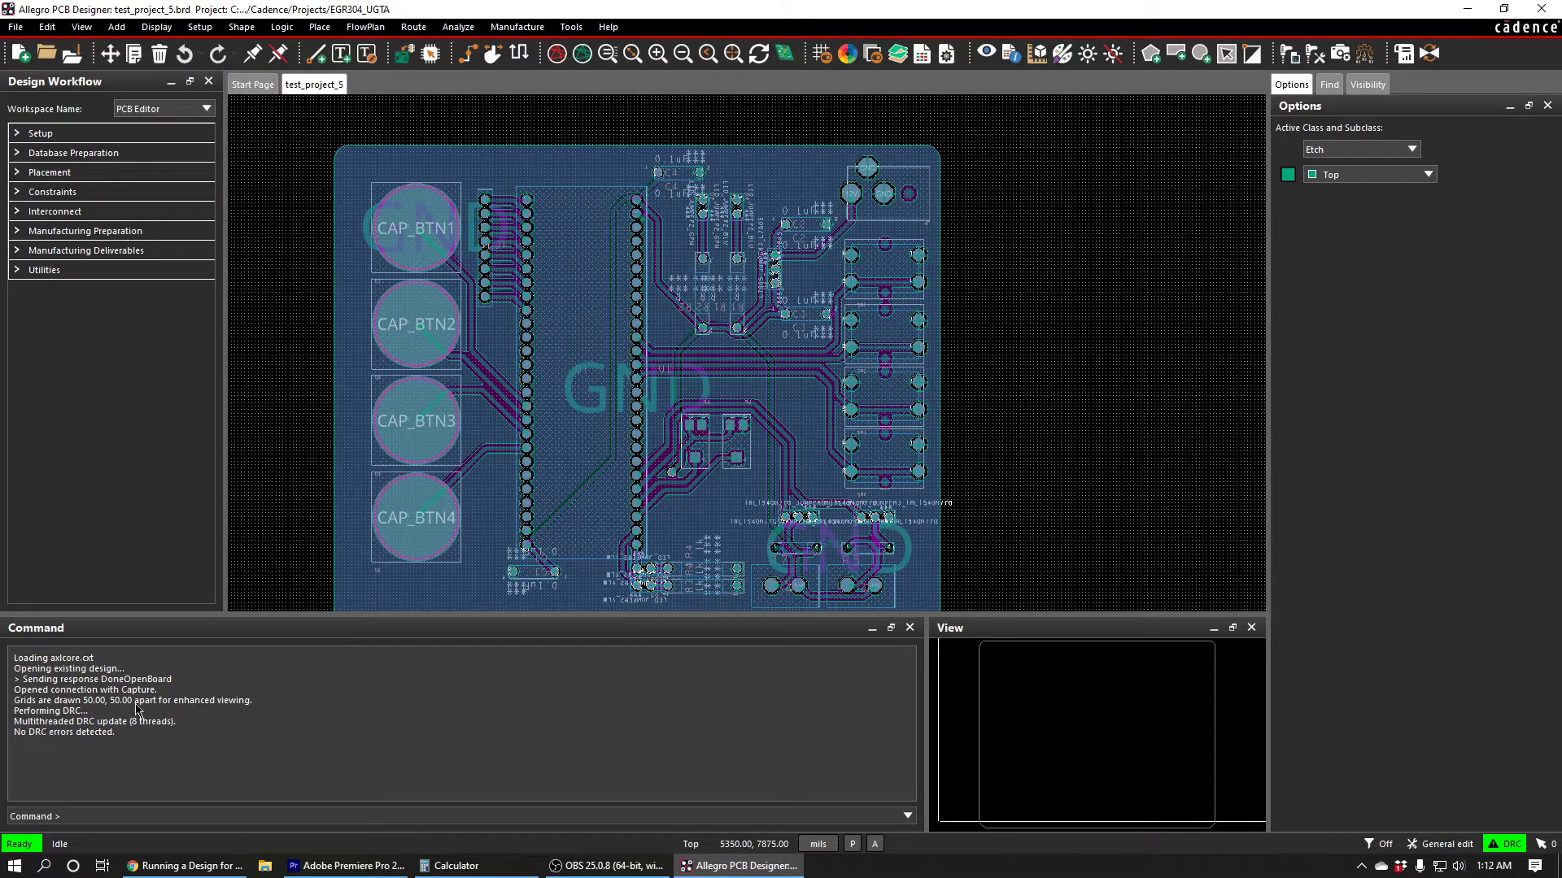
left_click_drag(122, 738, 15, 742)
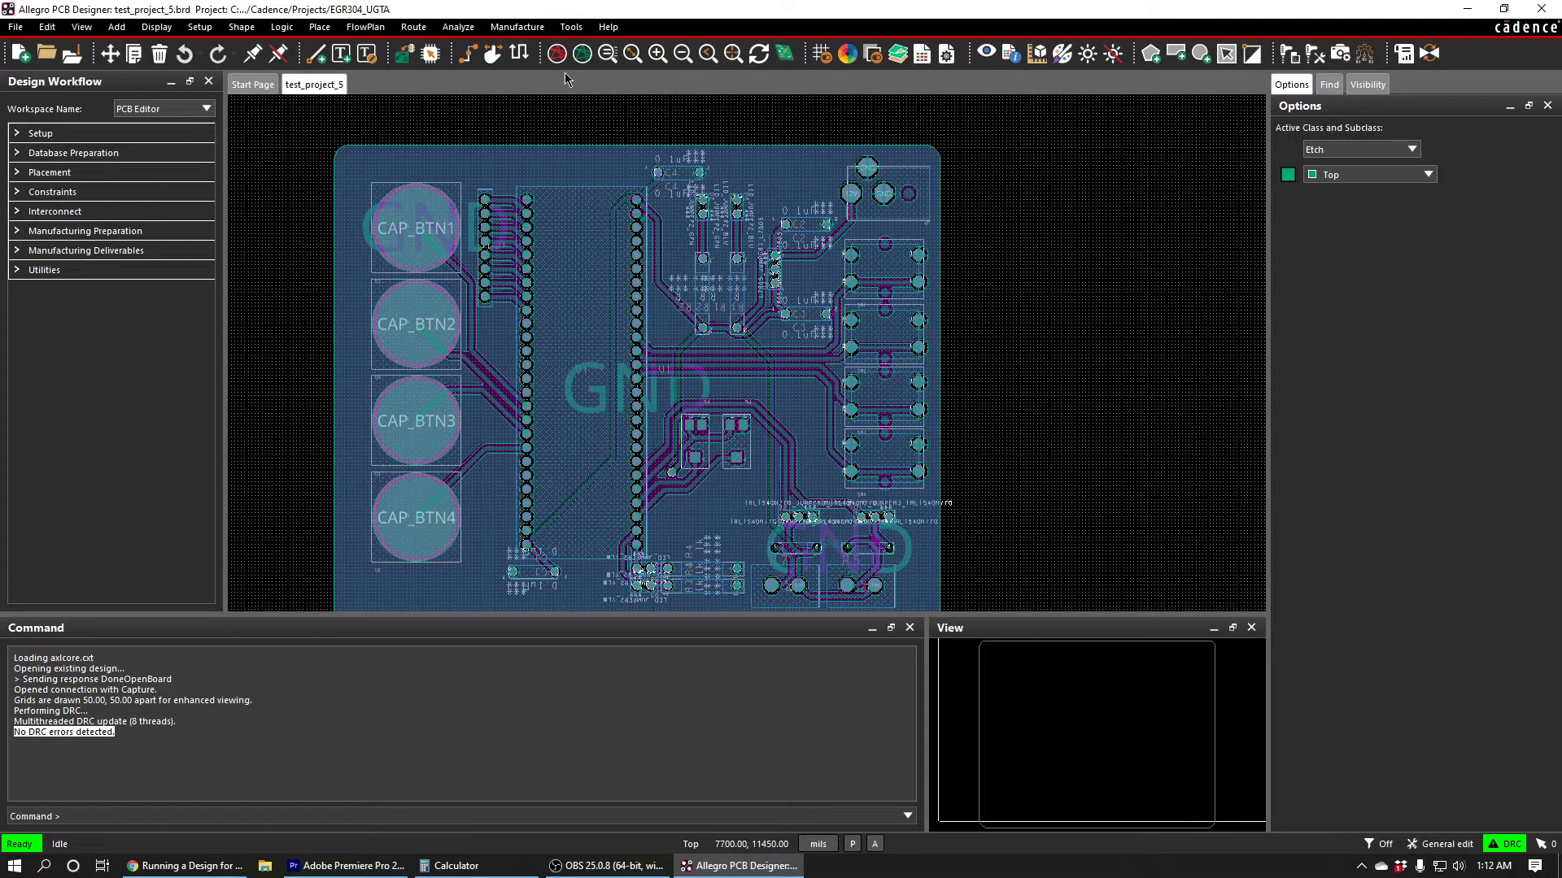
left_click(571, 27)
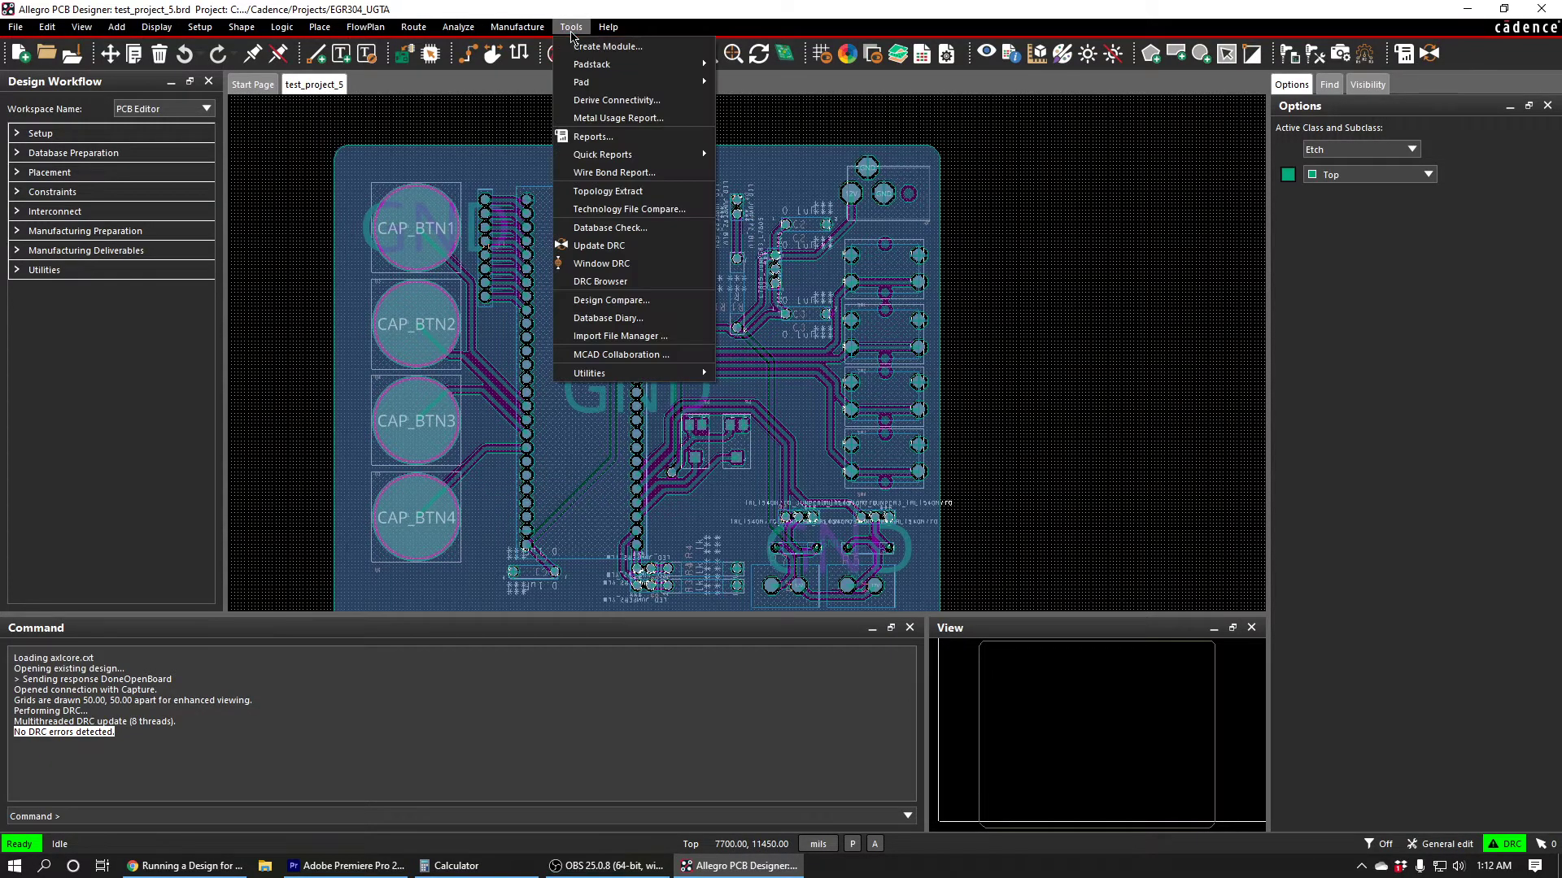
left_click(592, 136)
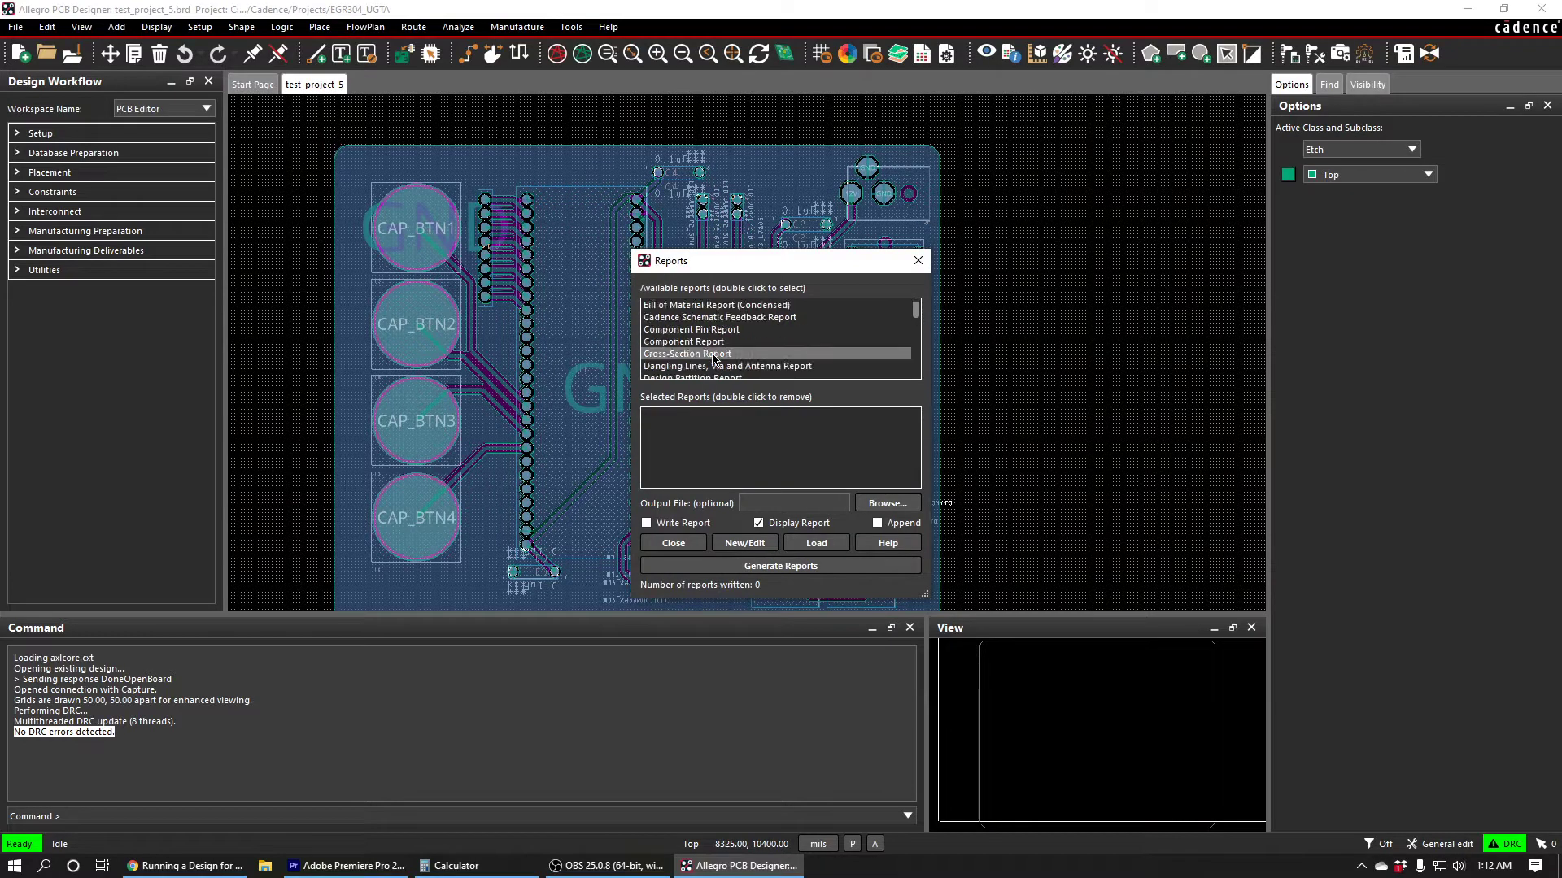
scroll(713, 358, "down", 12)
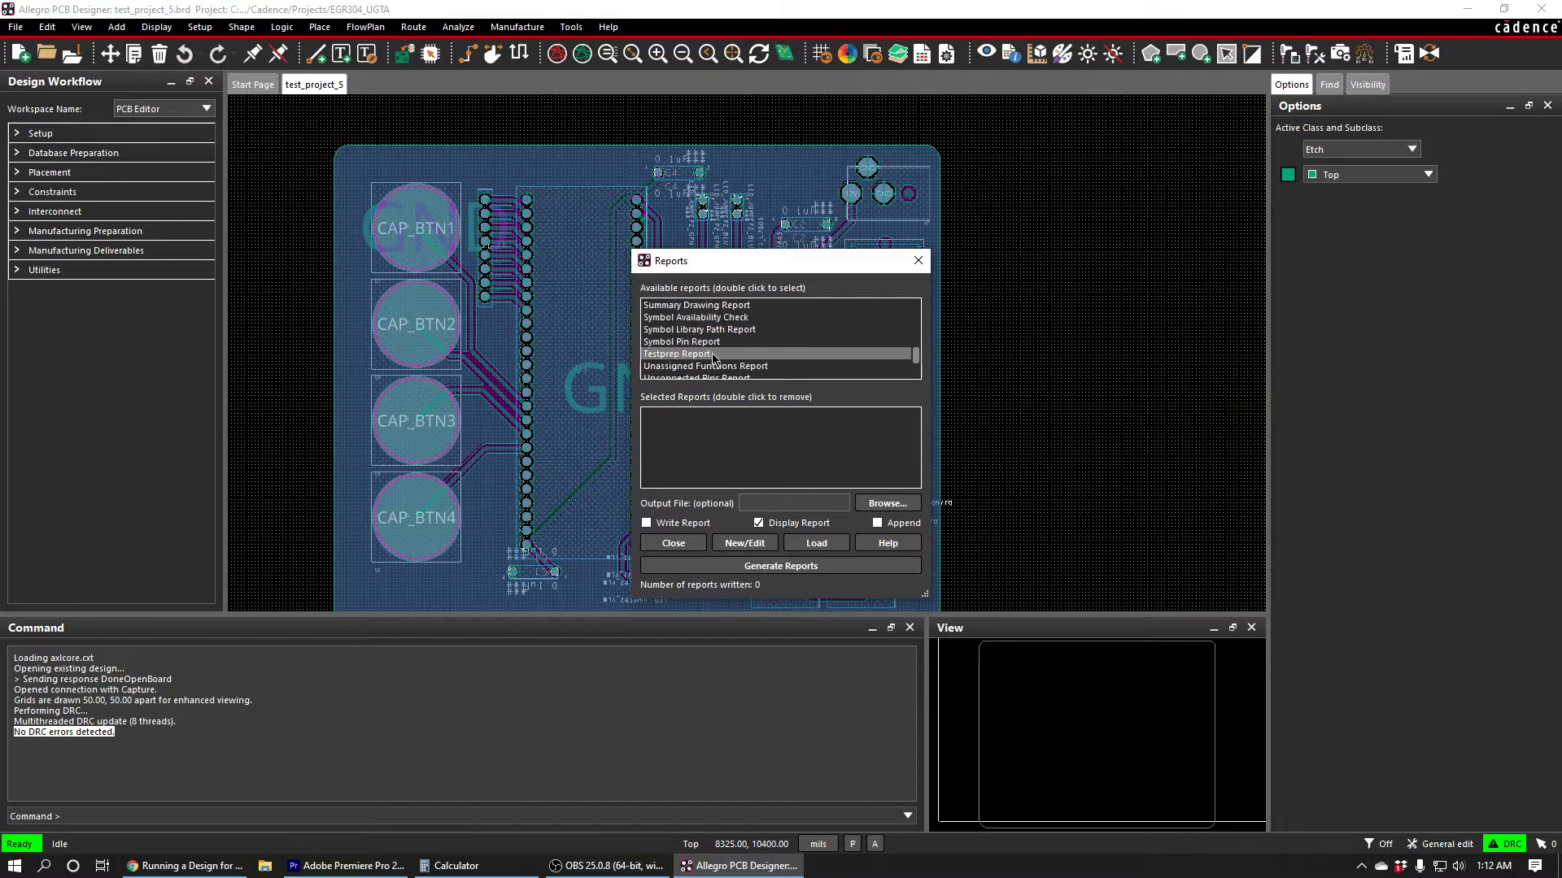
scroll(713, 366, "down", 3)
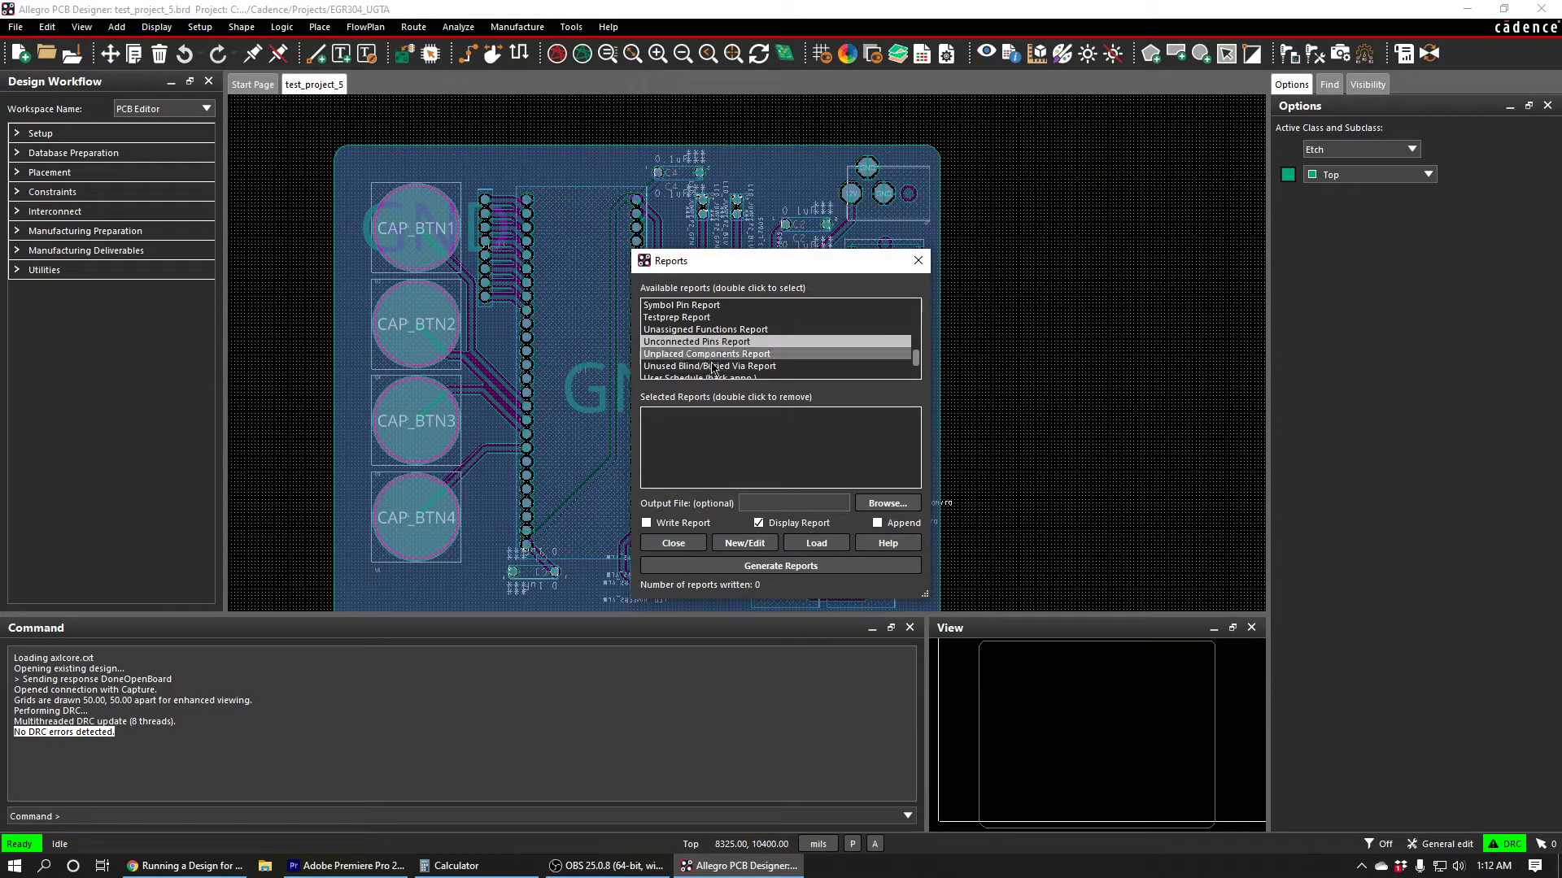
double_click(690, 342)
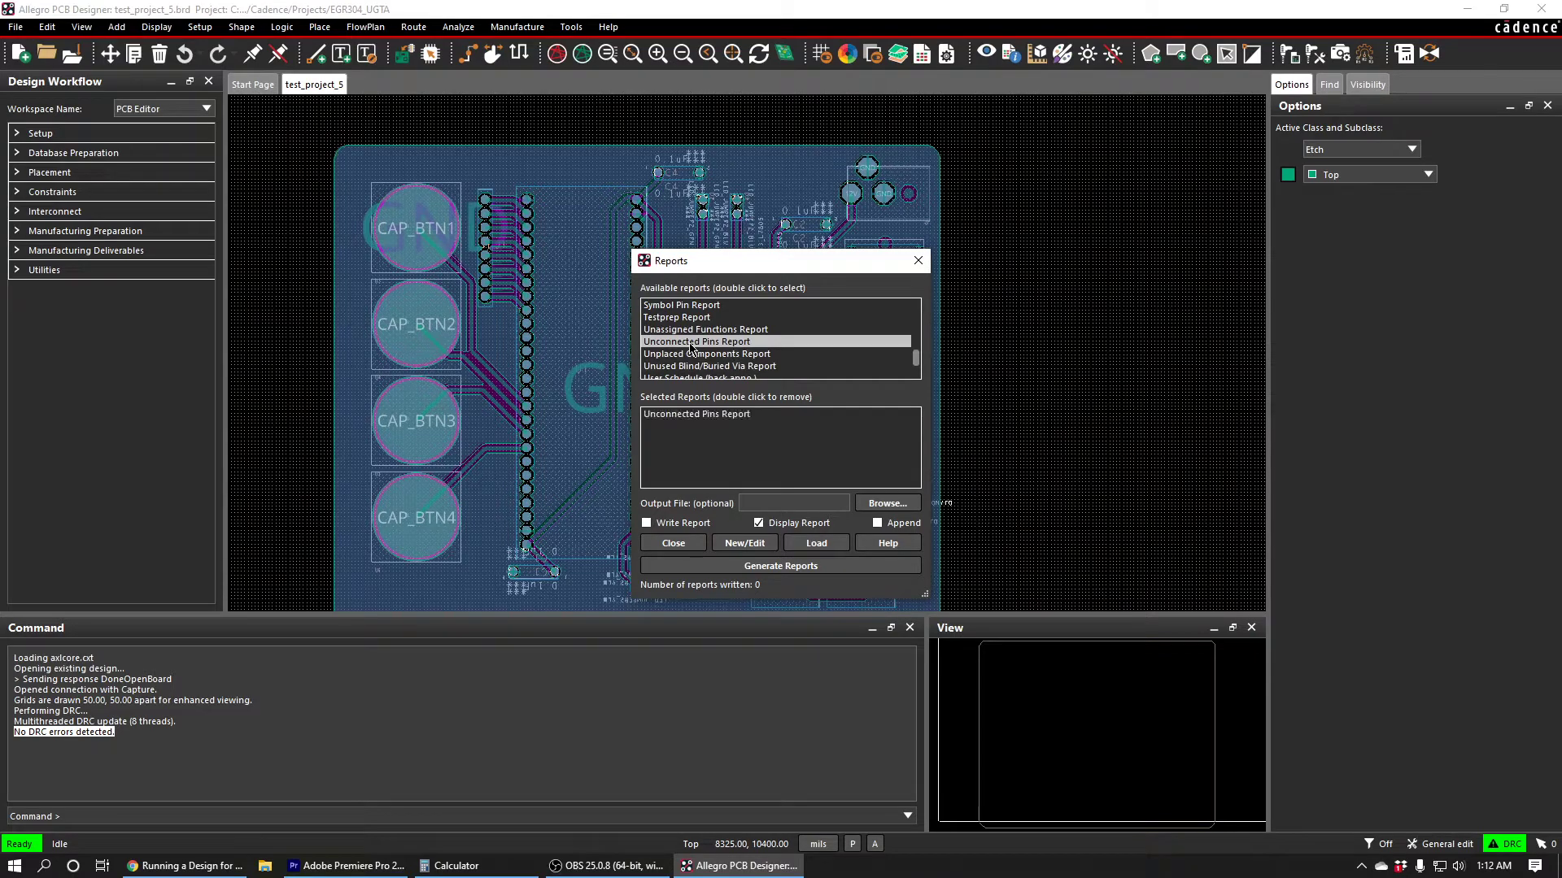
left_click(698, 565)
left_click_drag(558, 181, 428, 185)
left_click(1135, 83)
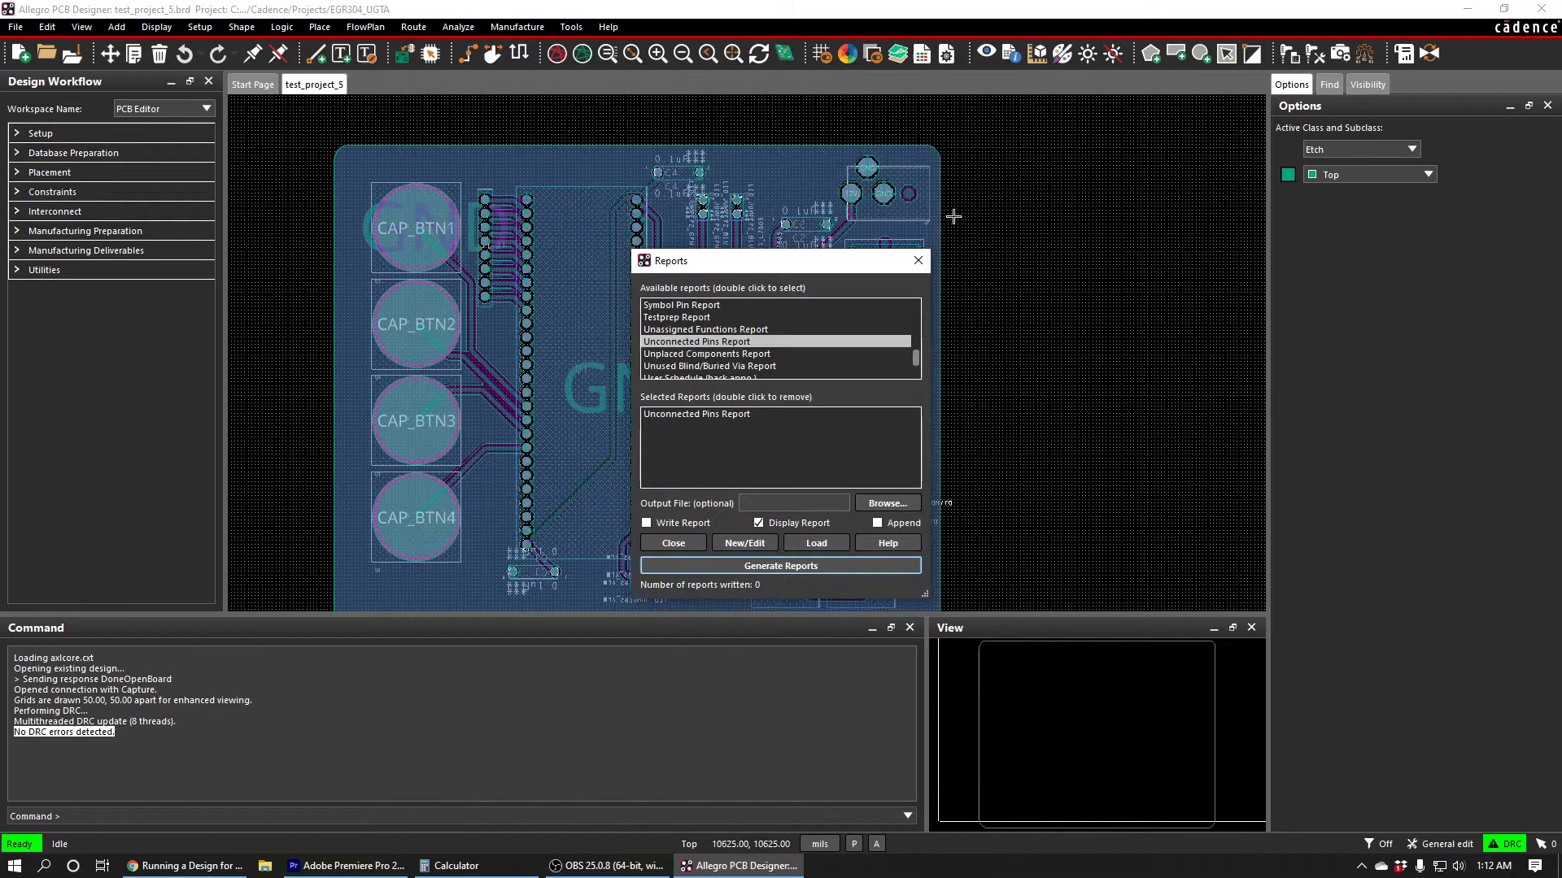
left_click(948, 162)
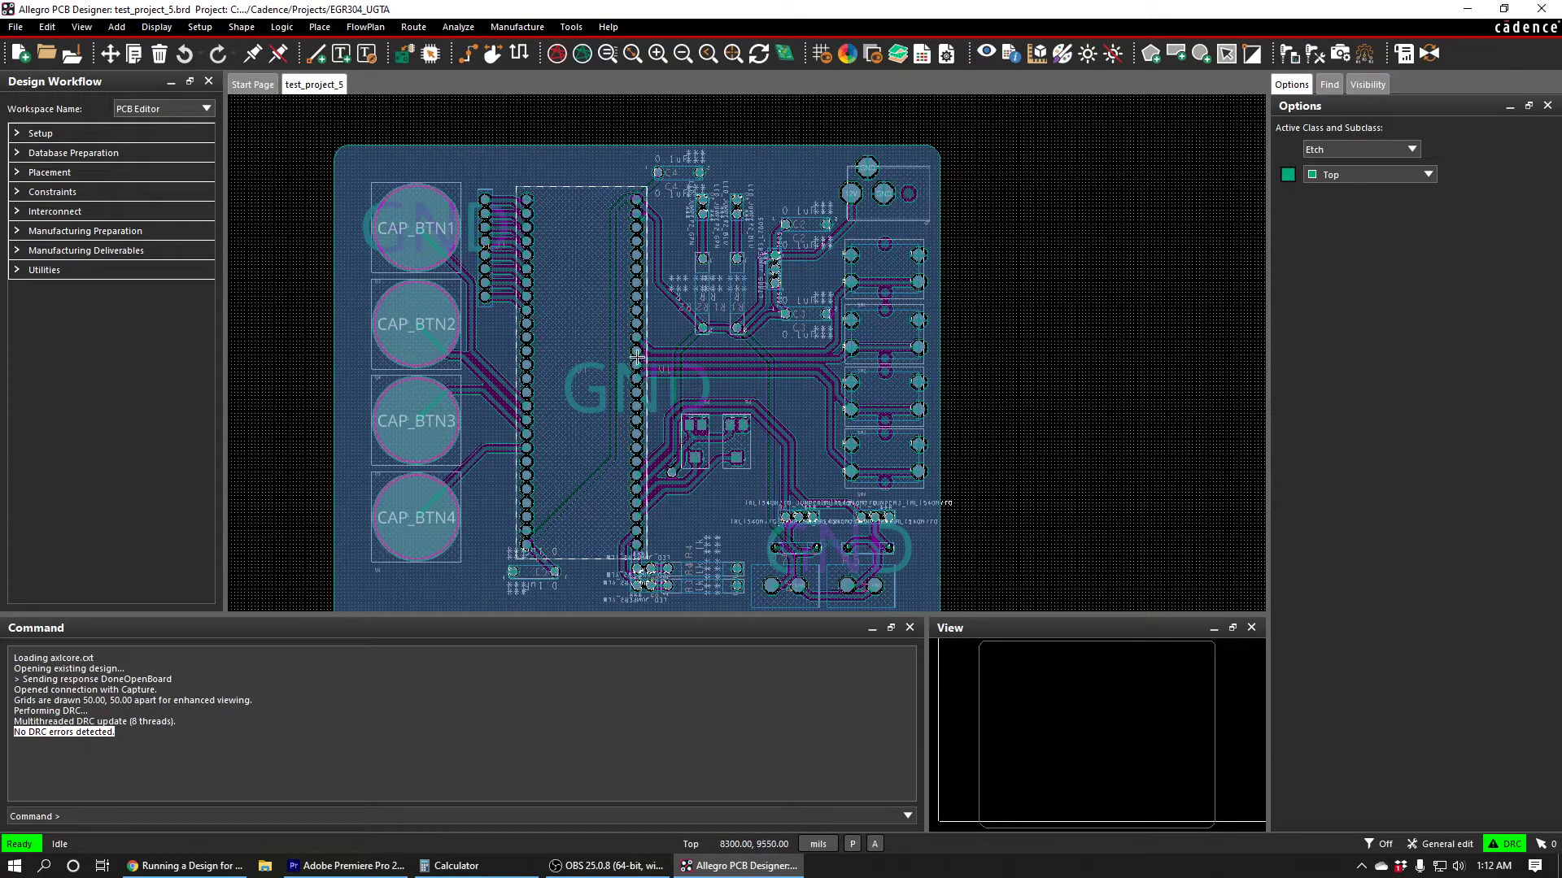
scroll(679, 313, "up", 1)
Step: Place the designer's name in text block 6 near the board's lower-left corner
scroll(685, 303, "down", 1)
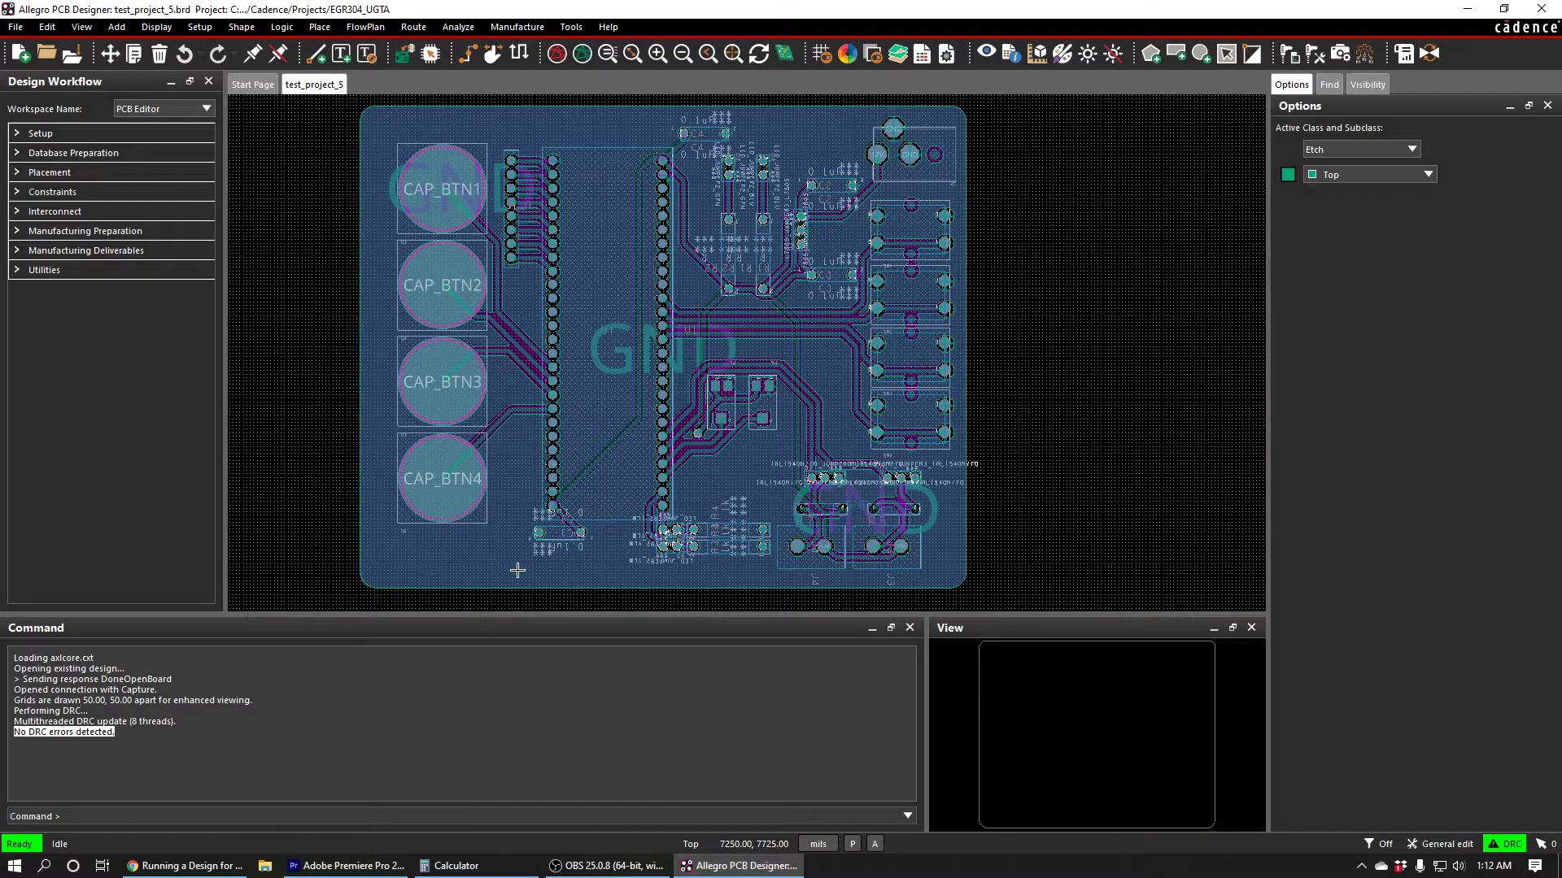
left_click(340, 55)
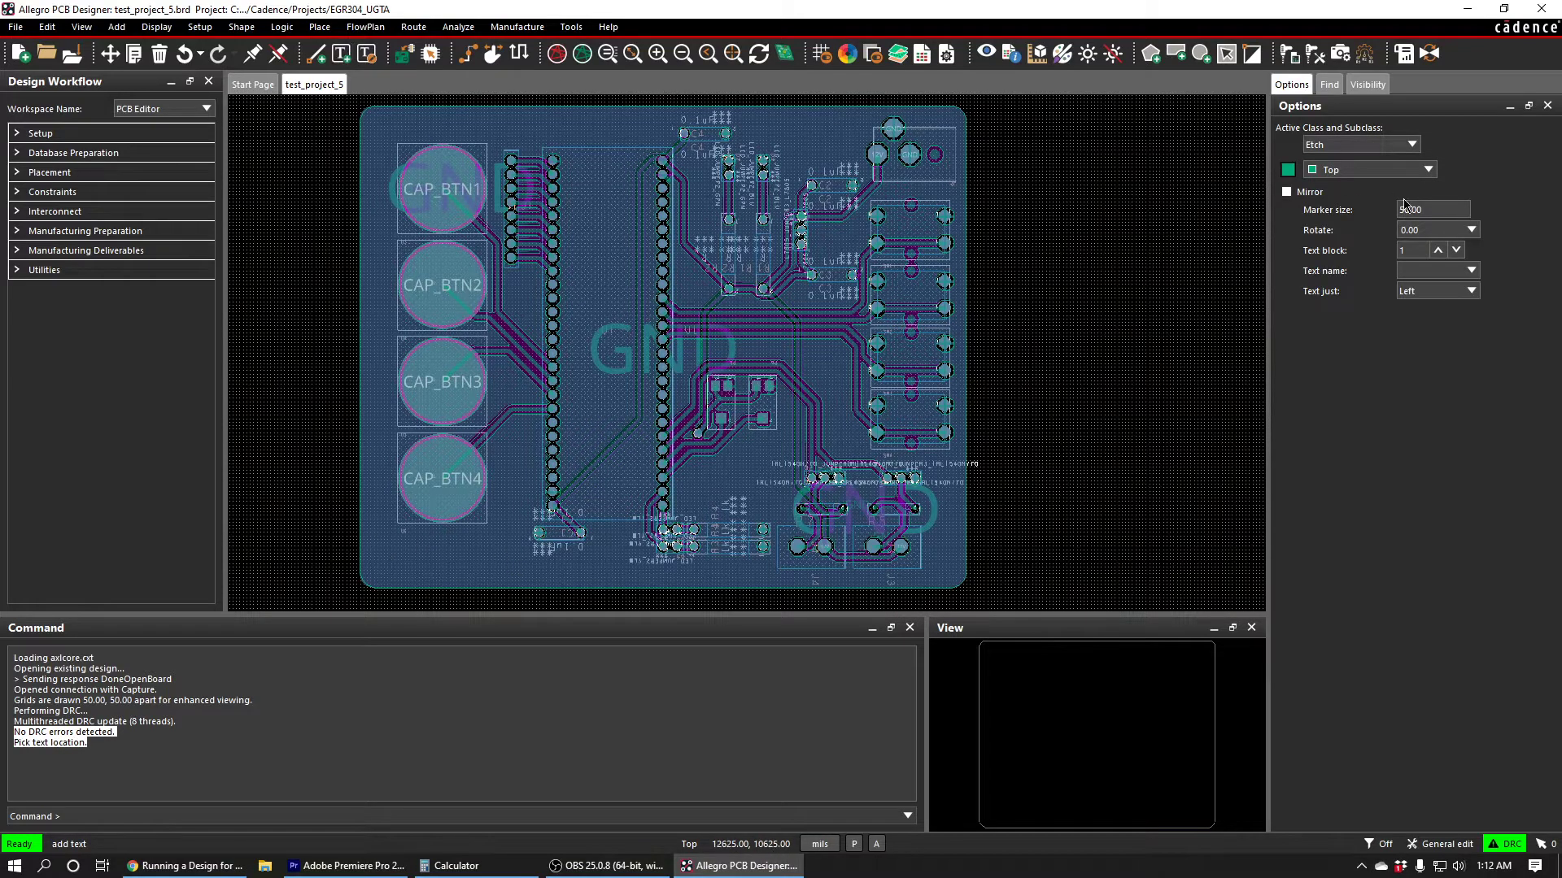
left_click(1439, 251)
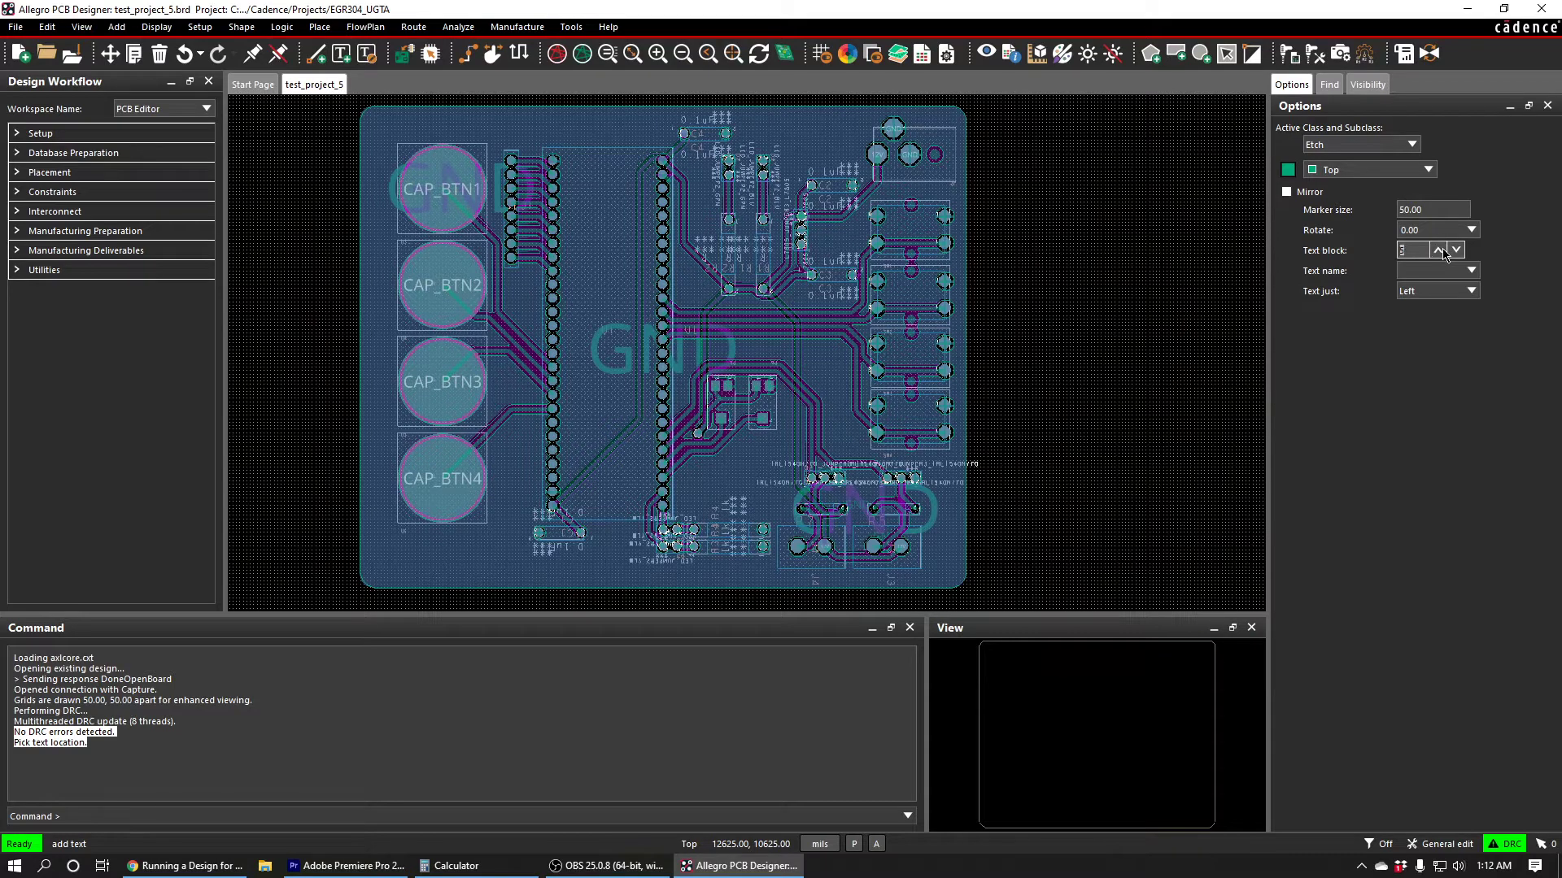
left_click(1439, 251)
left_click(1439, 250)
left_click(1439, 250)
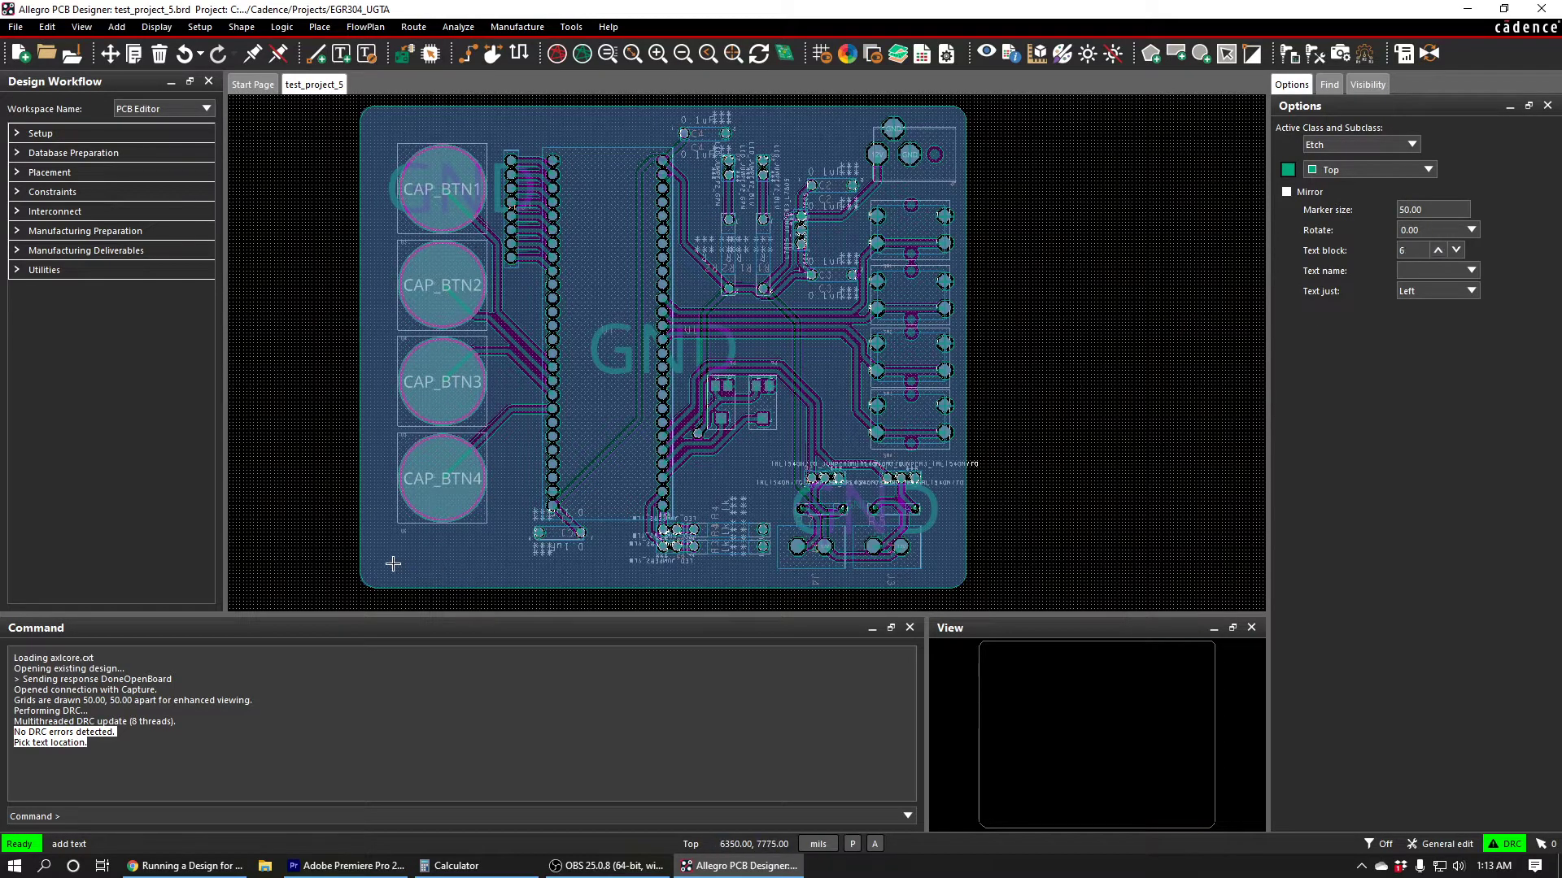
left_click(394, 558)
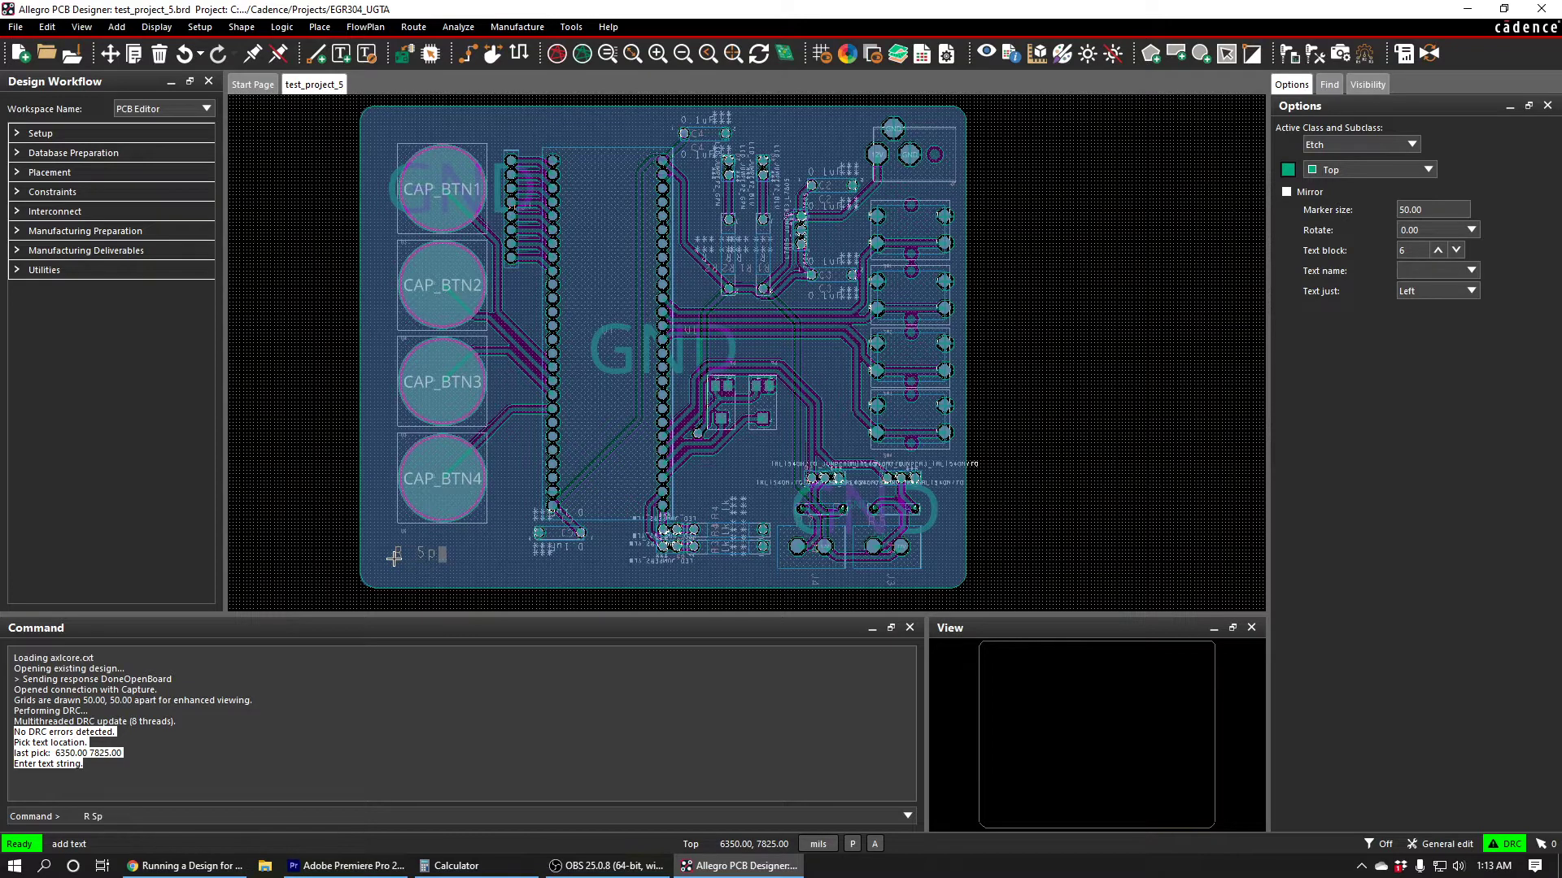
type("R SPARKS")
key("Return")
right_click(382, 554)
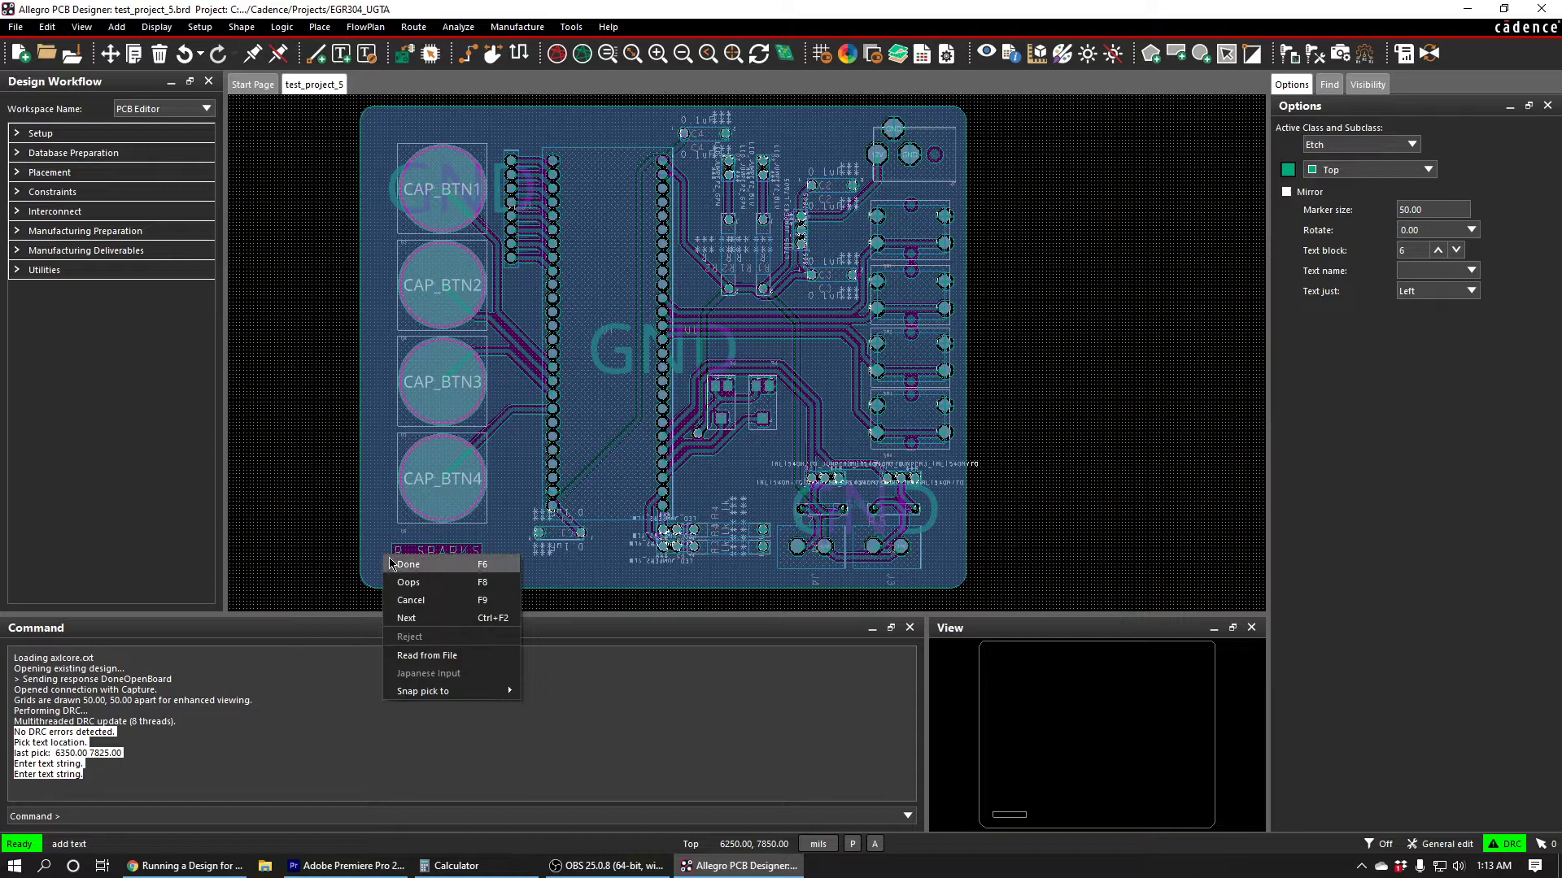
left_click(403, 562)
right_click(423, 560)
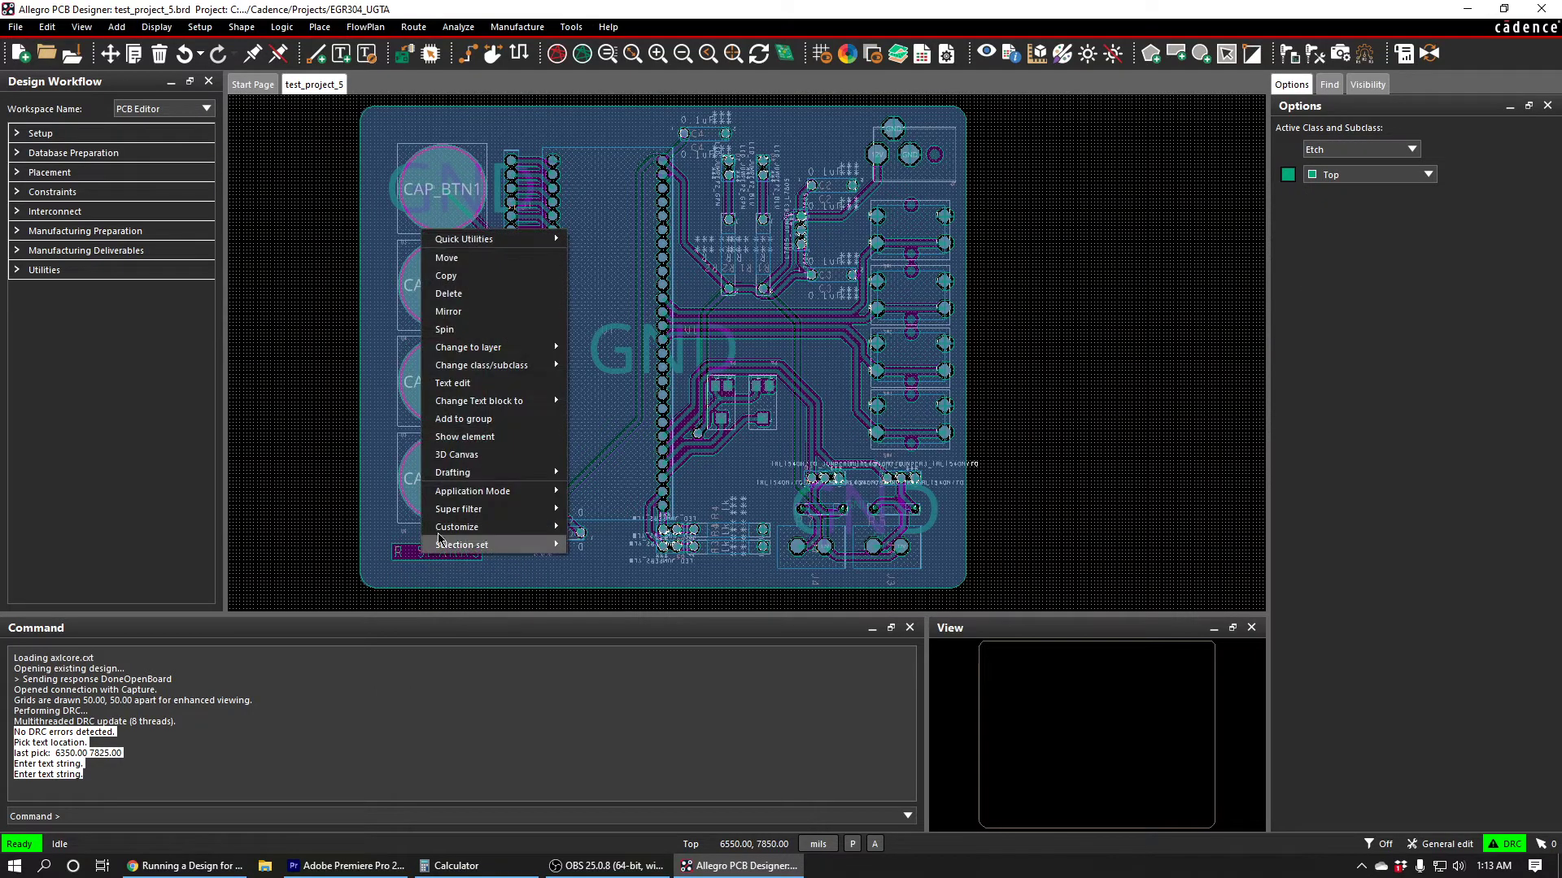
mouse_move(505, 372)
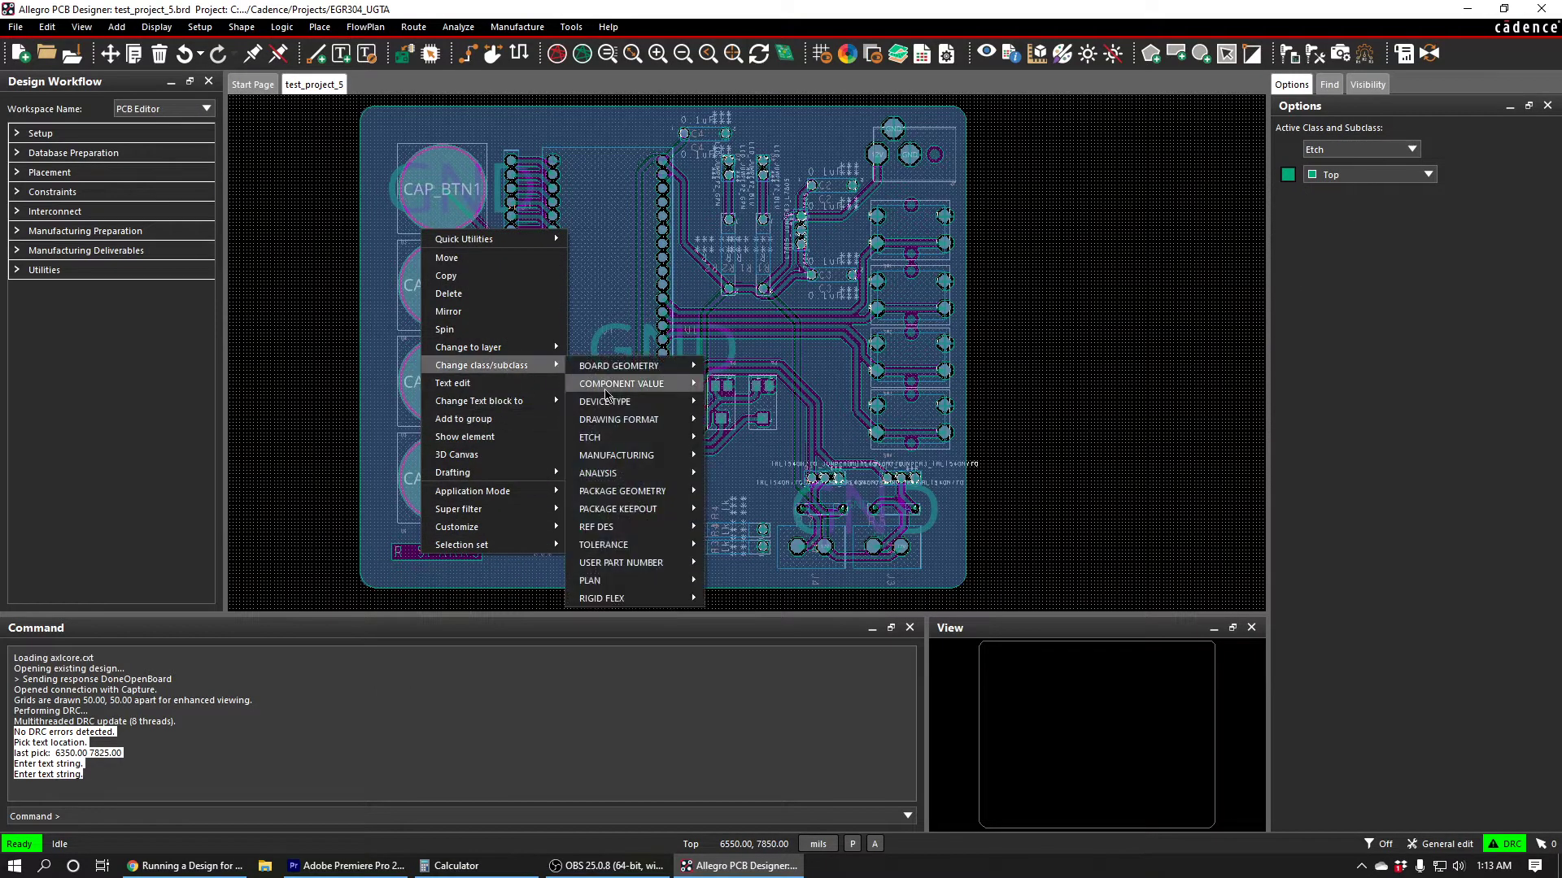
mouse_move(639, 444)
left_click(739, 447)
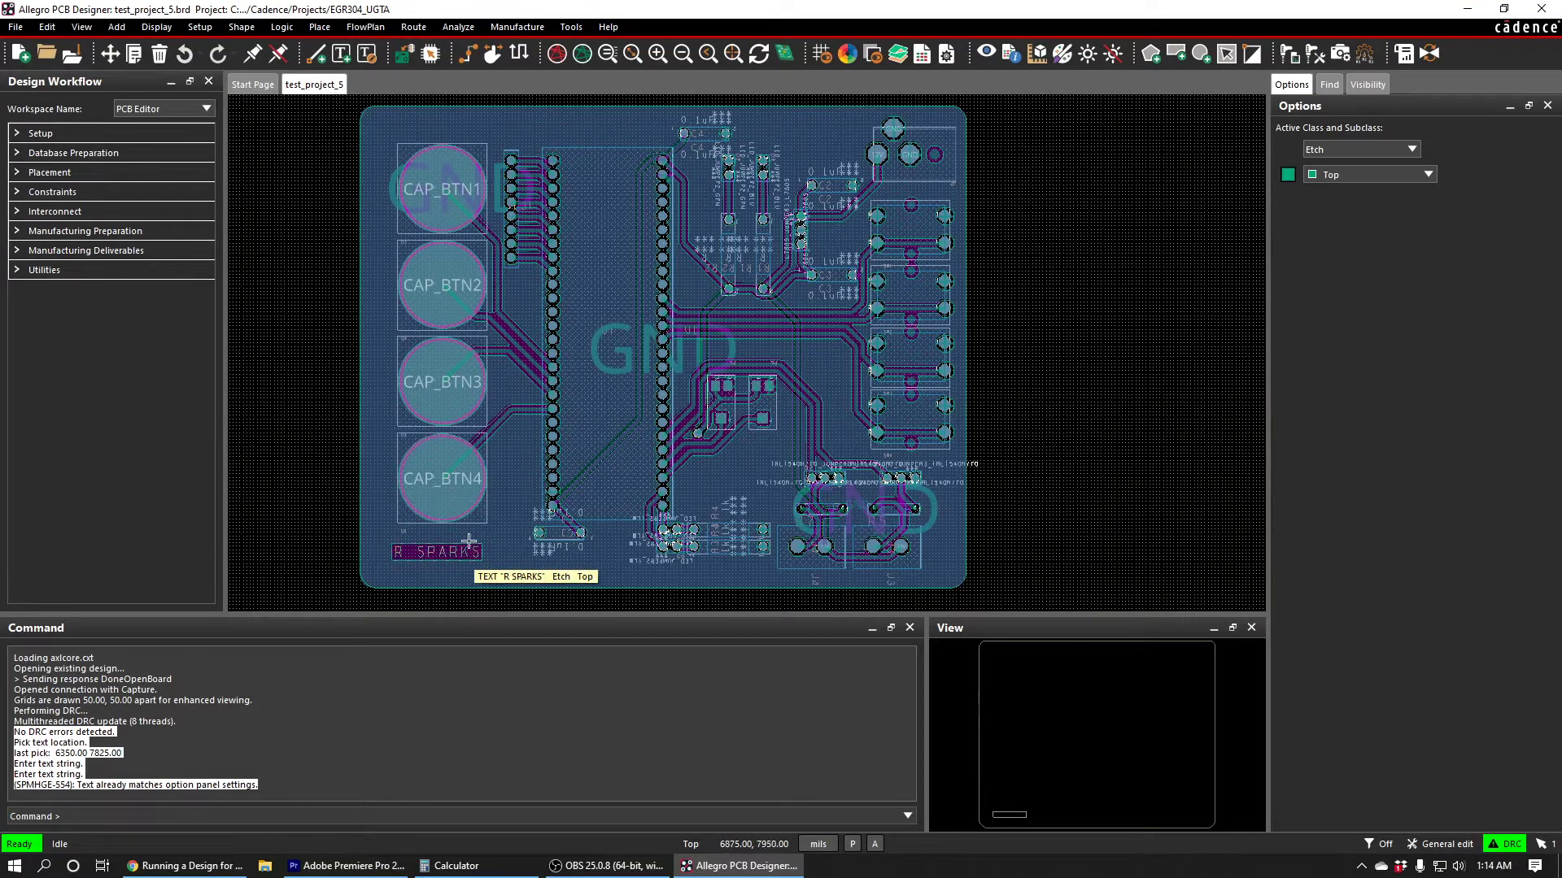
scroll(392, 570, "up", 4)
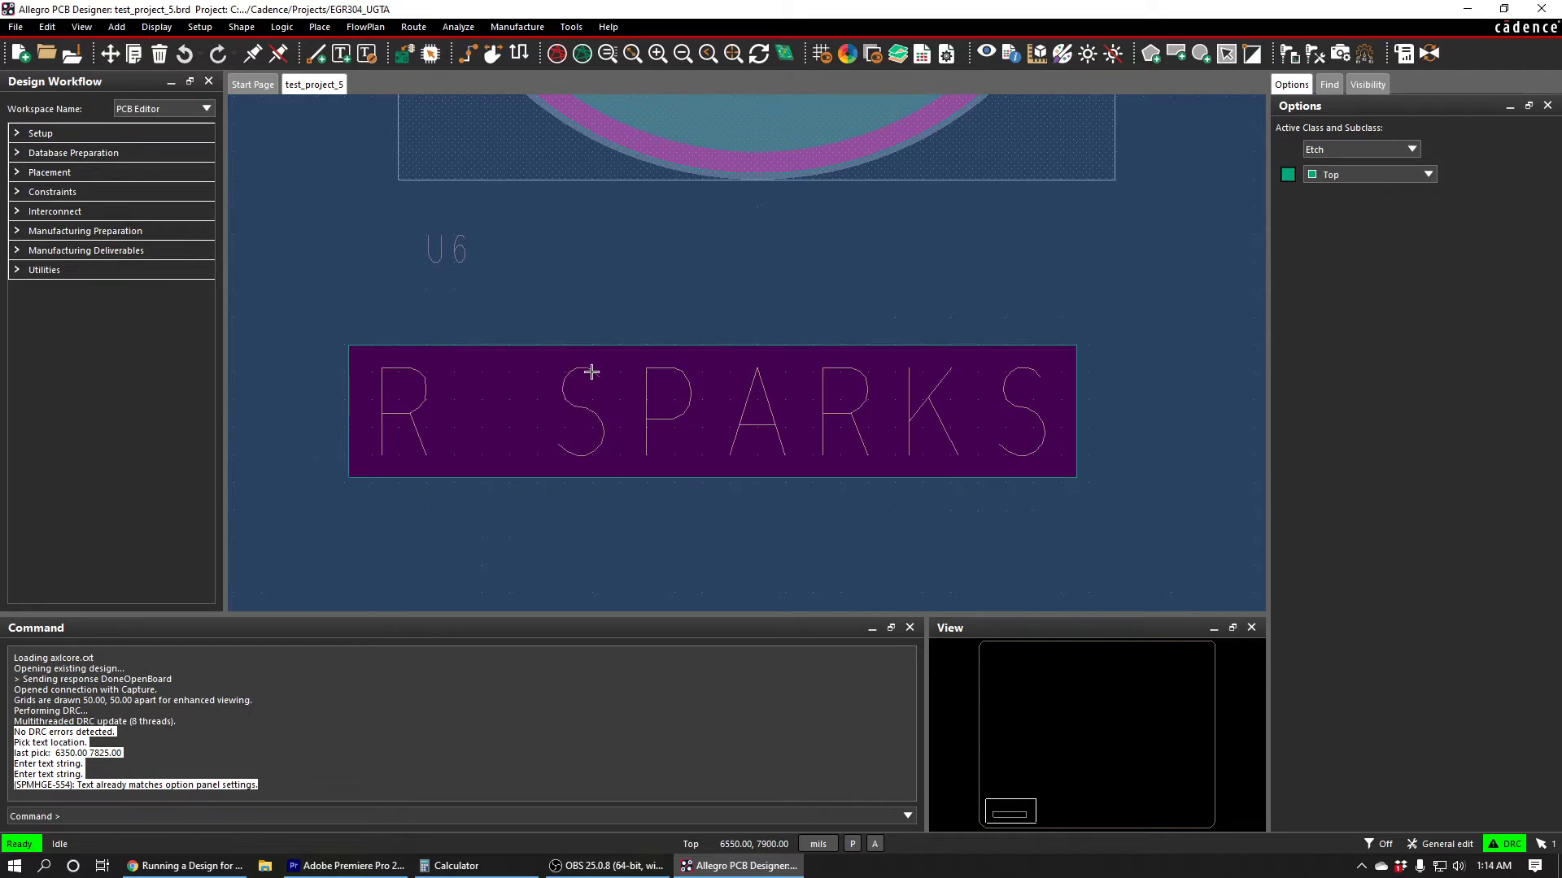
scroll(593, 443, "down", 2)
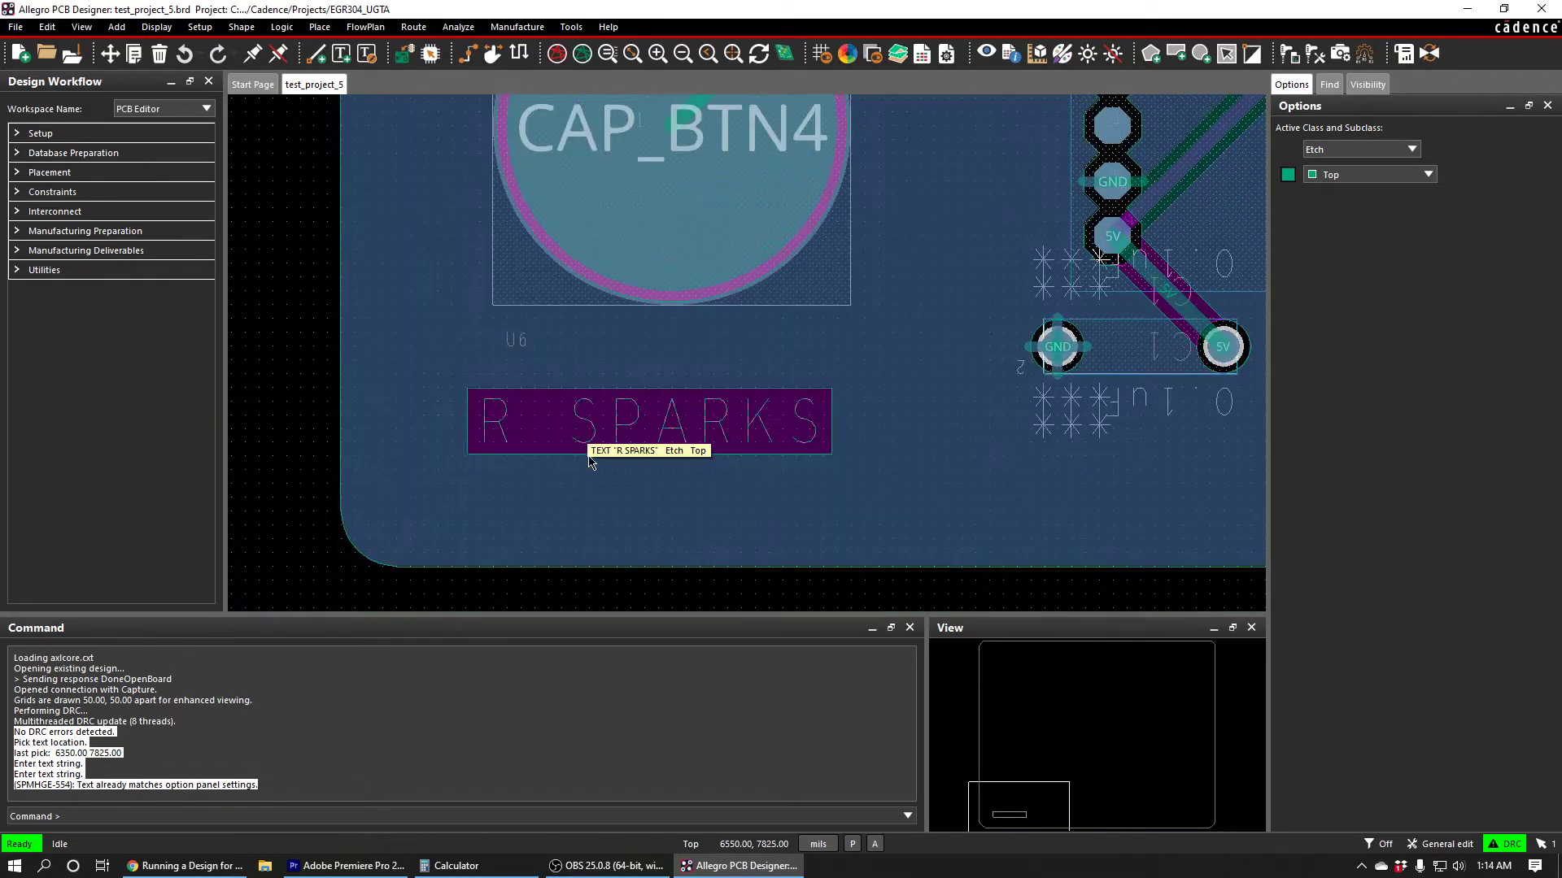
scroll(713, 486, "down", 2)
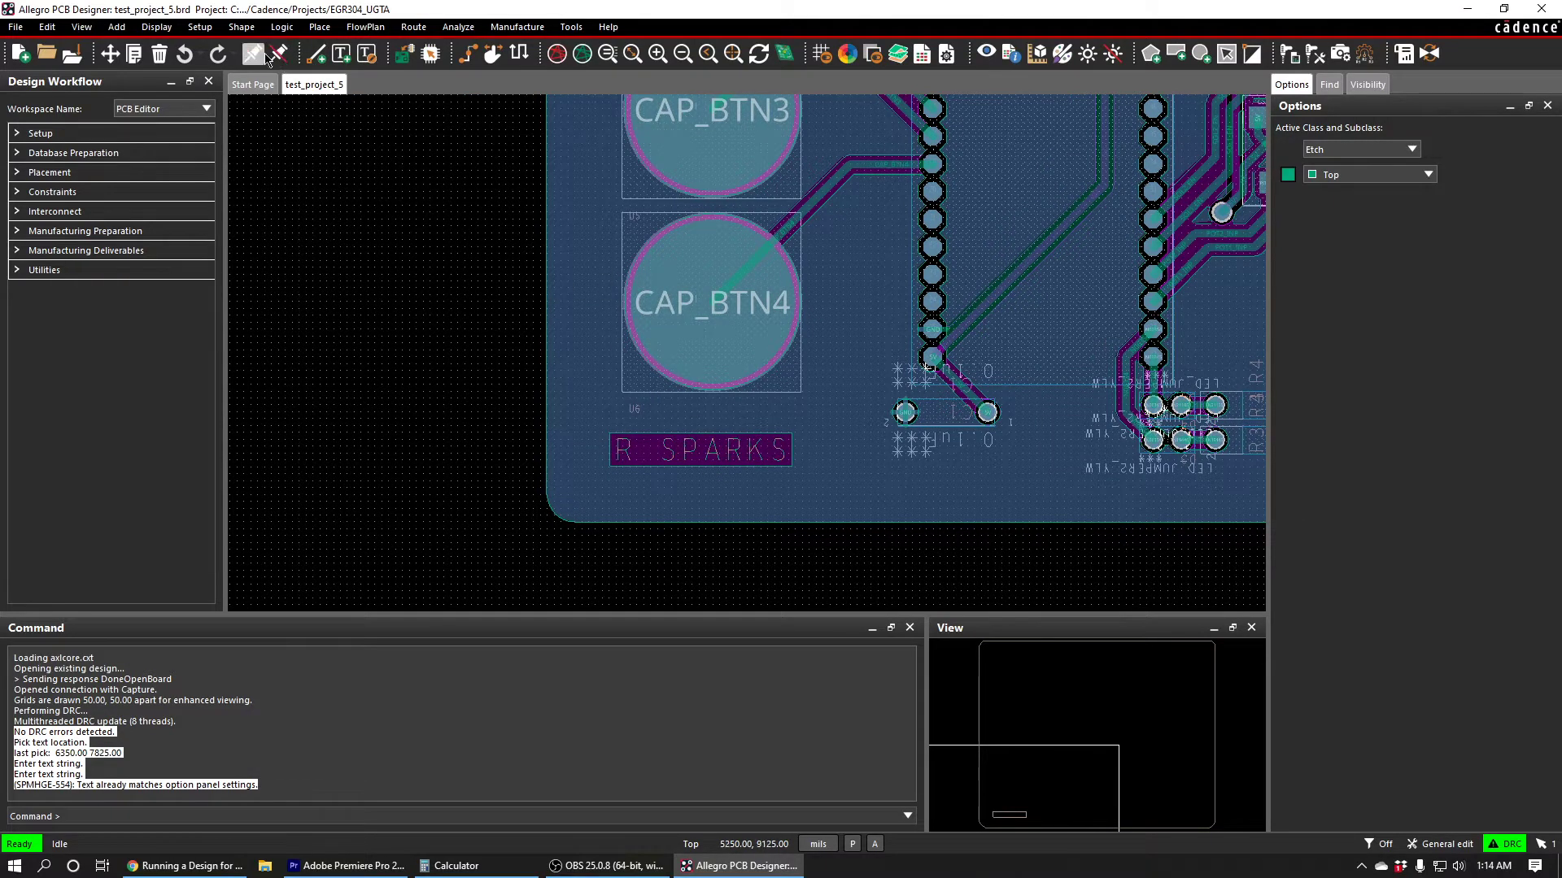
Step: Set text block 6's photo width to 10 in Design Parameters and apply it
left_click(200, 27)
left_click(201, 50)
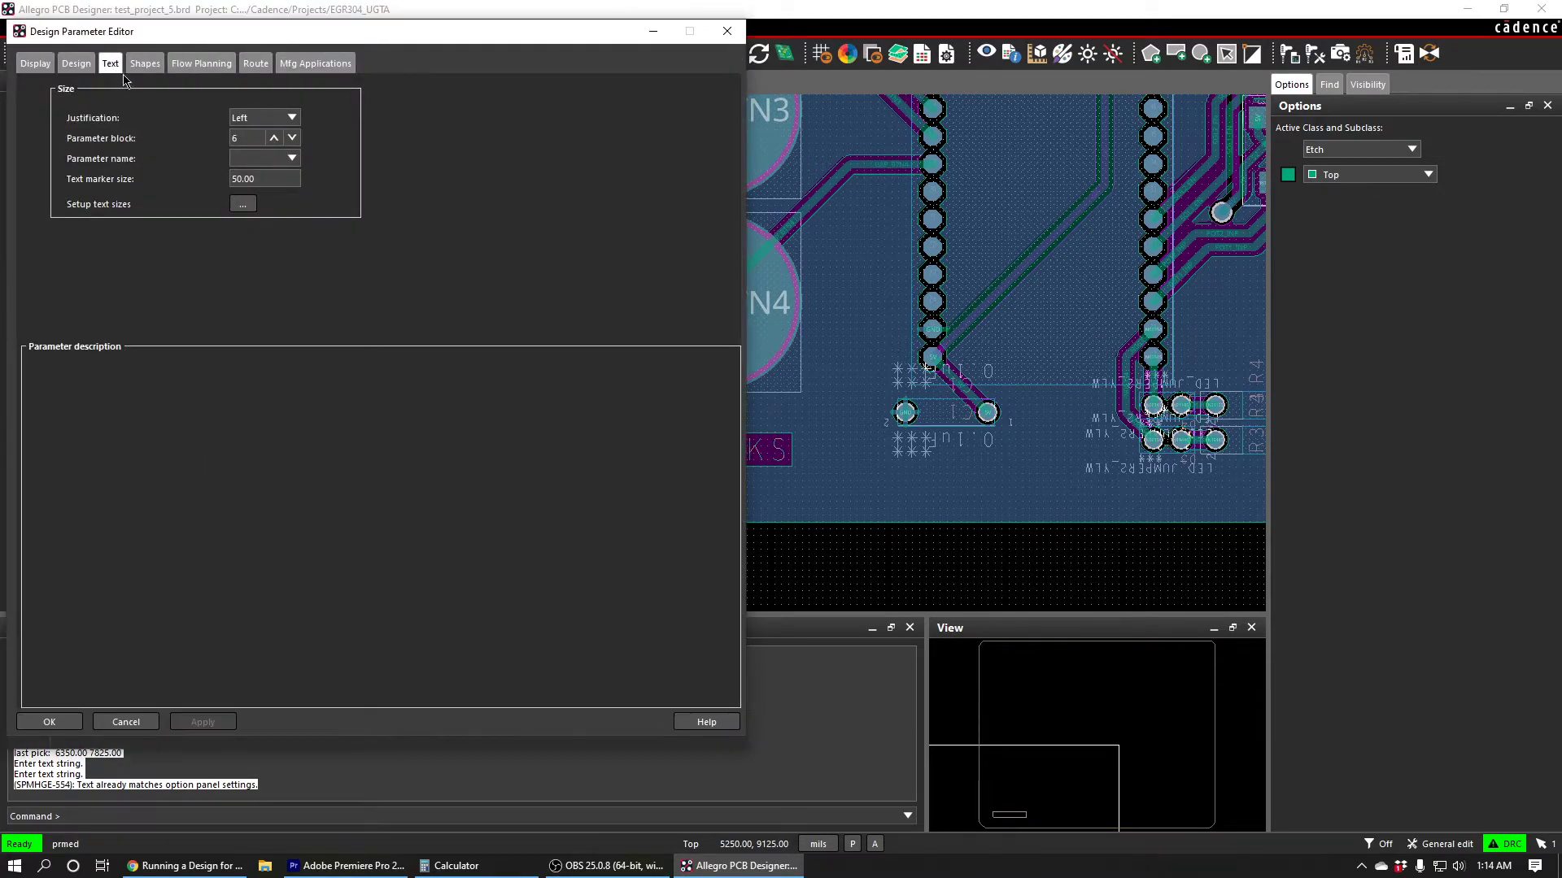
left_click(239, 204)
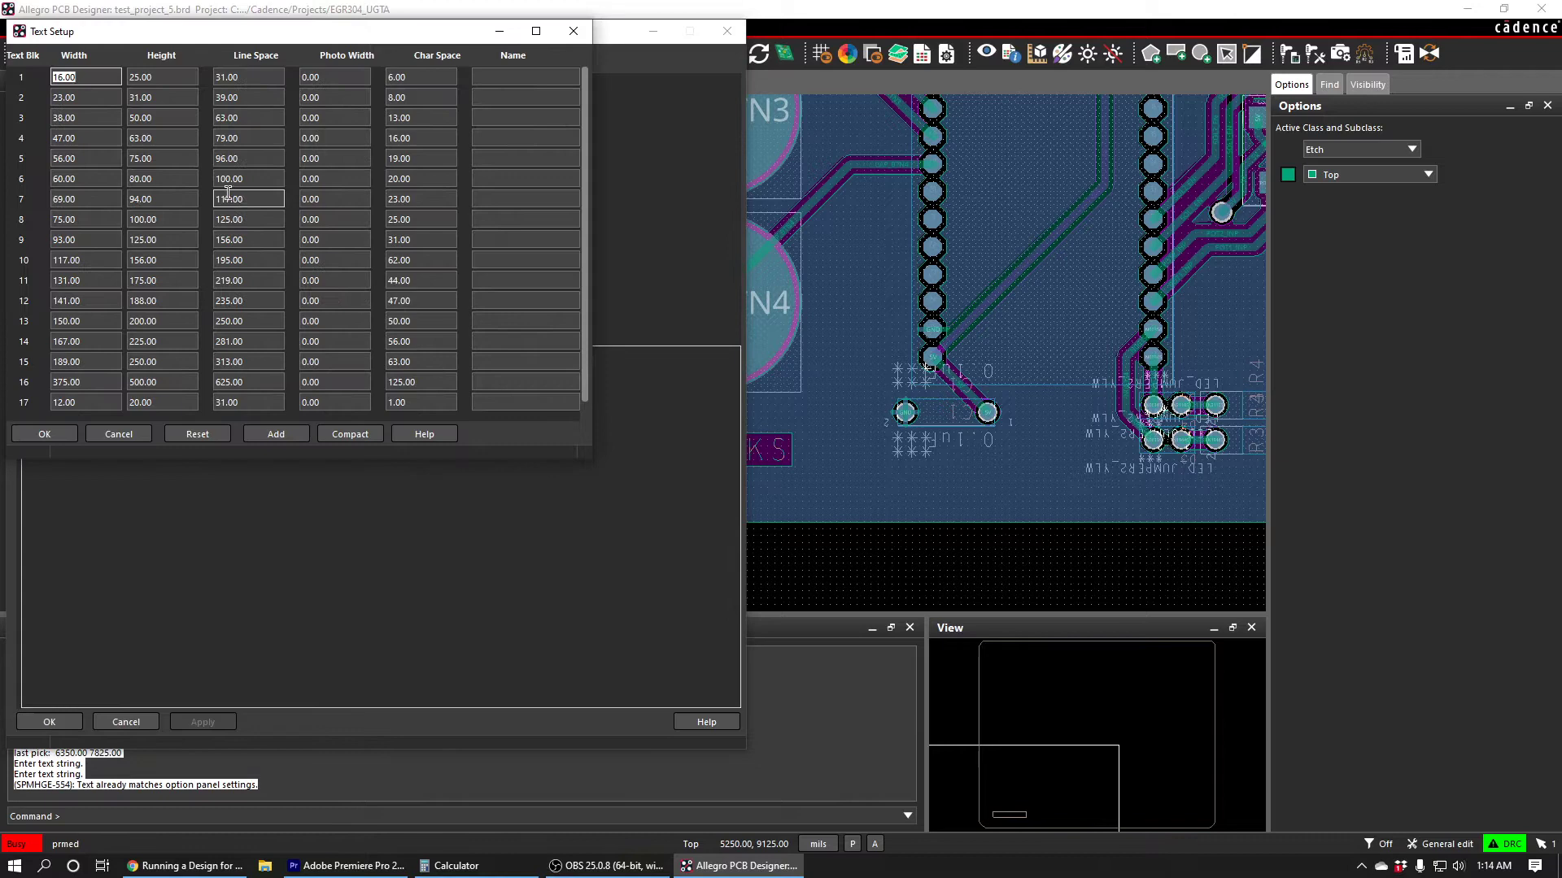
left_click(23, 185)
left_click(342, 179)
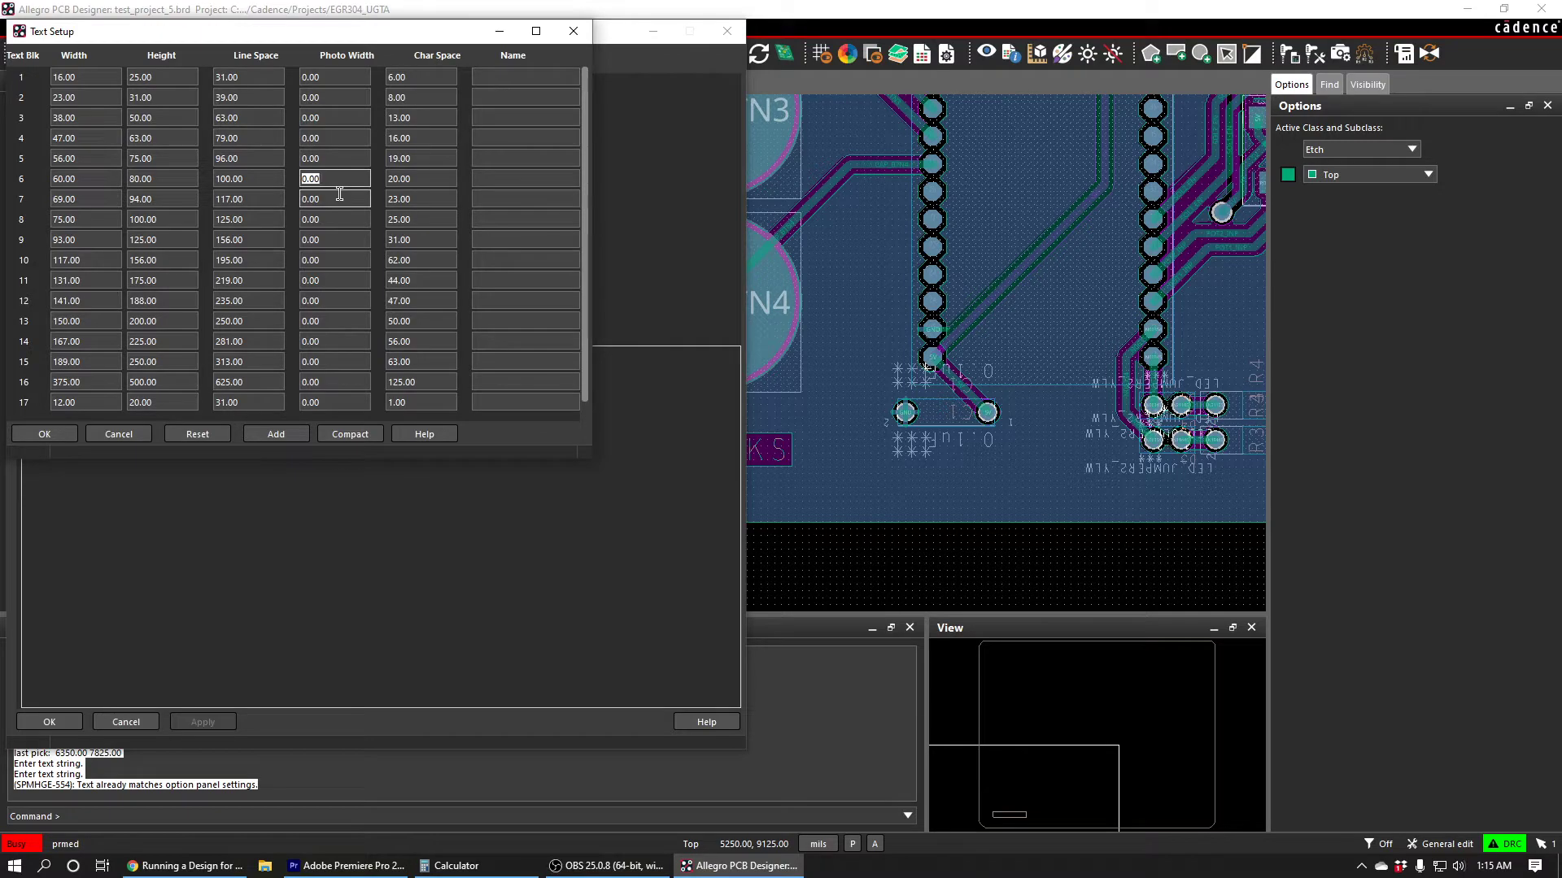
type("10")
key("Tab")
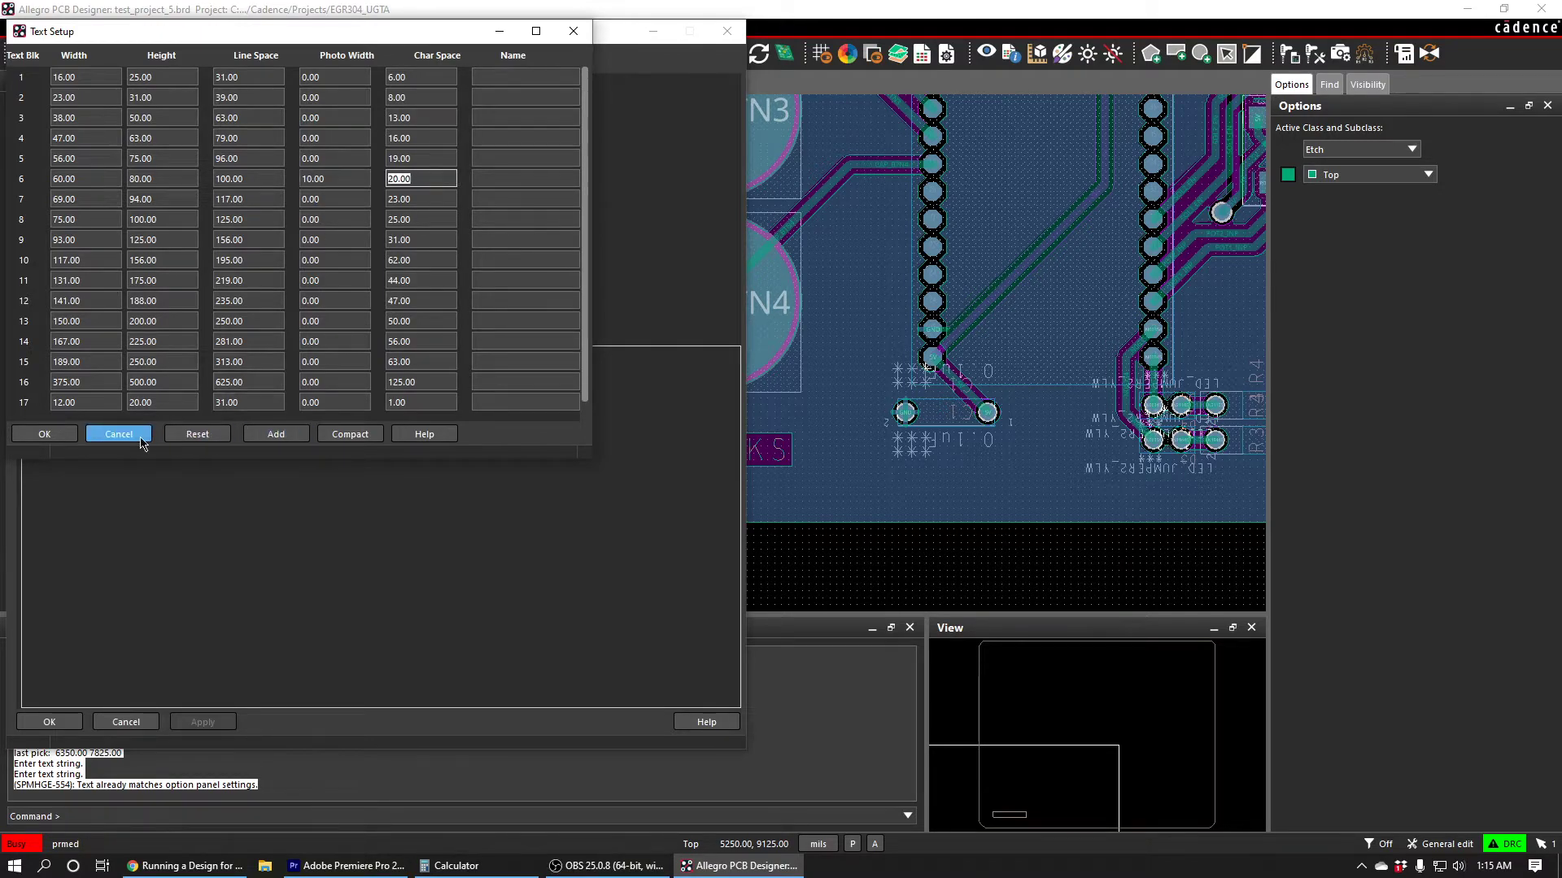
left_click(41, 435)
left_click(198, 723)
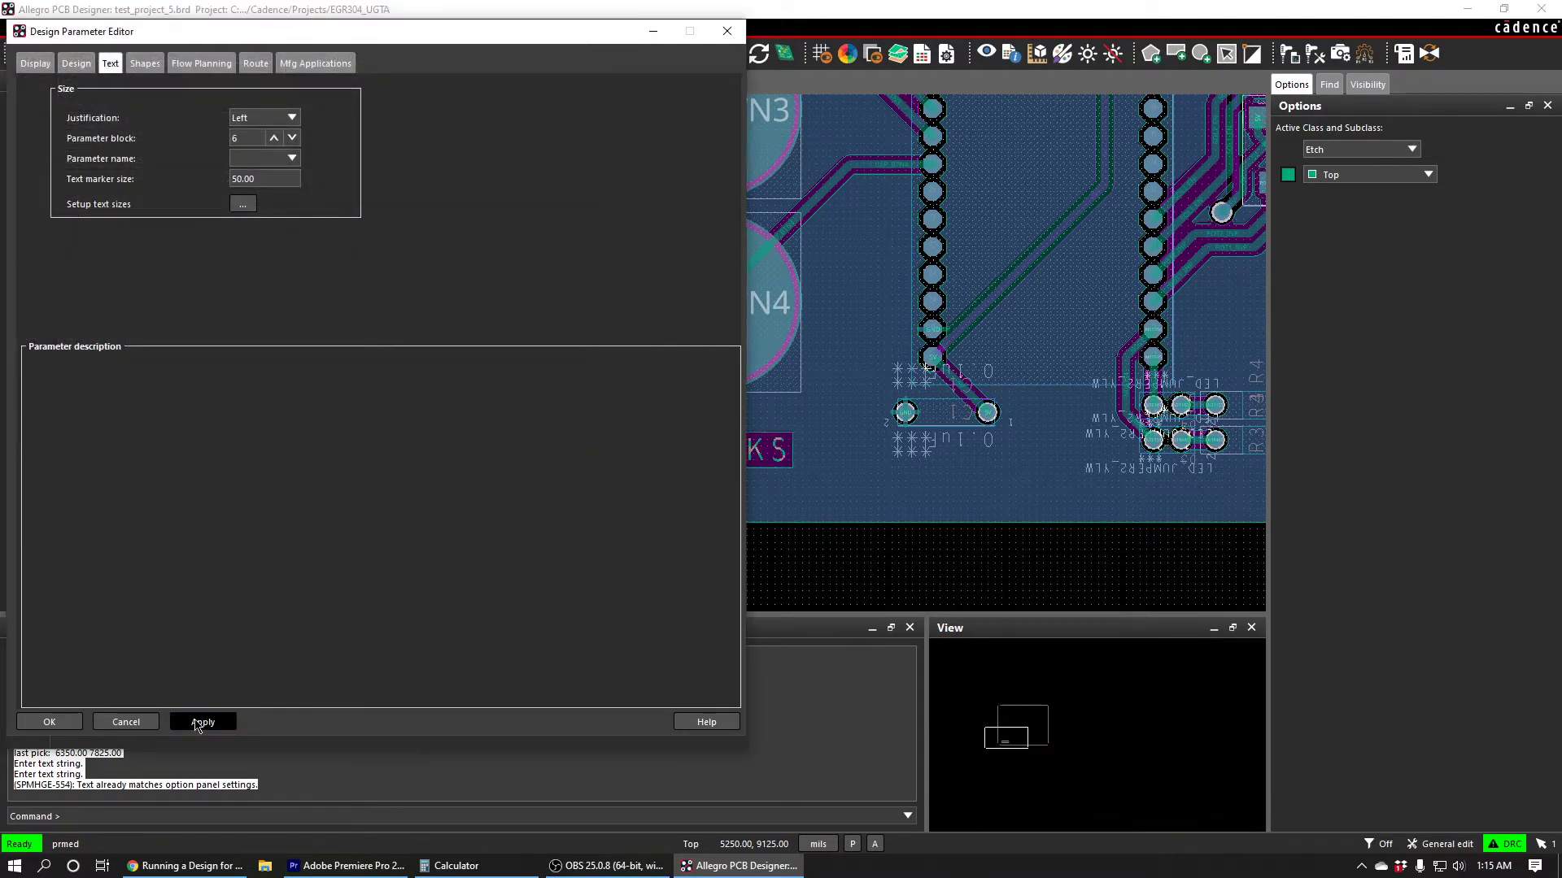
left_click(50, 722)
scroll(619, 471, "up", 2)
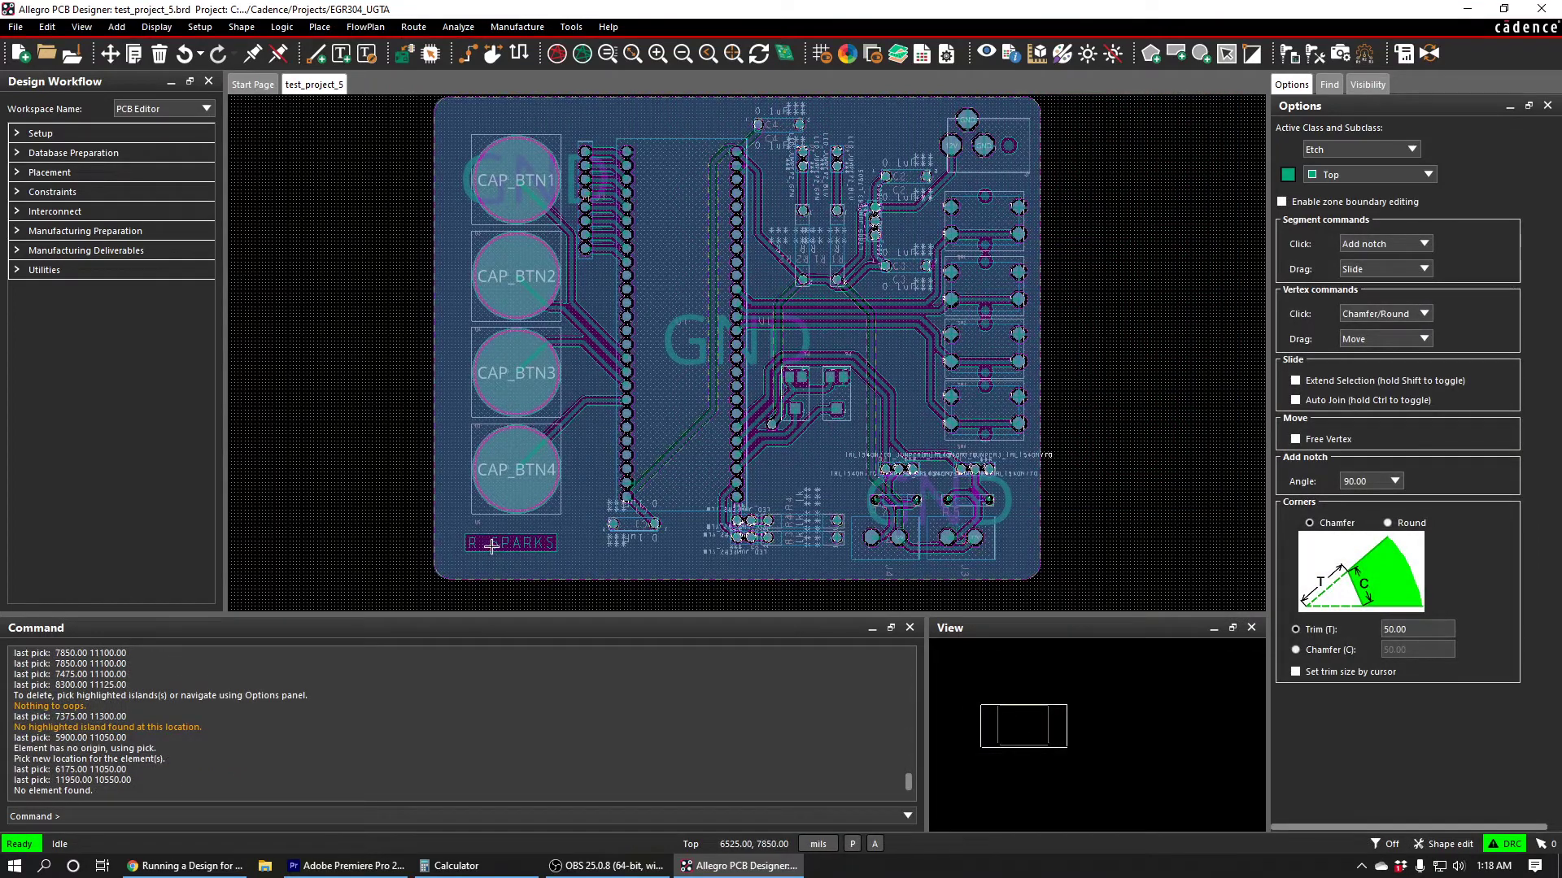
scroll(493, 550, "up", 2)
scroll(494, 550, "down", 2)
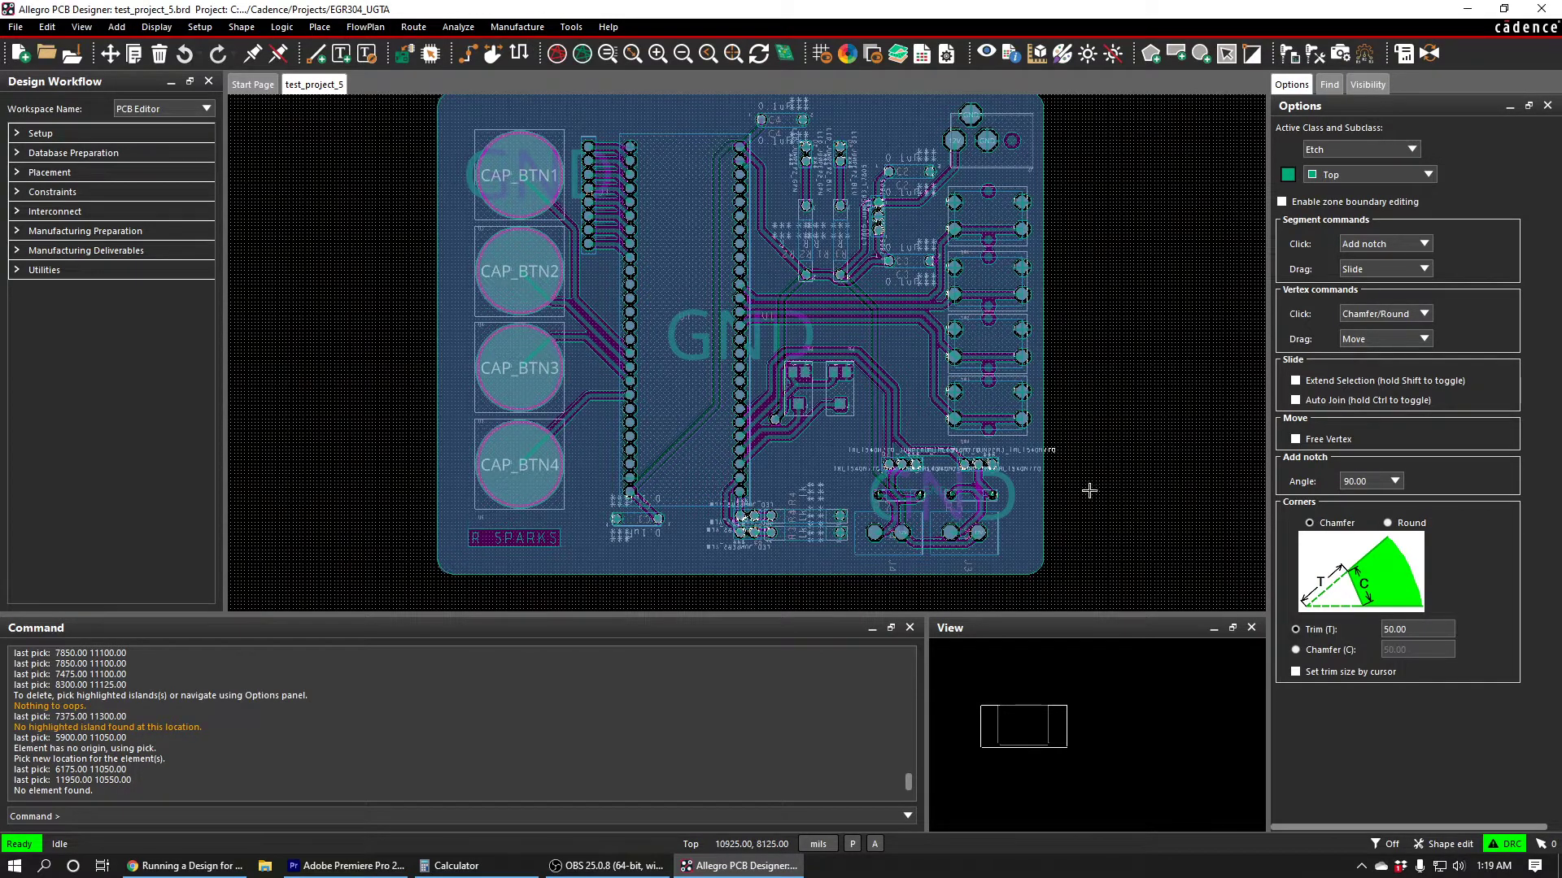
Step: Add a manual OUTLINE film containing BOARD GEOMETRY/DESIGN_OUTLINE
left_click(518, 26)
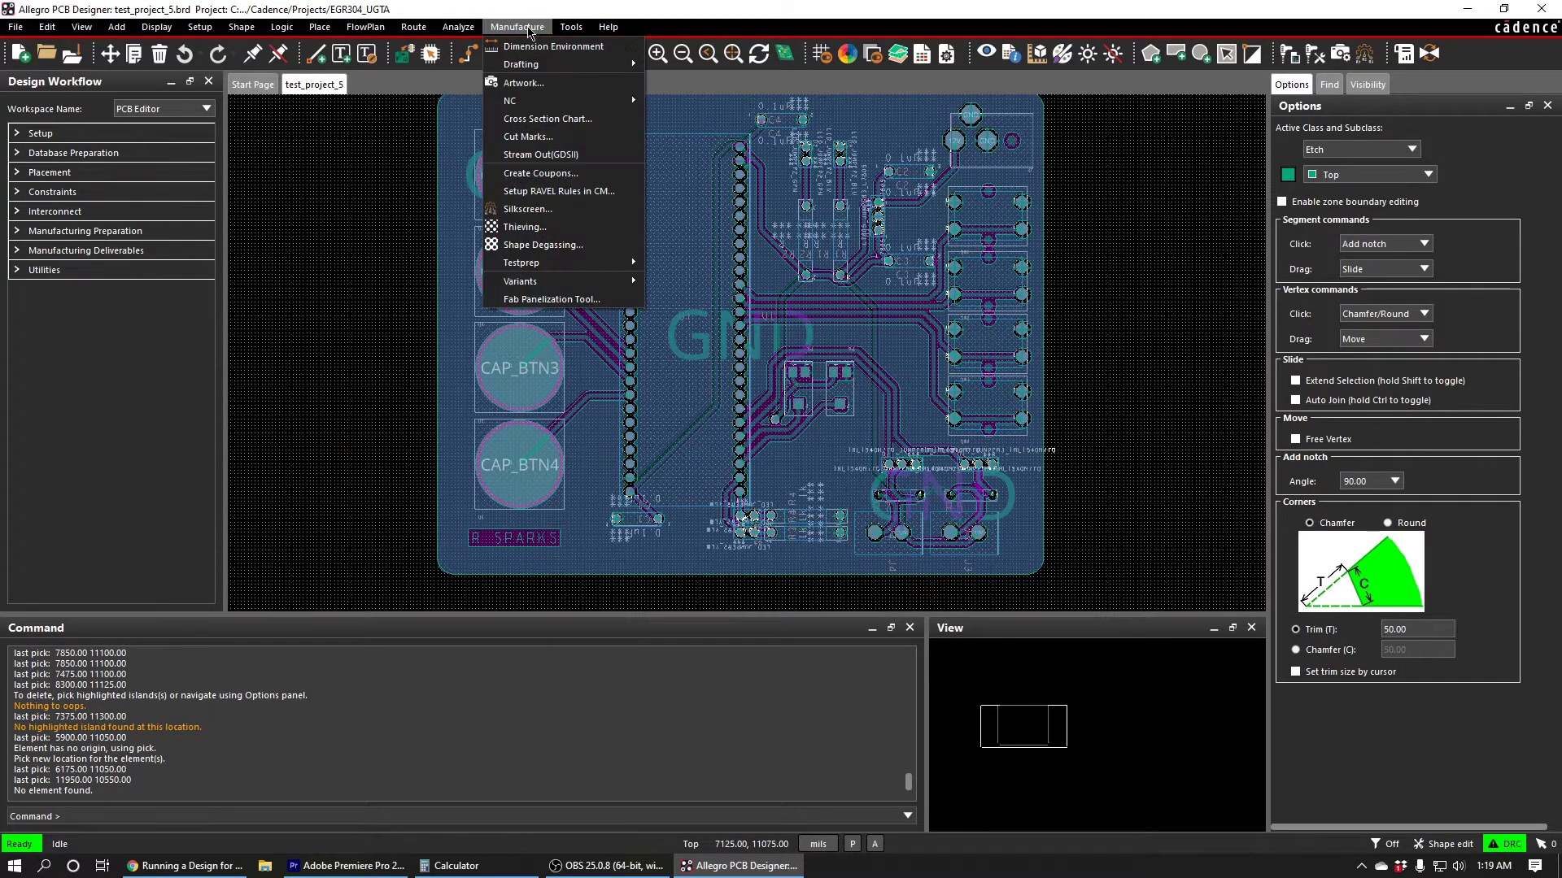
left_click(533, 86)
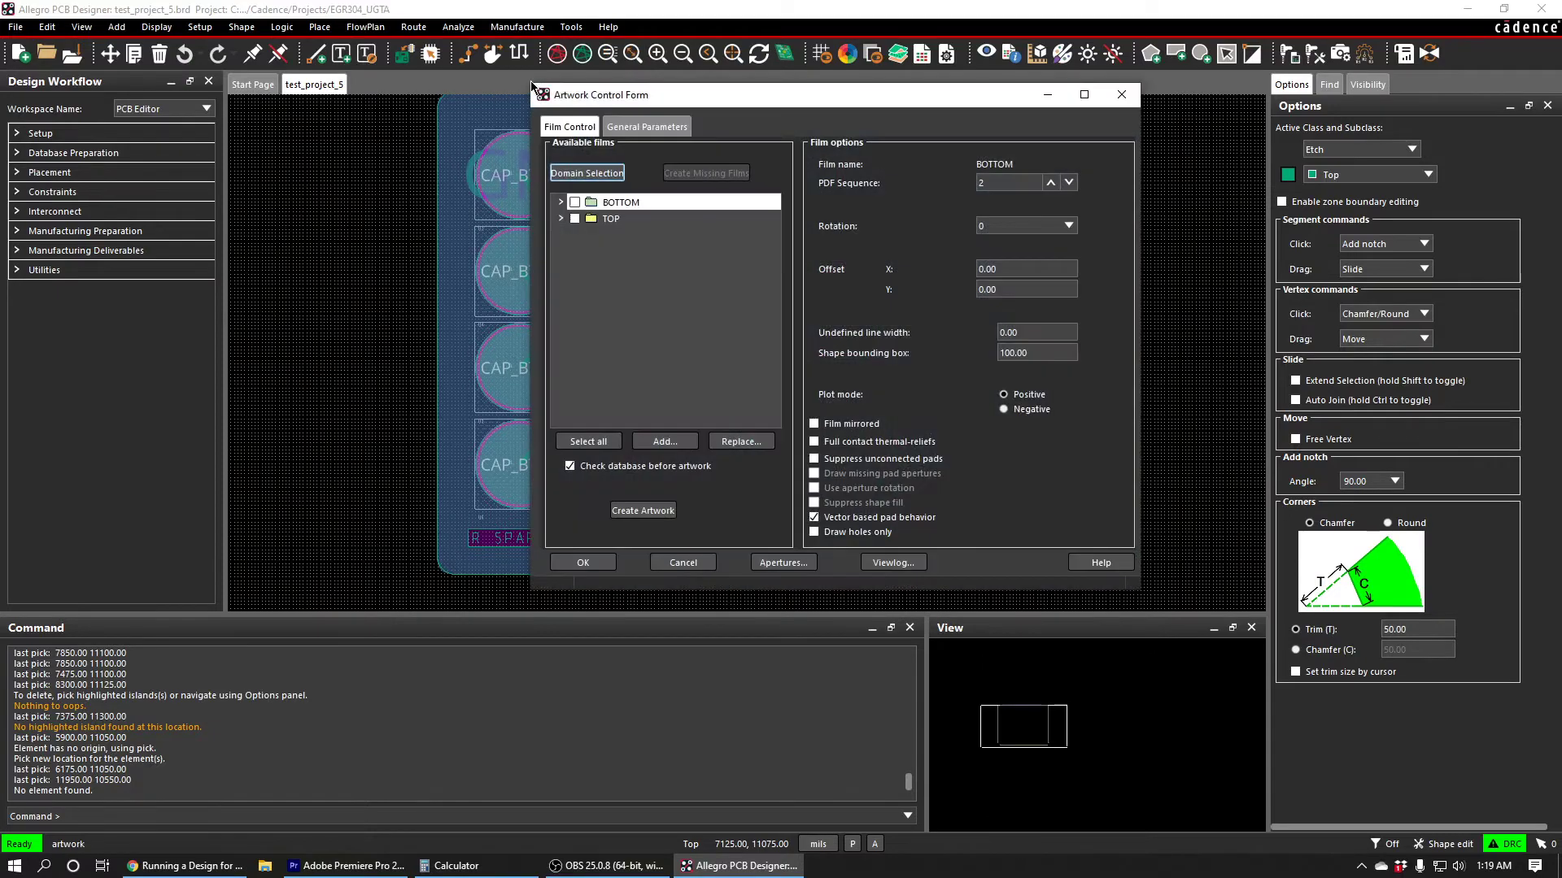
right_click(612, 221)
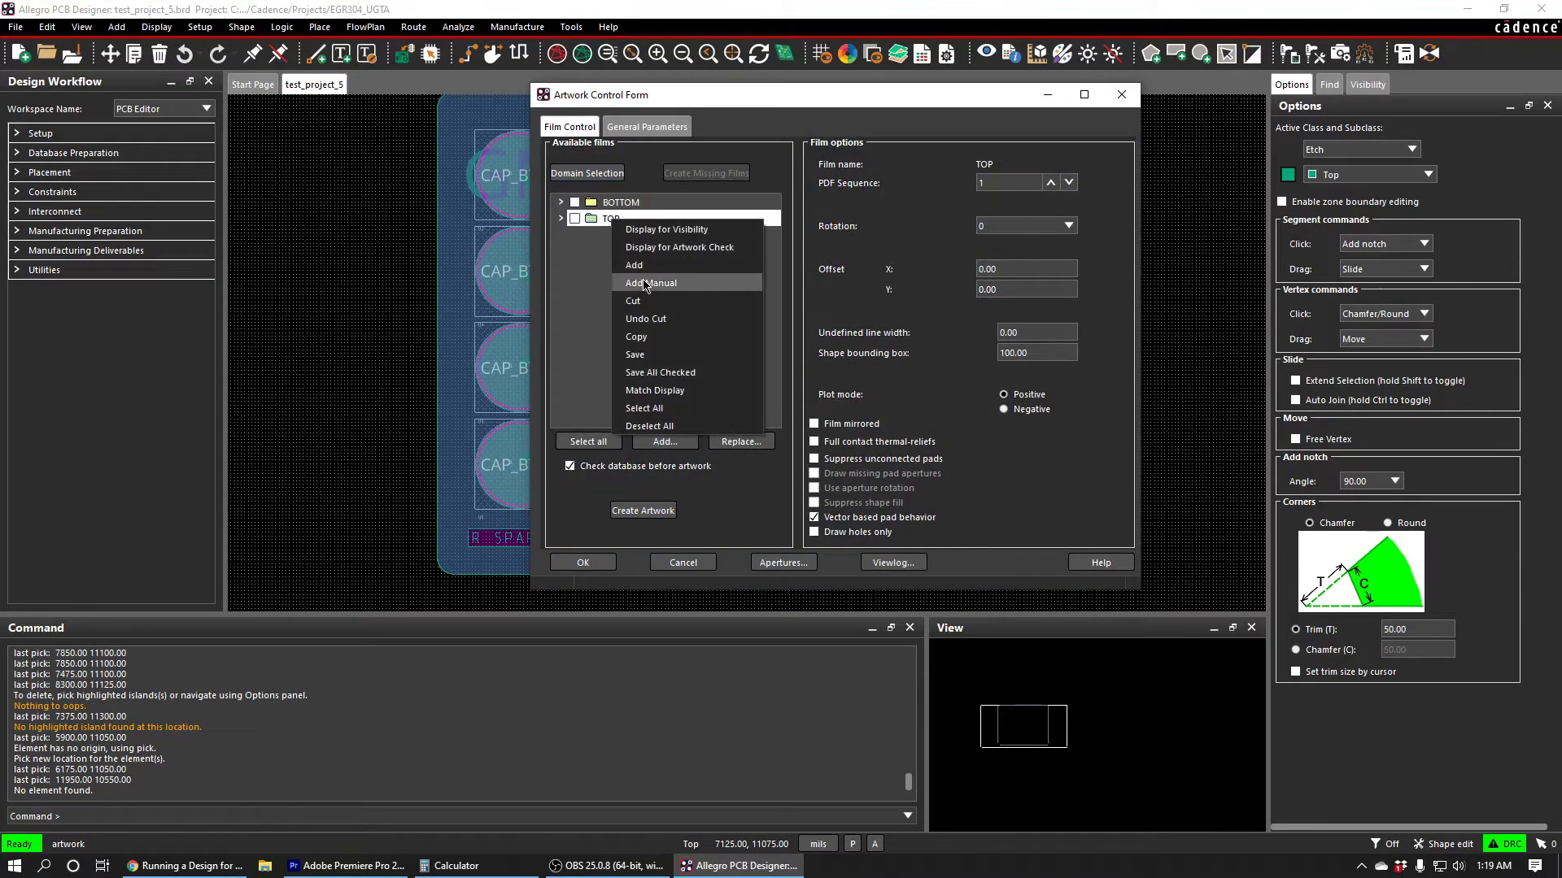
left_click(624, 285)
type("OUTLINE")
key("Return")
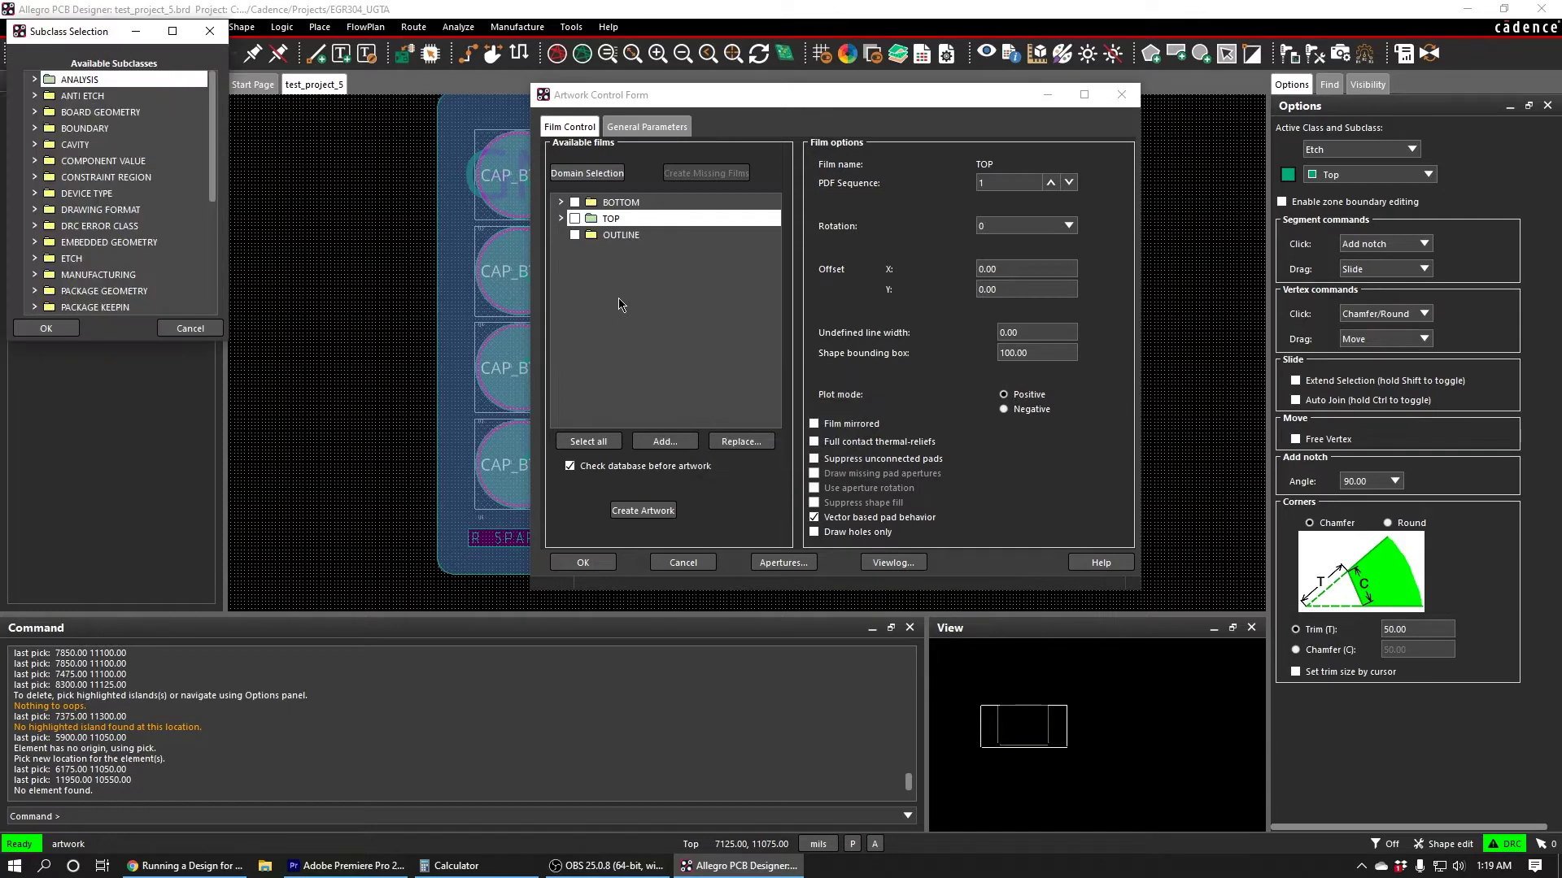
double_click(73, 112)
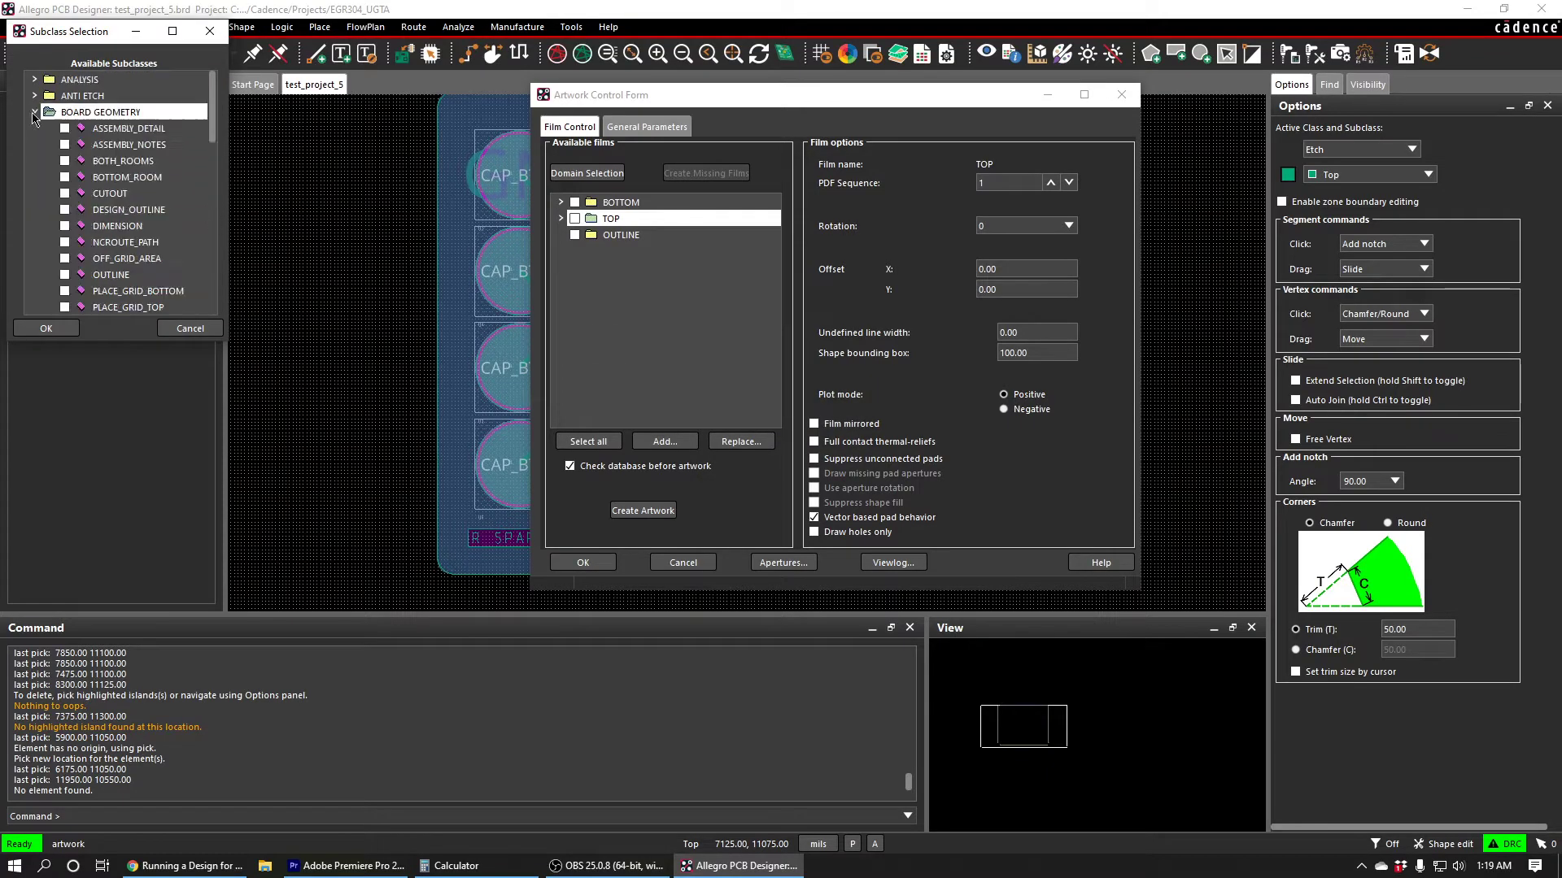
left_click(64, 209)
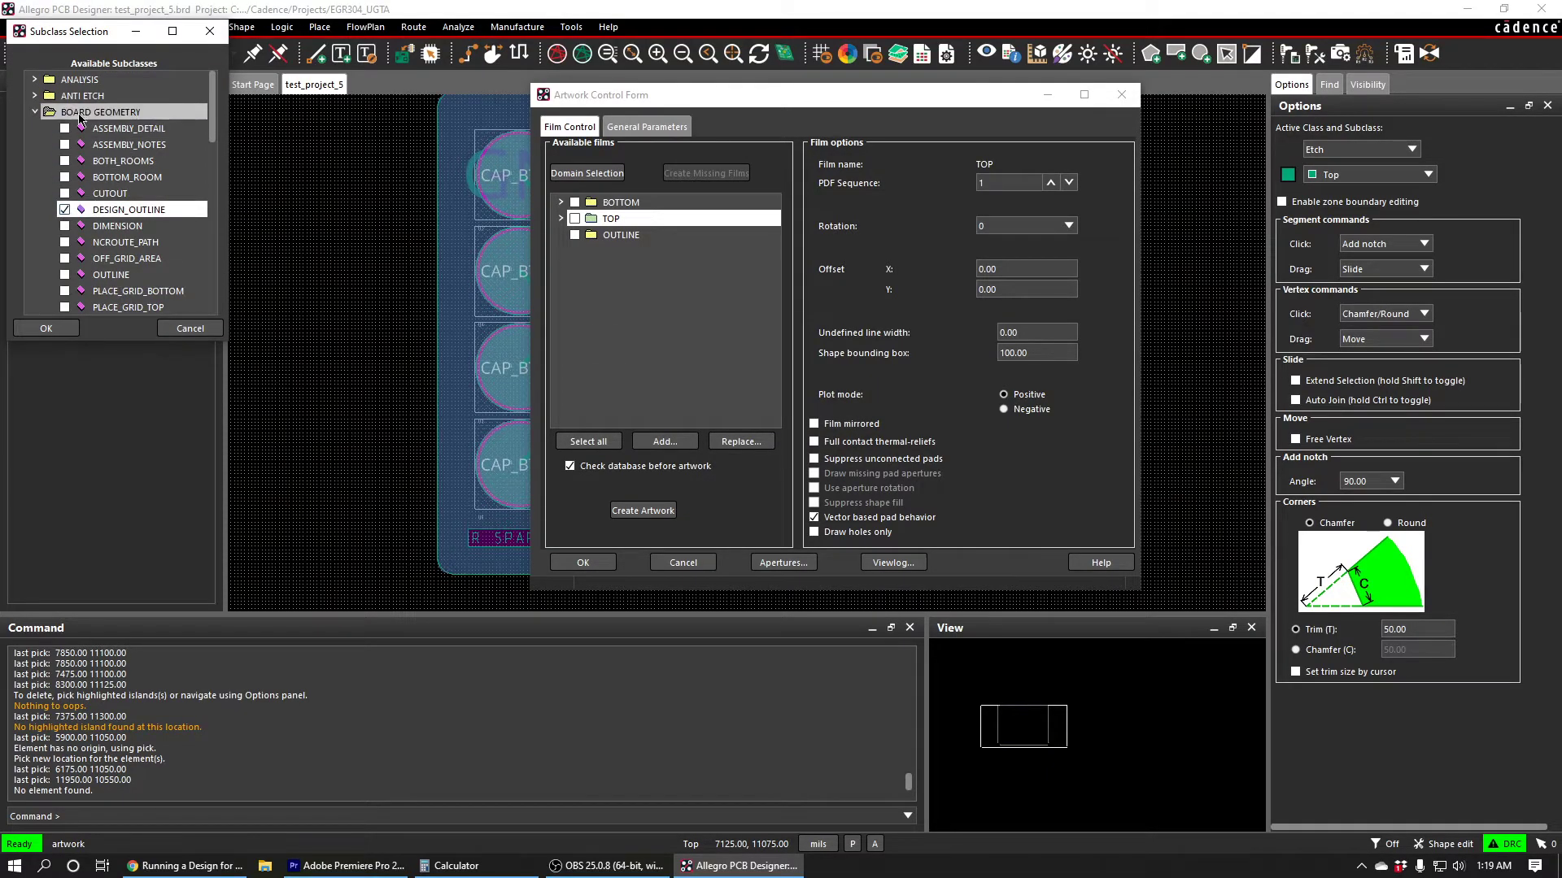
left_click(45, 327)
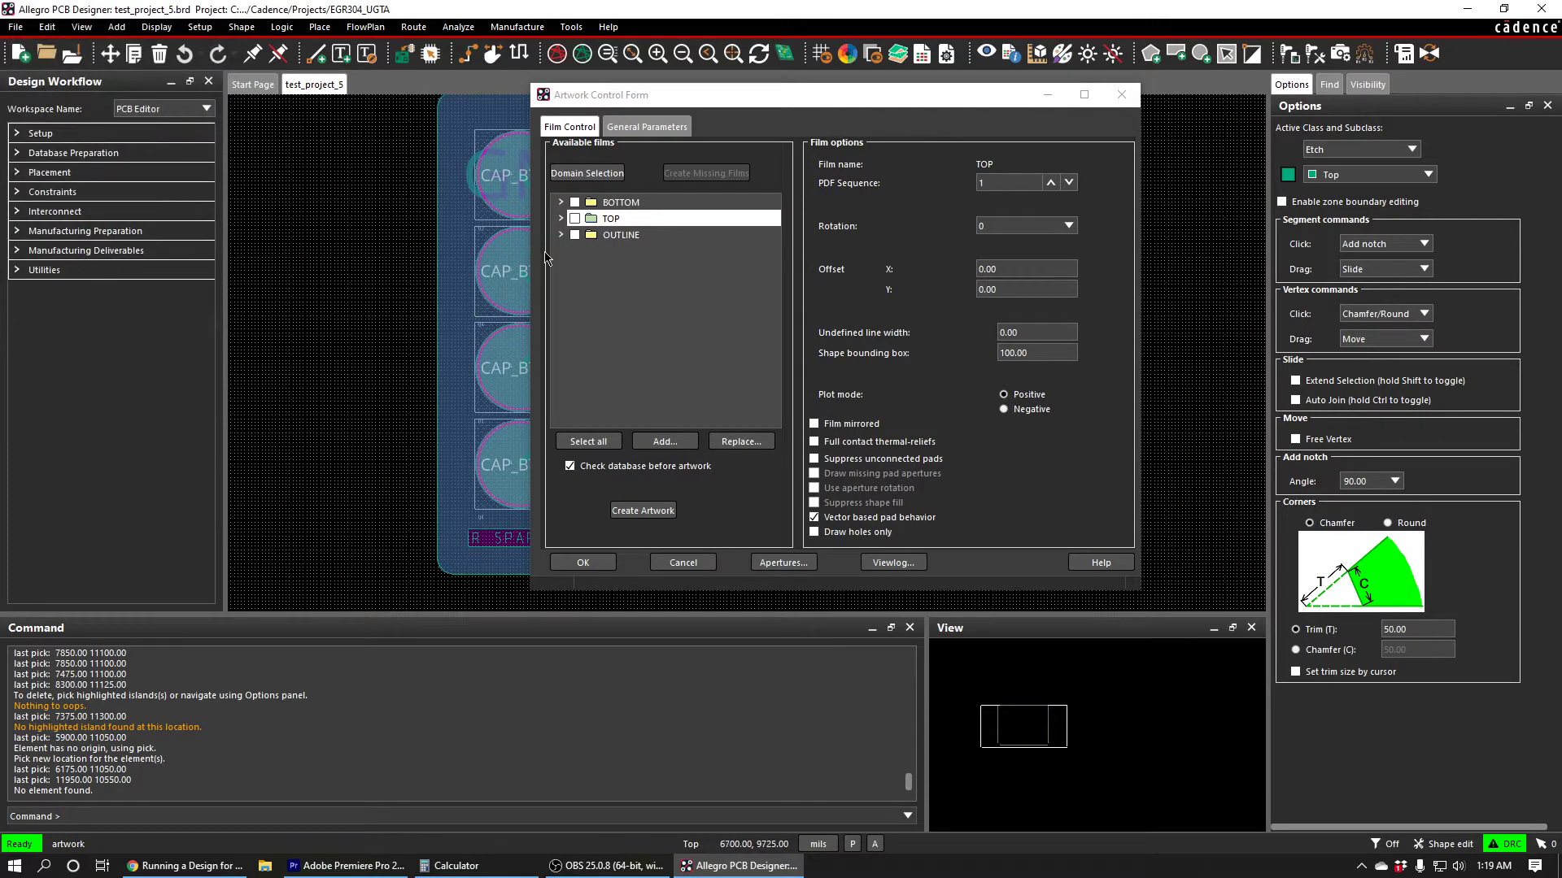
Step: Fill in the undefined film line widths, giving the OUTLINE film a width of 10
left_click(618, 203)
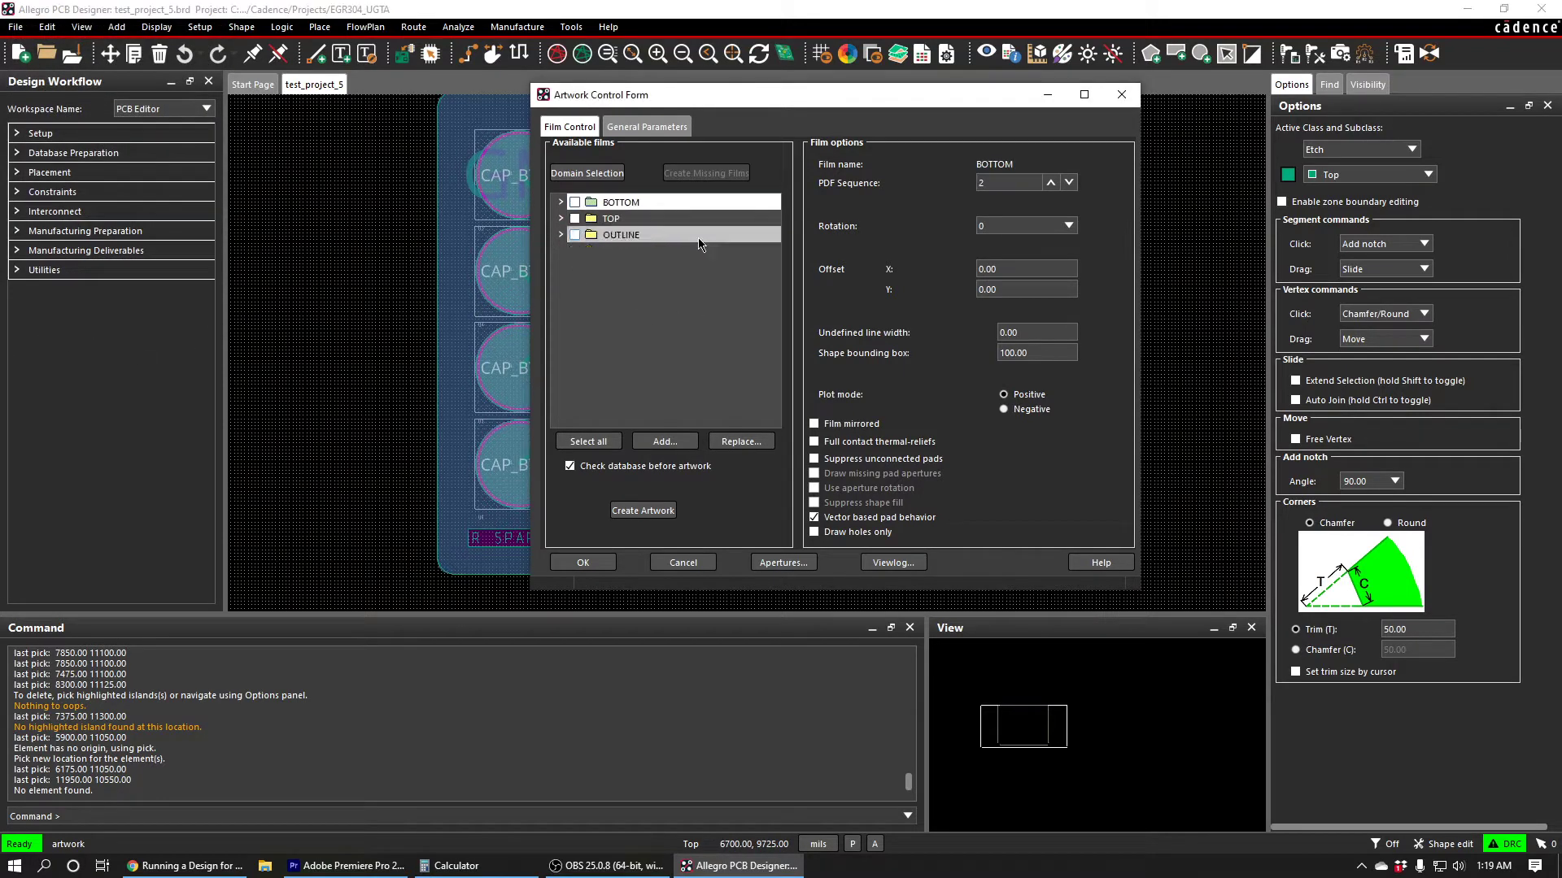
left_click_drag(1019, 335, 1075, 348)
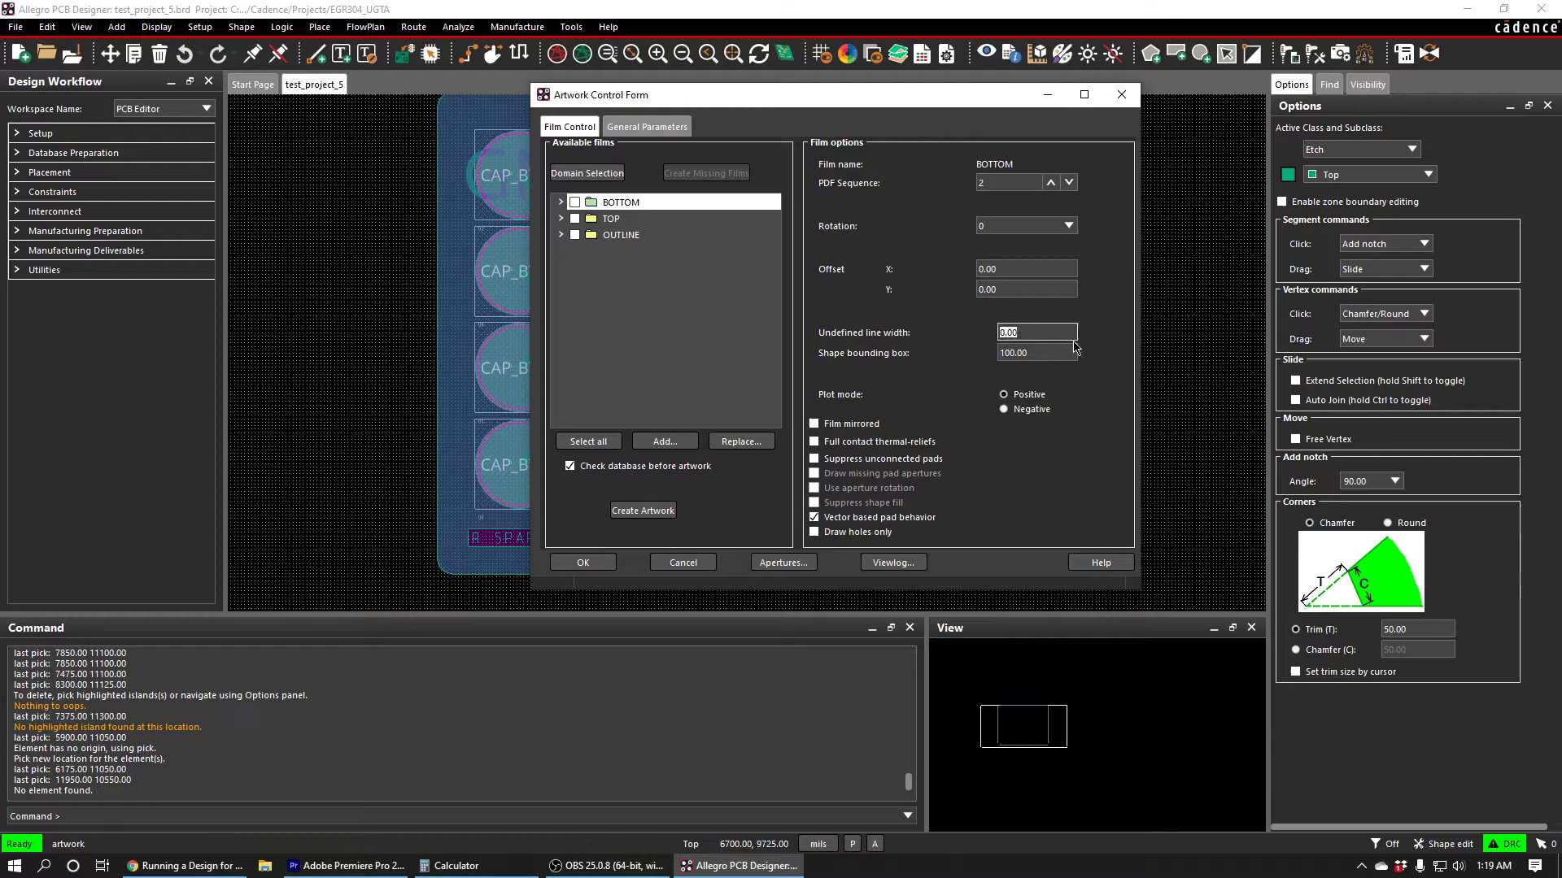
type("10")
left_click(610, 218)
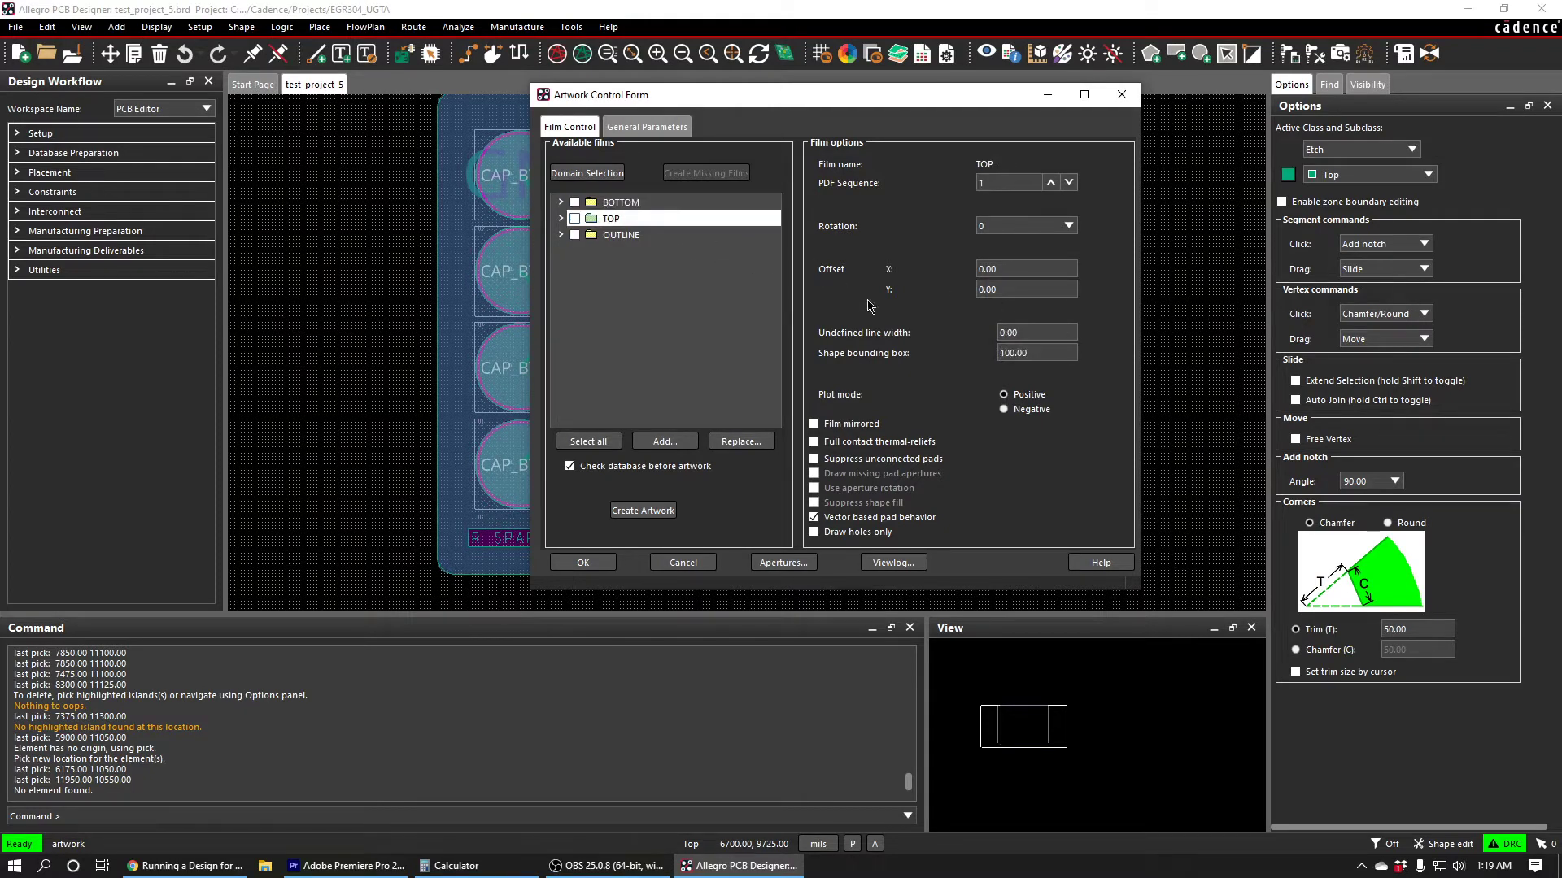
double_click(1035, 332)
left_click(724, 235)
type("10")
key("Tab")
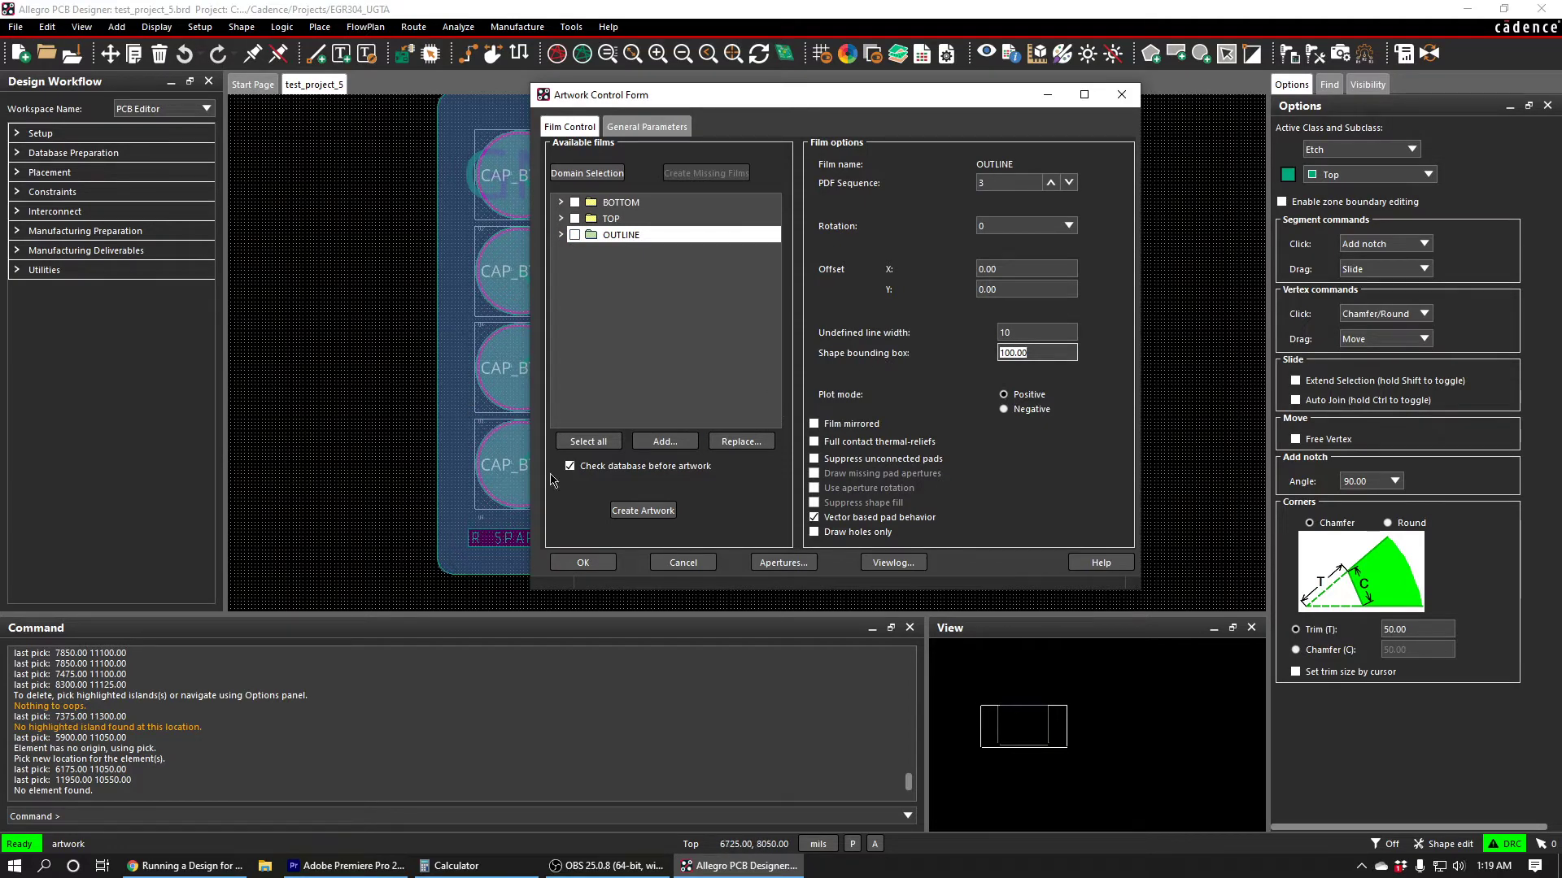
Step: Select all three films and create the artwork
left_click(596, 360)
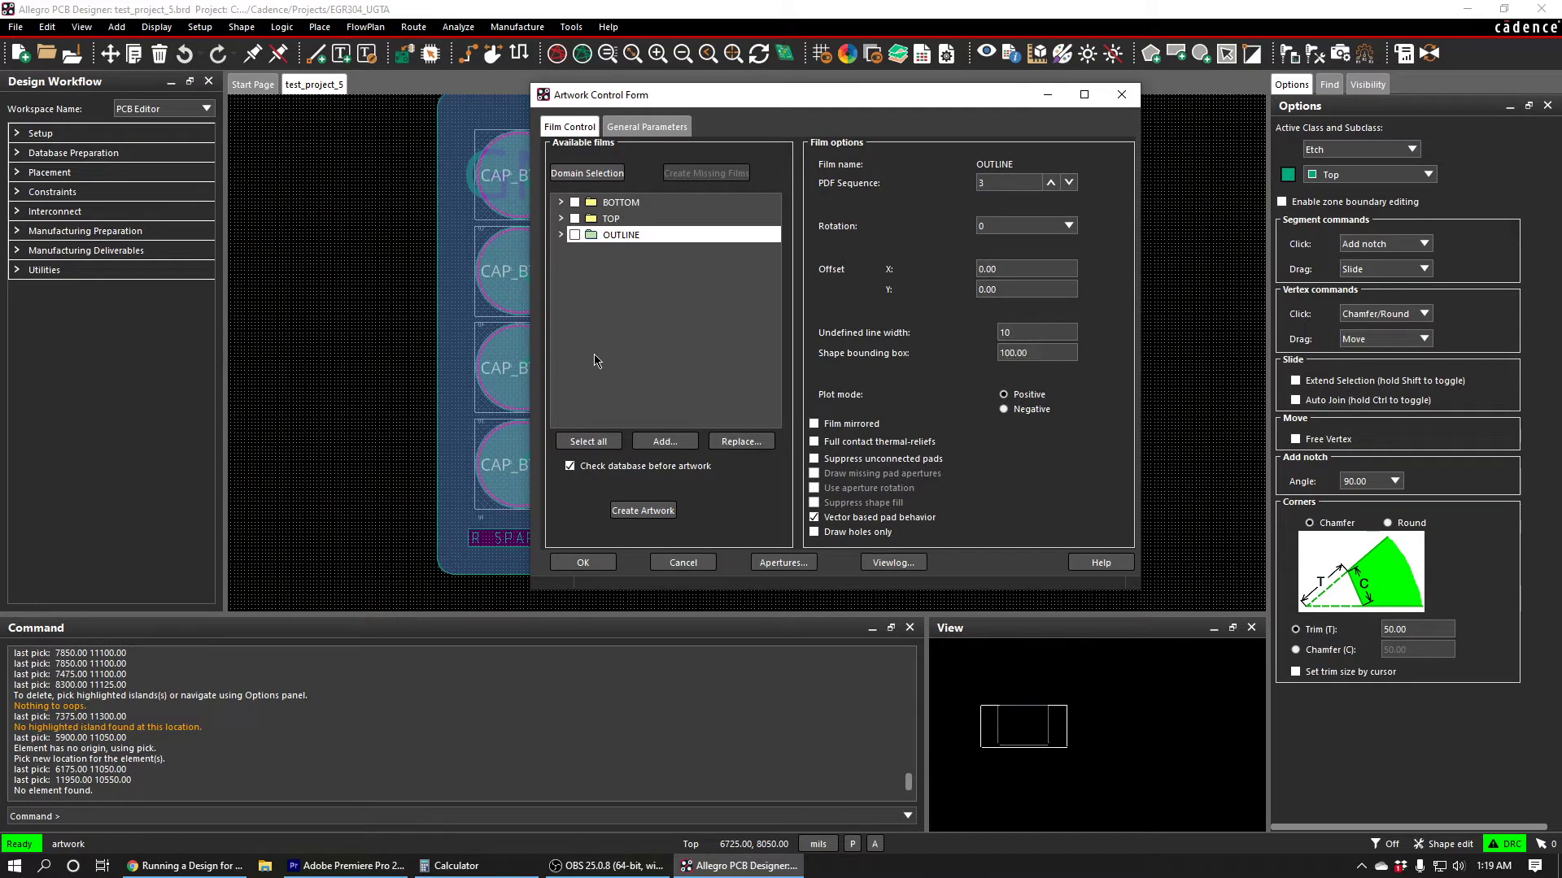
left_click(589, 440)
left_click(641, 510)
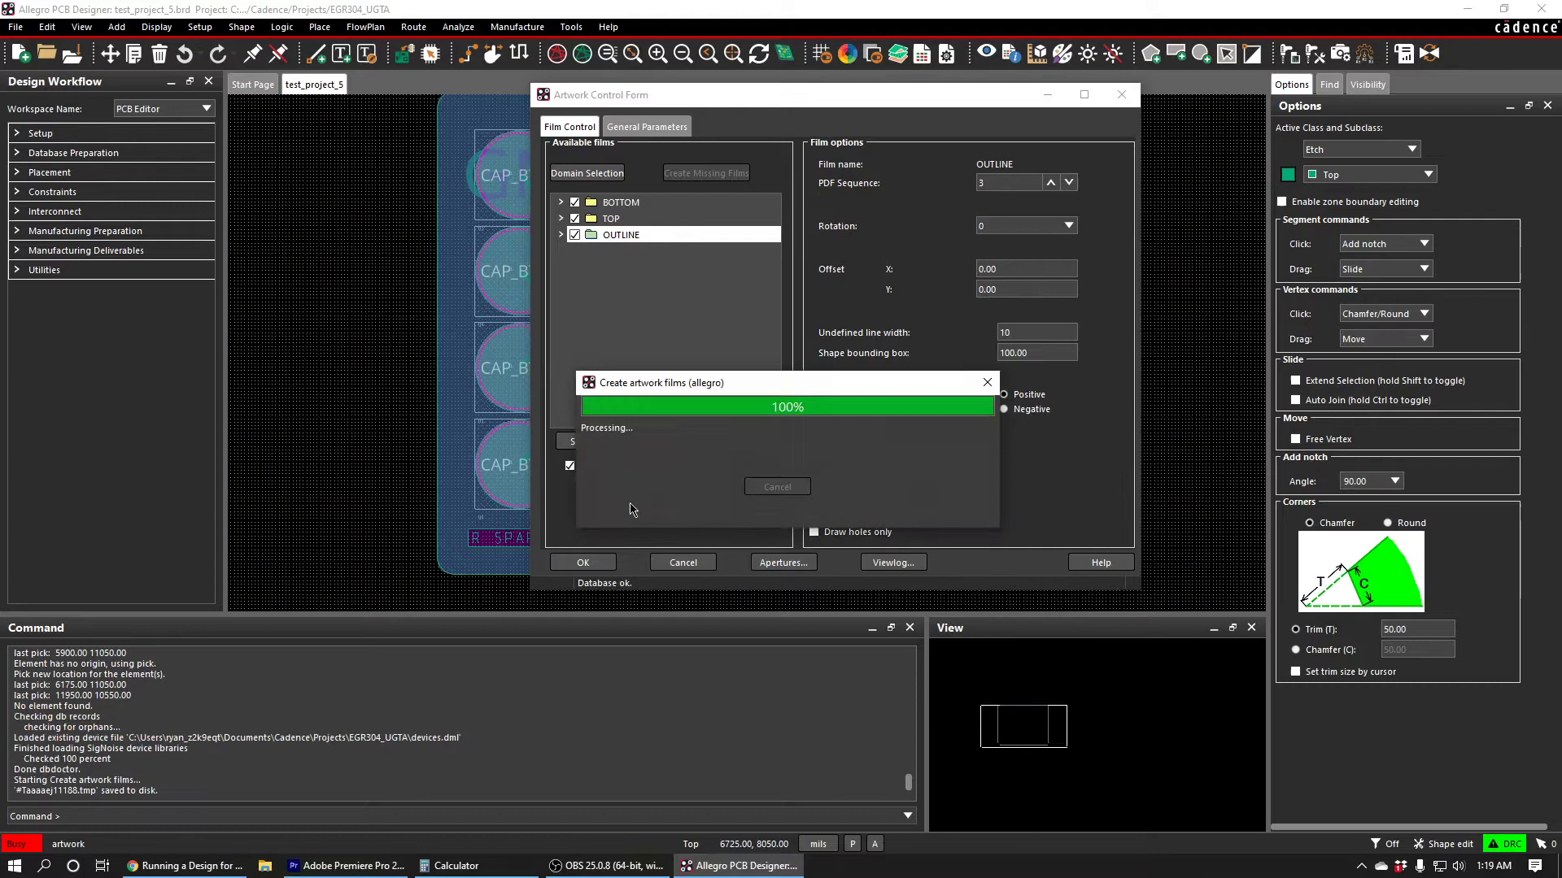
left_click(596, 563)
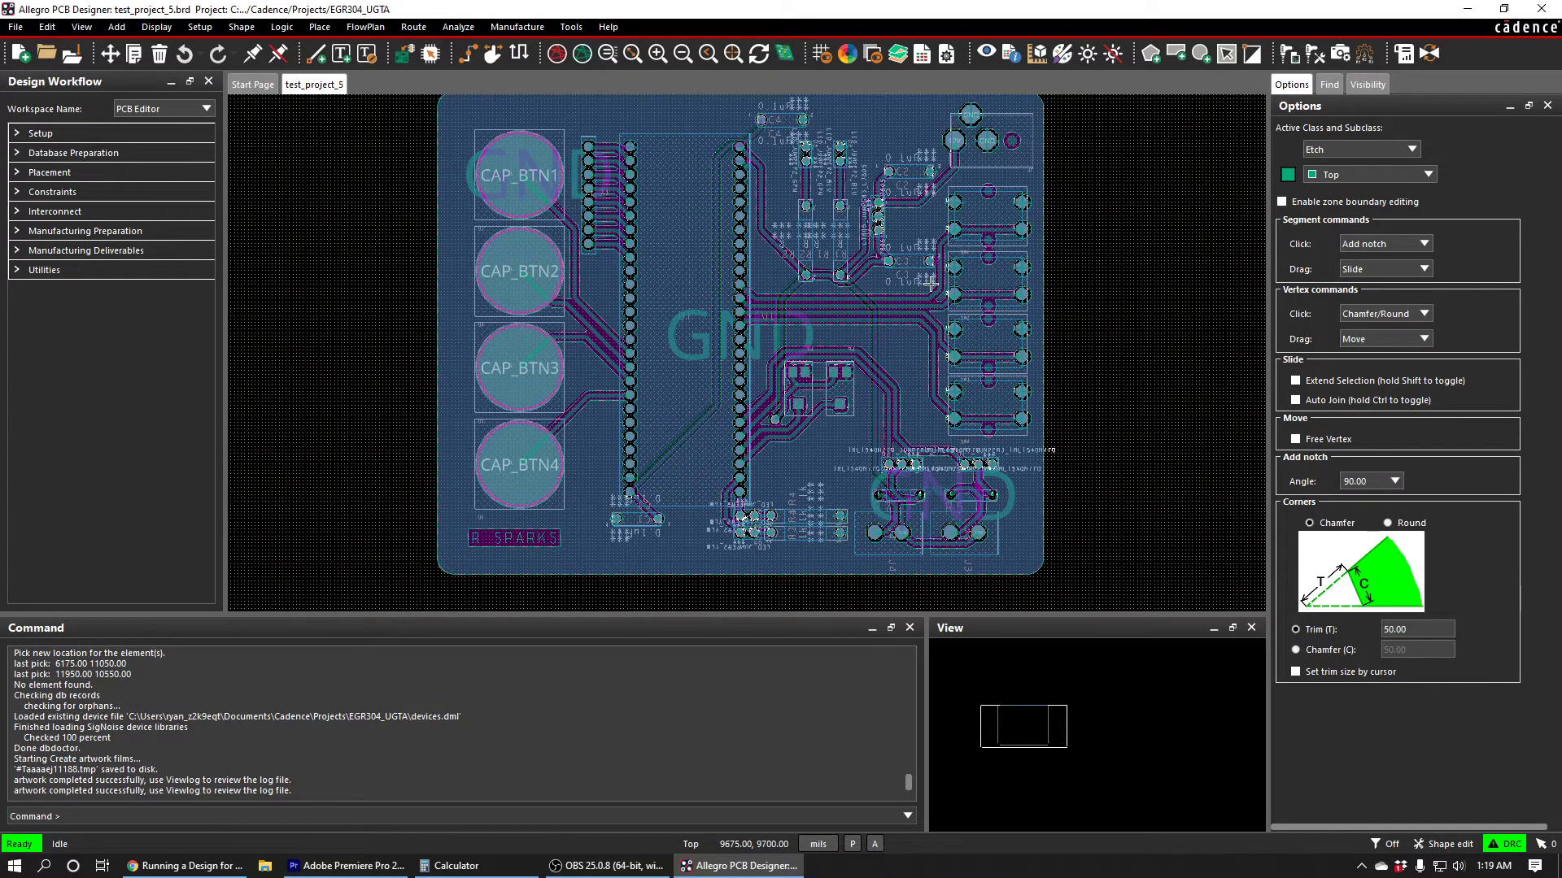
Step: Review and accept the NC Drill parameters, then generate the drill file
left_click(537, 28)
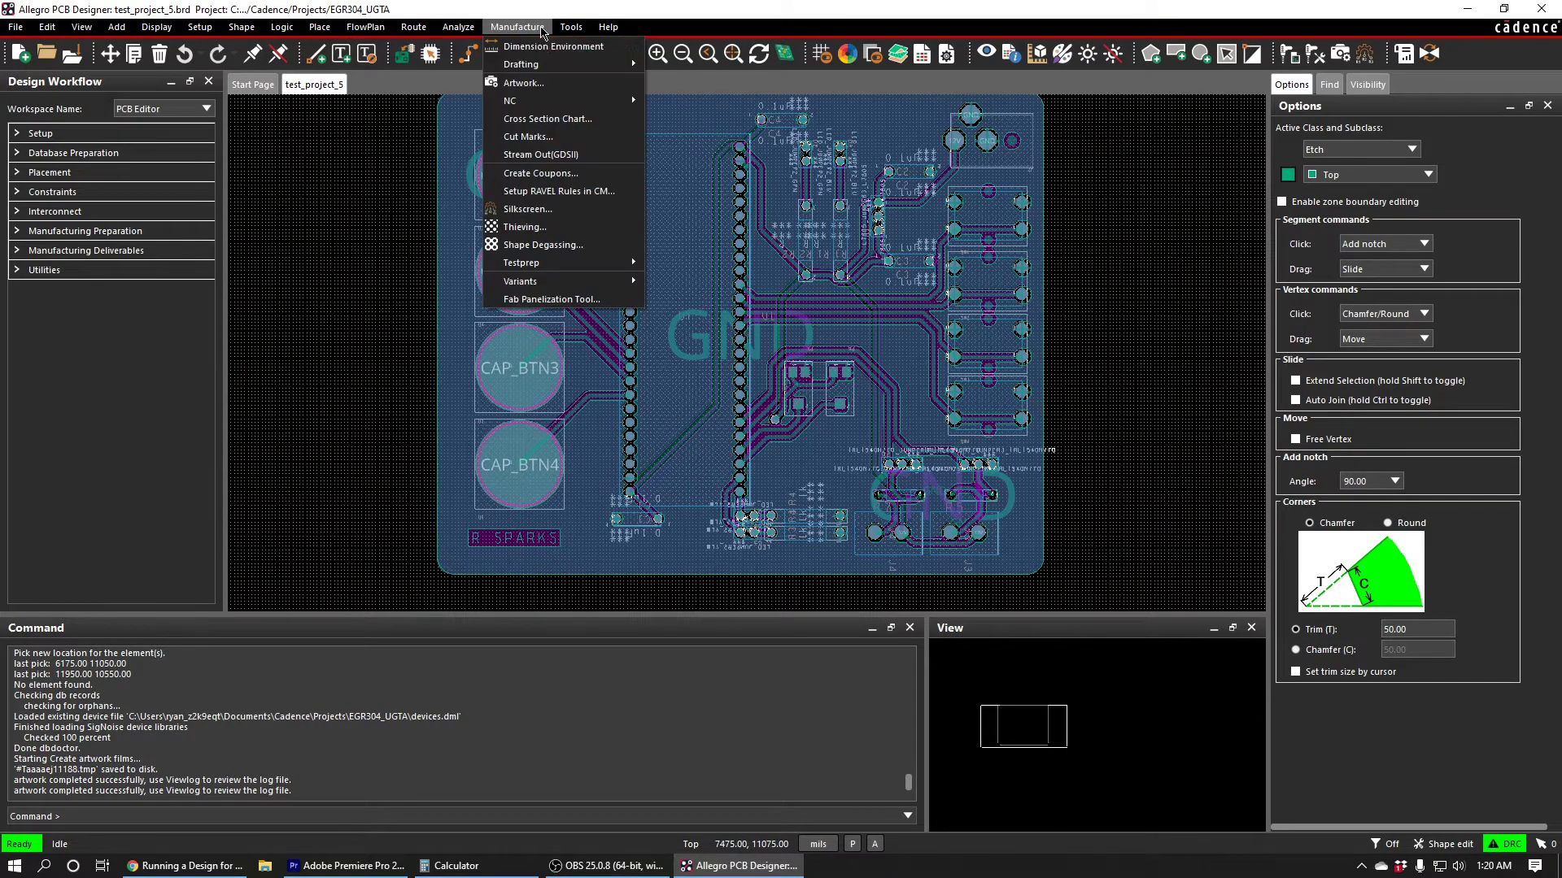
mouse_move(539, 101)
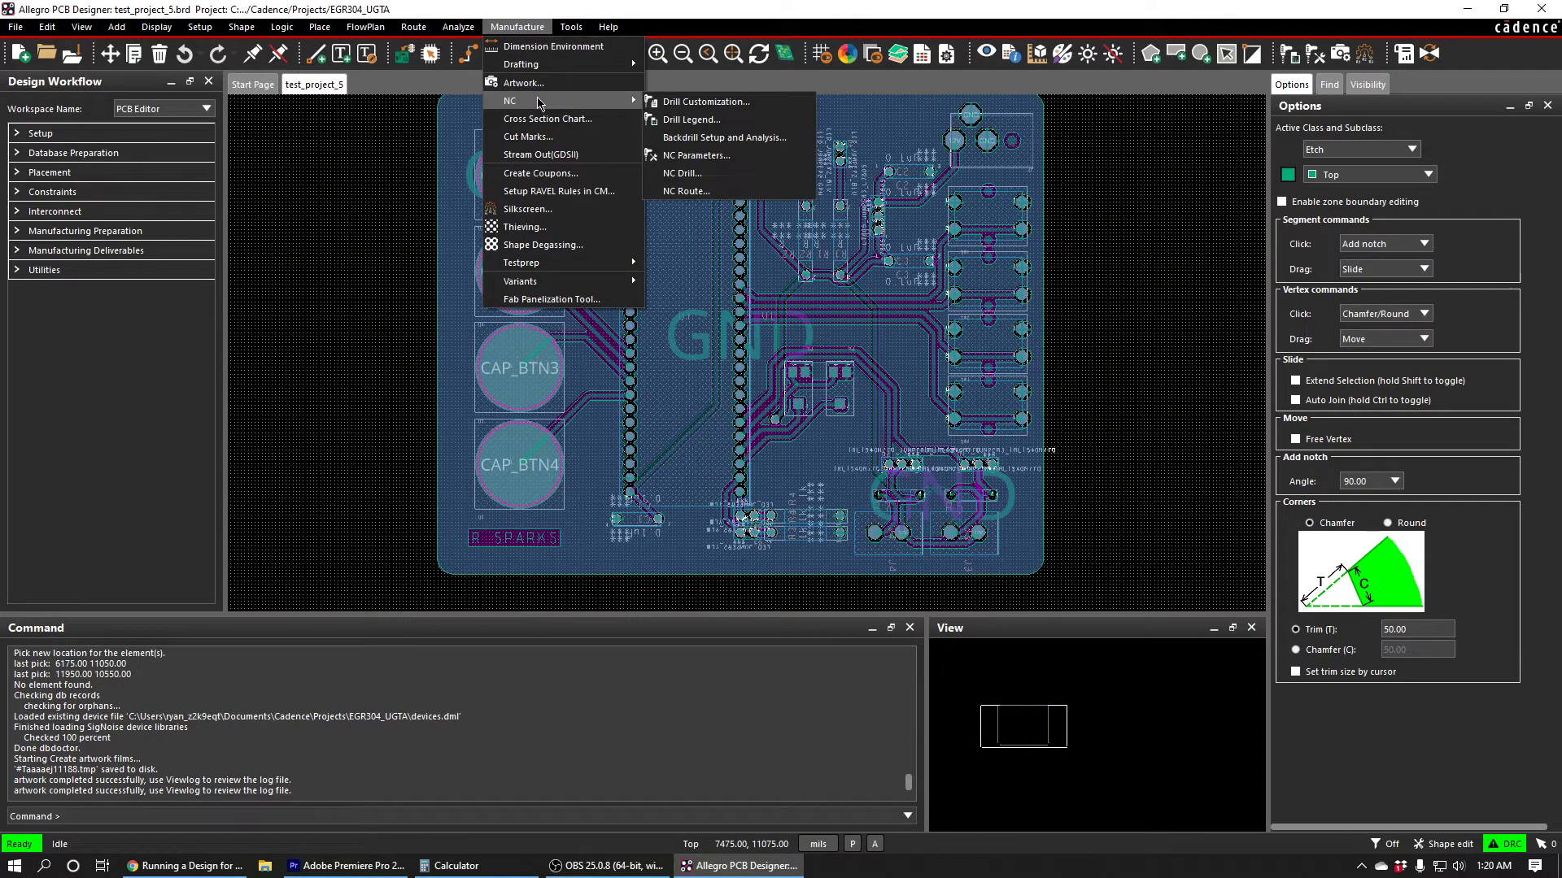
left_click(704, 173)
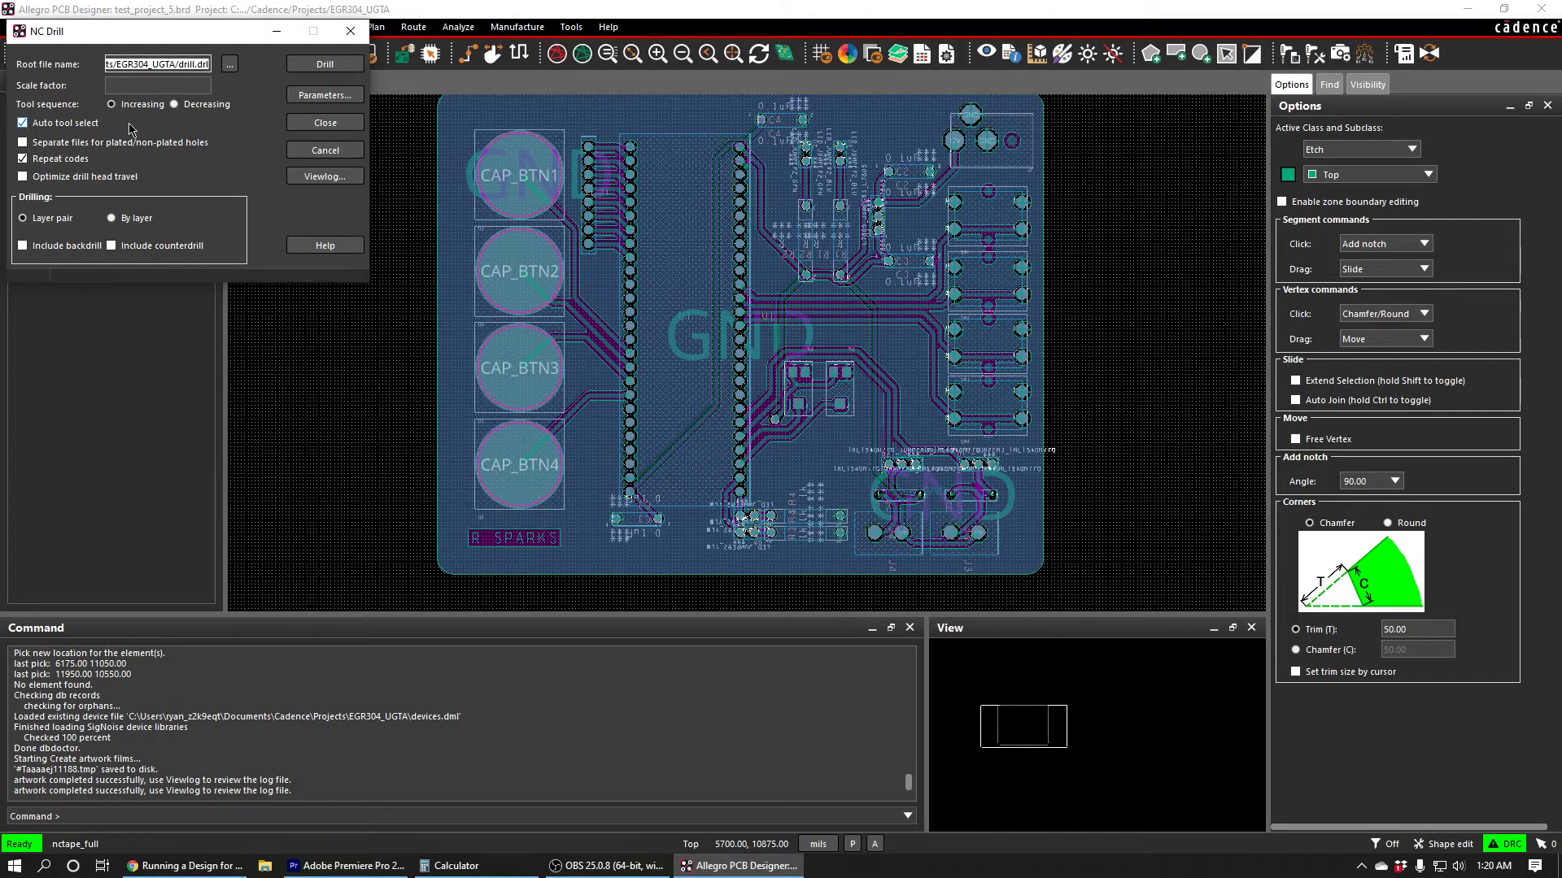
left_click(325, 93)
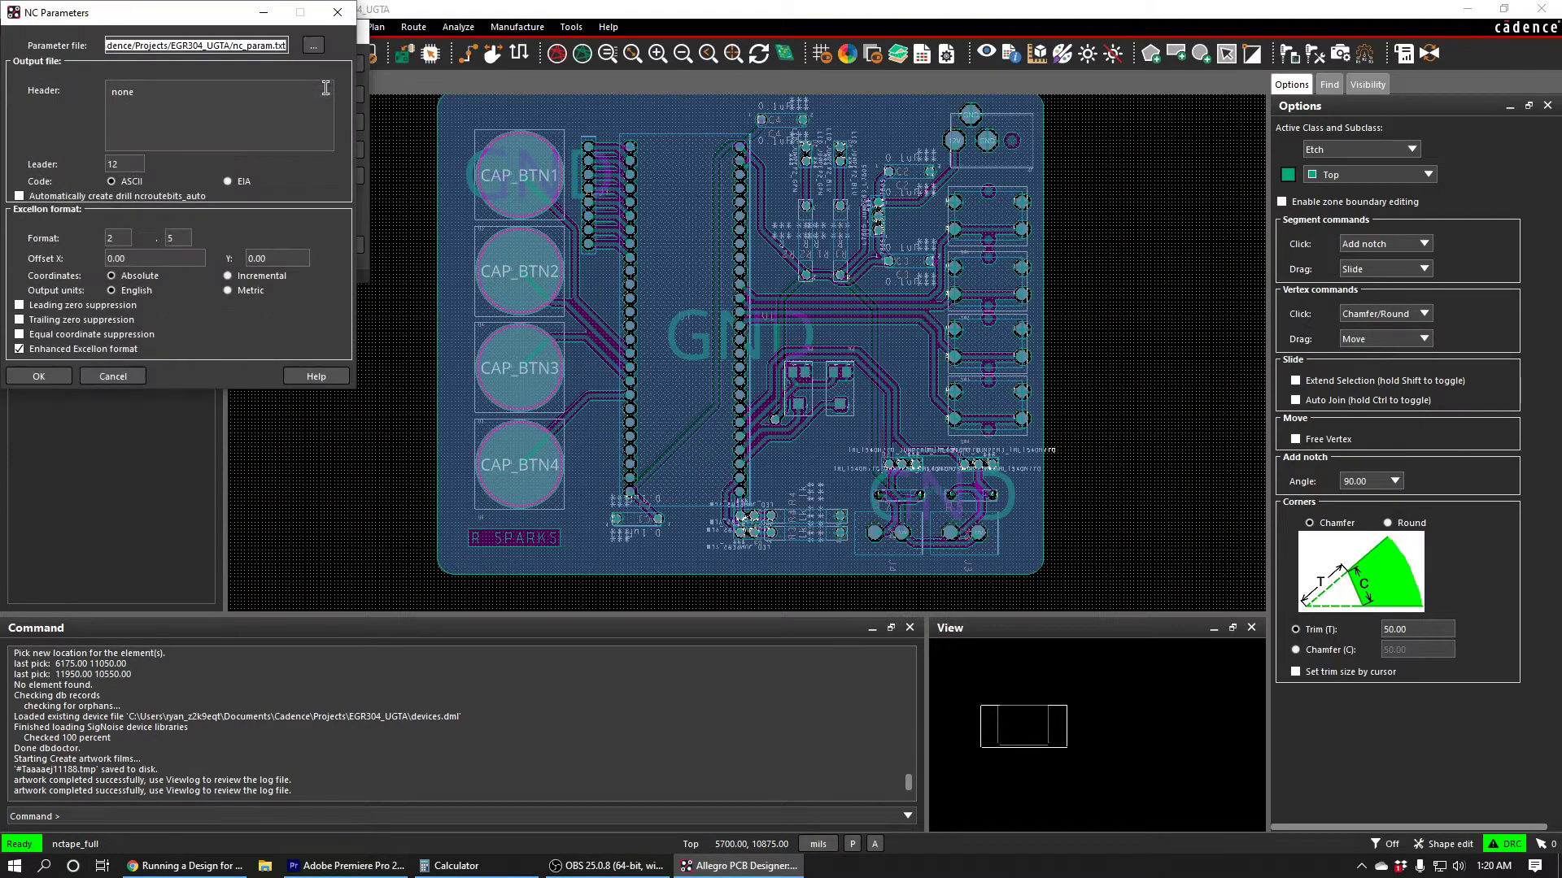
left_click(19, 377)
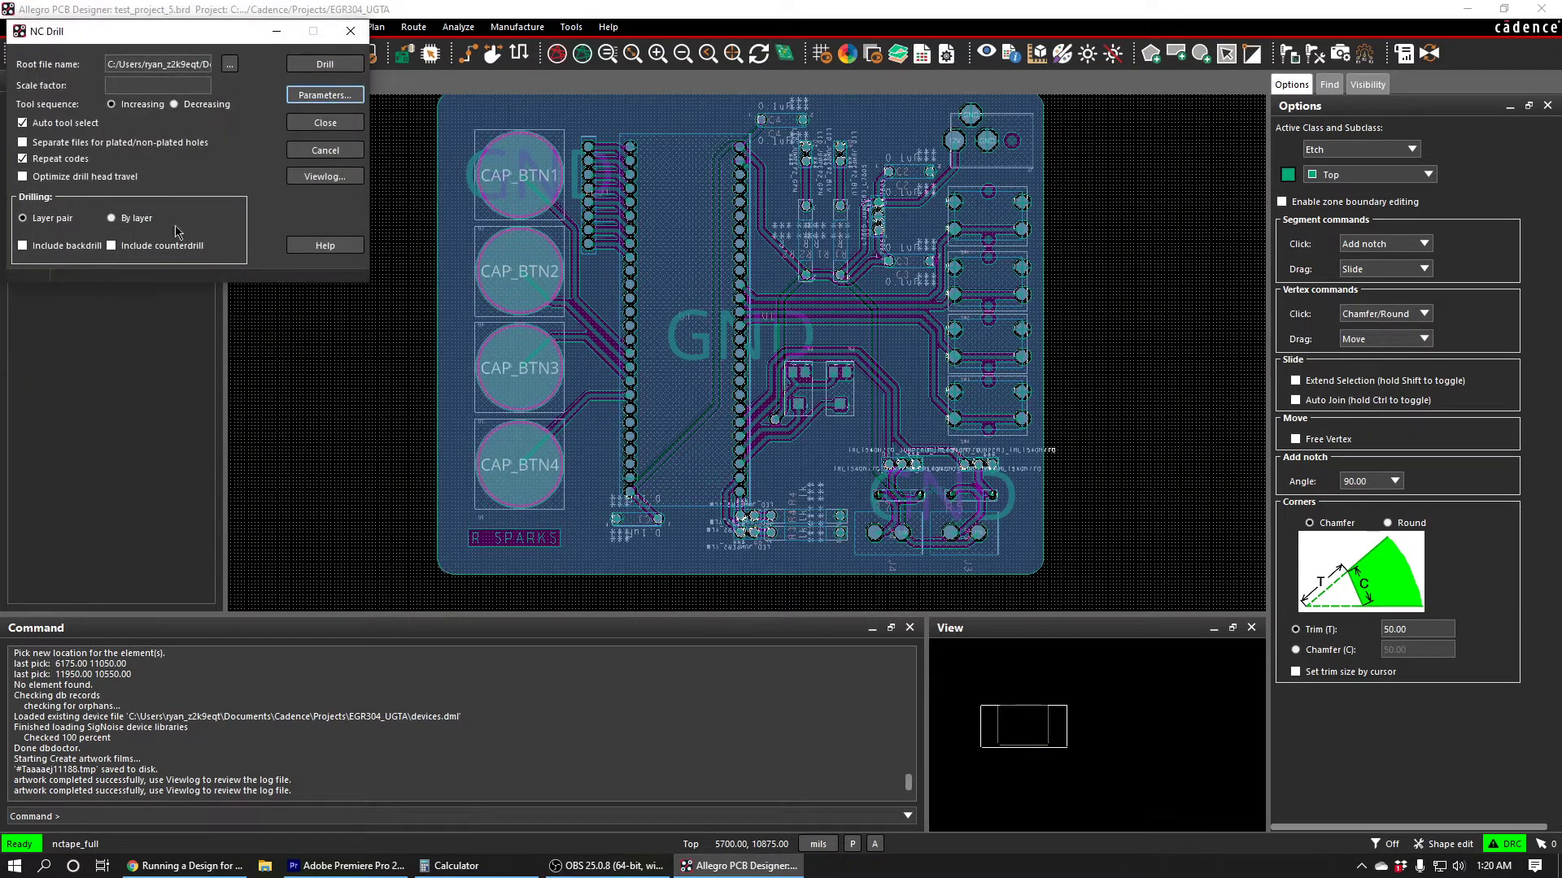
left_click(299, 68)
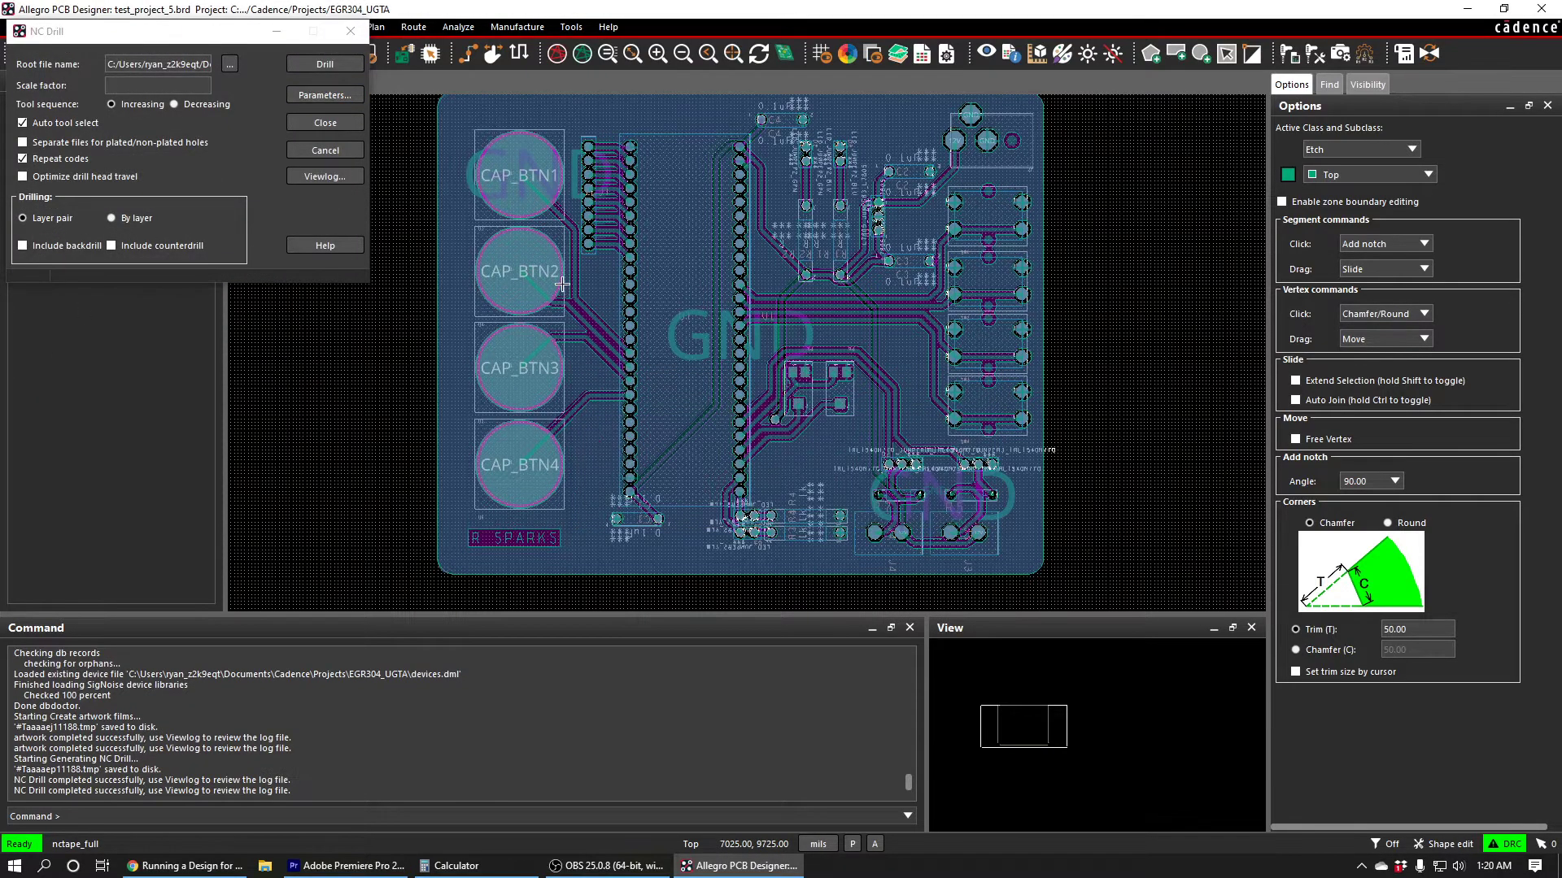
Step: Close NC Drill and browse to Documents\Cadence\Projects\EGR304_UGTA in File Explorer
left_click(350, 32)
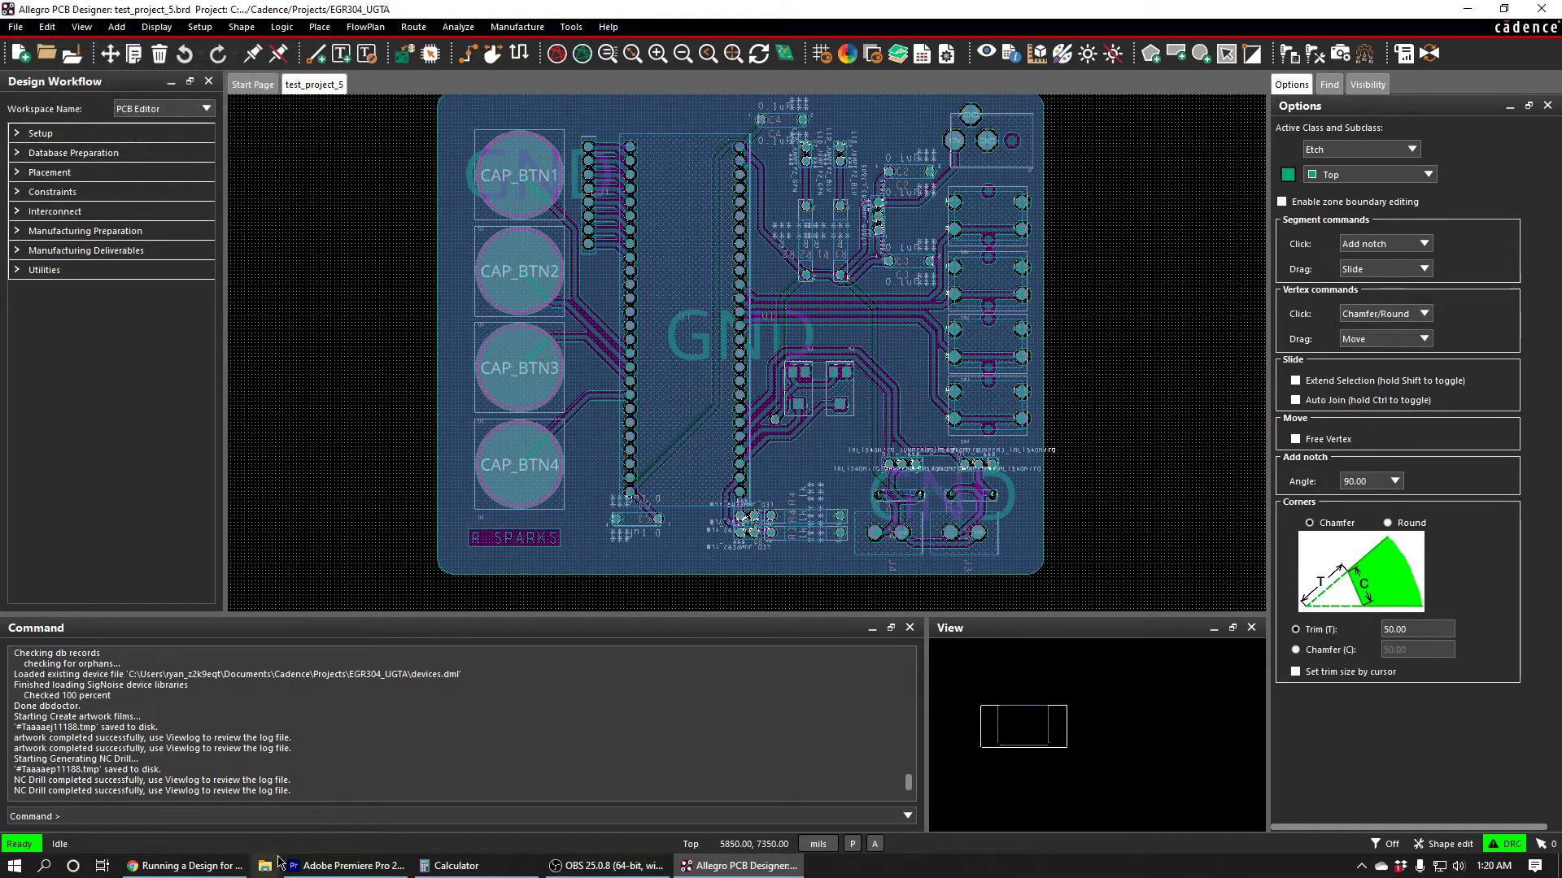
left_click(264, 865)
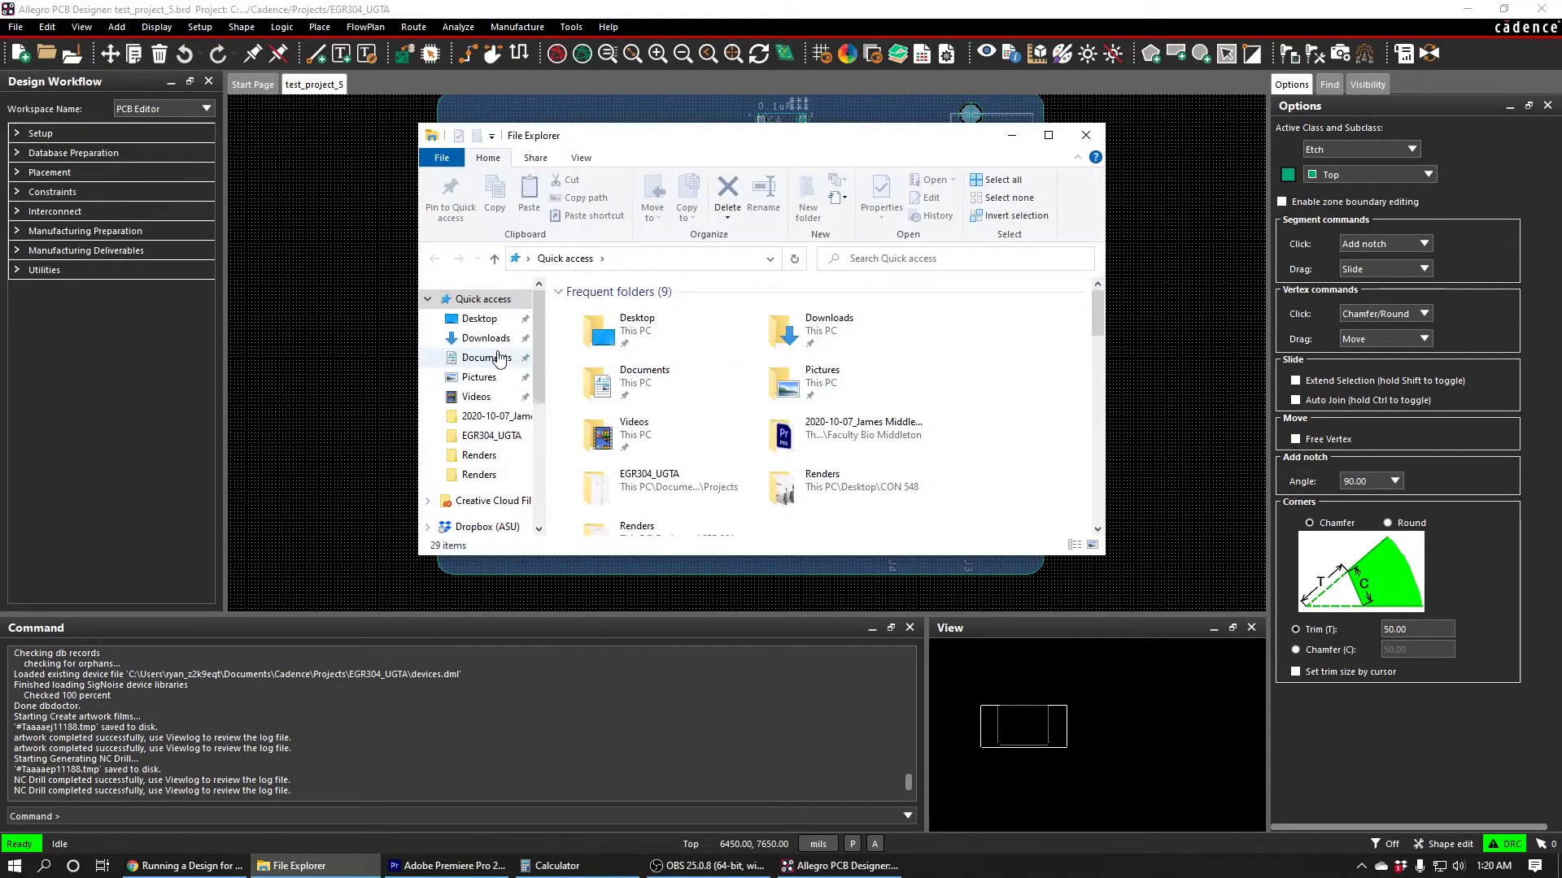
left_click(485, 358)
double_click(585, 339)
double_click(586, 304)
double_click(585, 348)
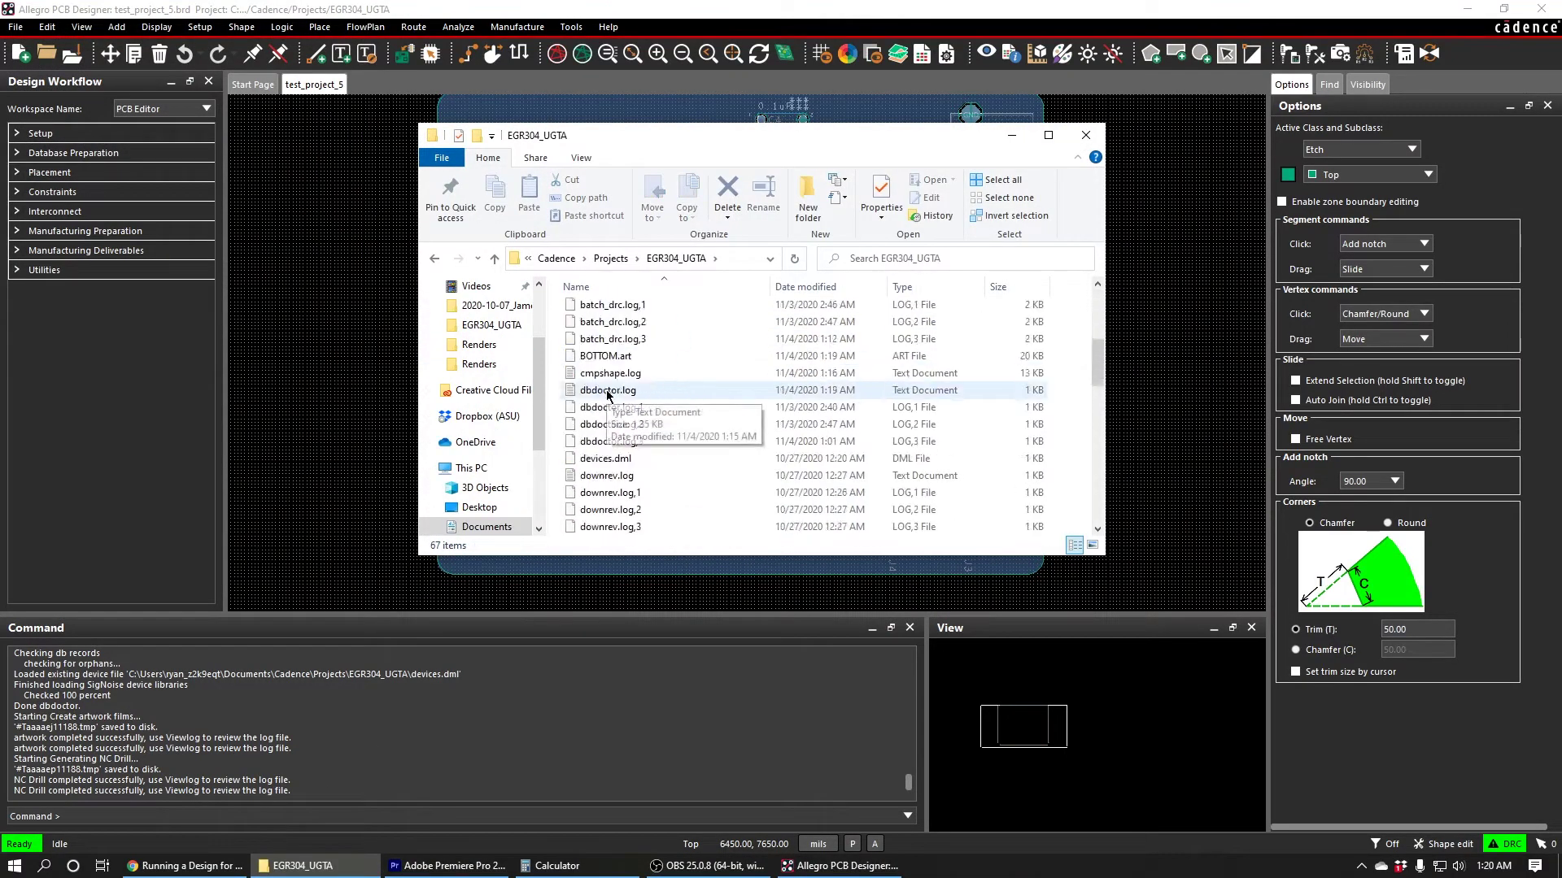
scroll(607, 395, "down", 13)
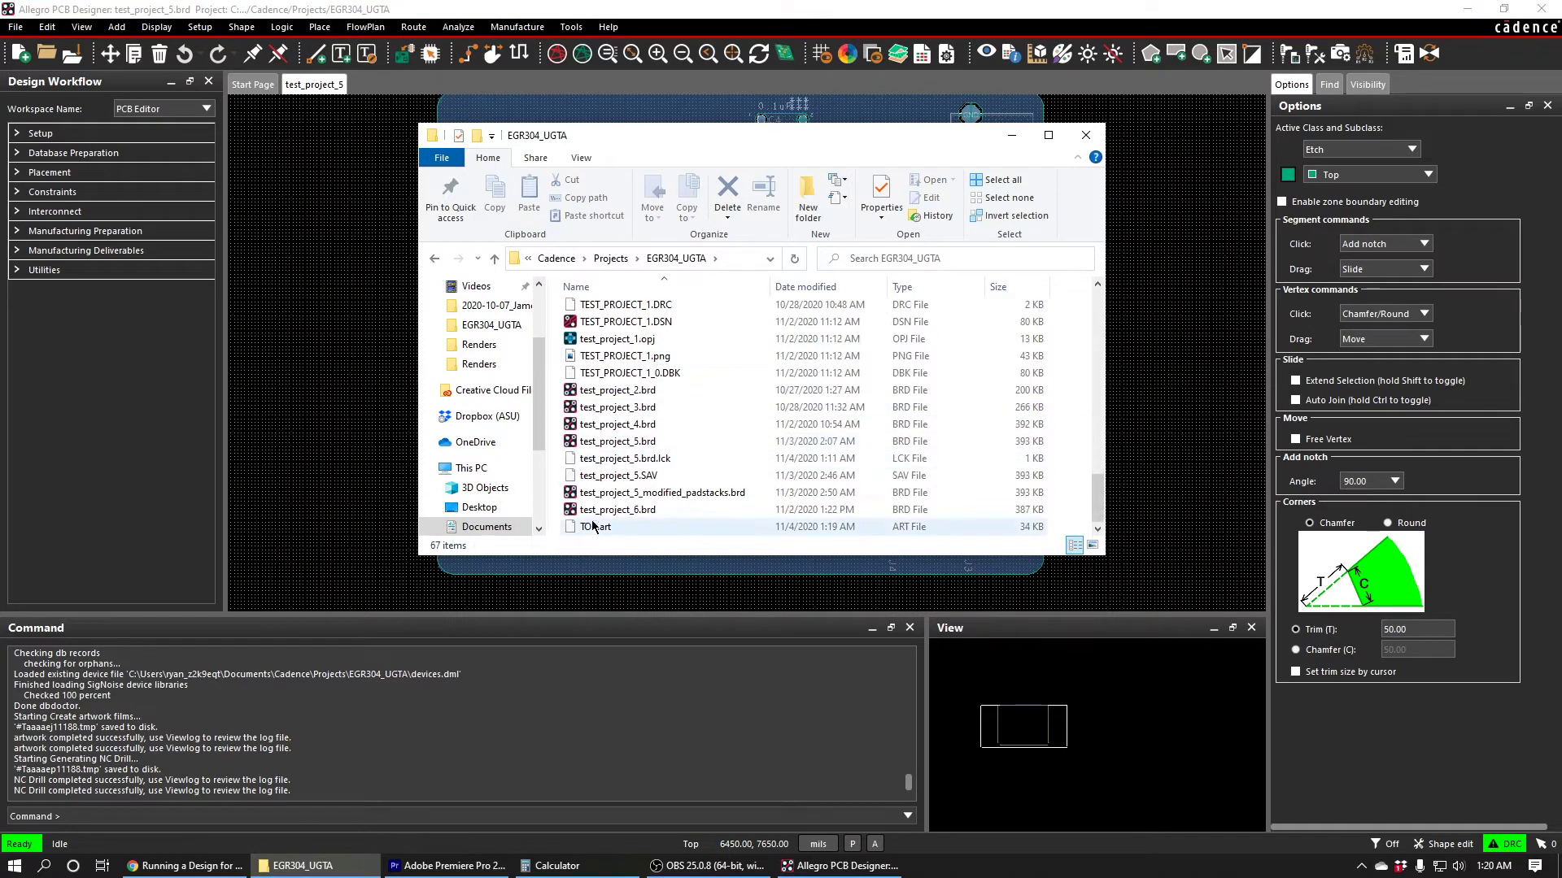
Step: Select TOP.art, drill-1-2.drl, BOTTOM.art and OUTLINE.art together
left_click(593, 528)
scroll(666, 453, "up", 2)
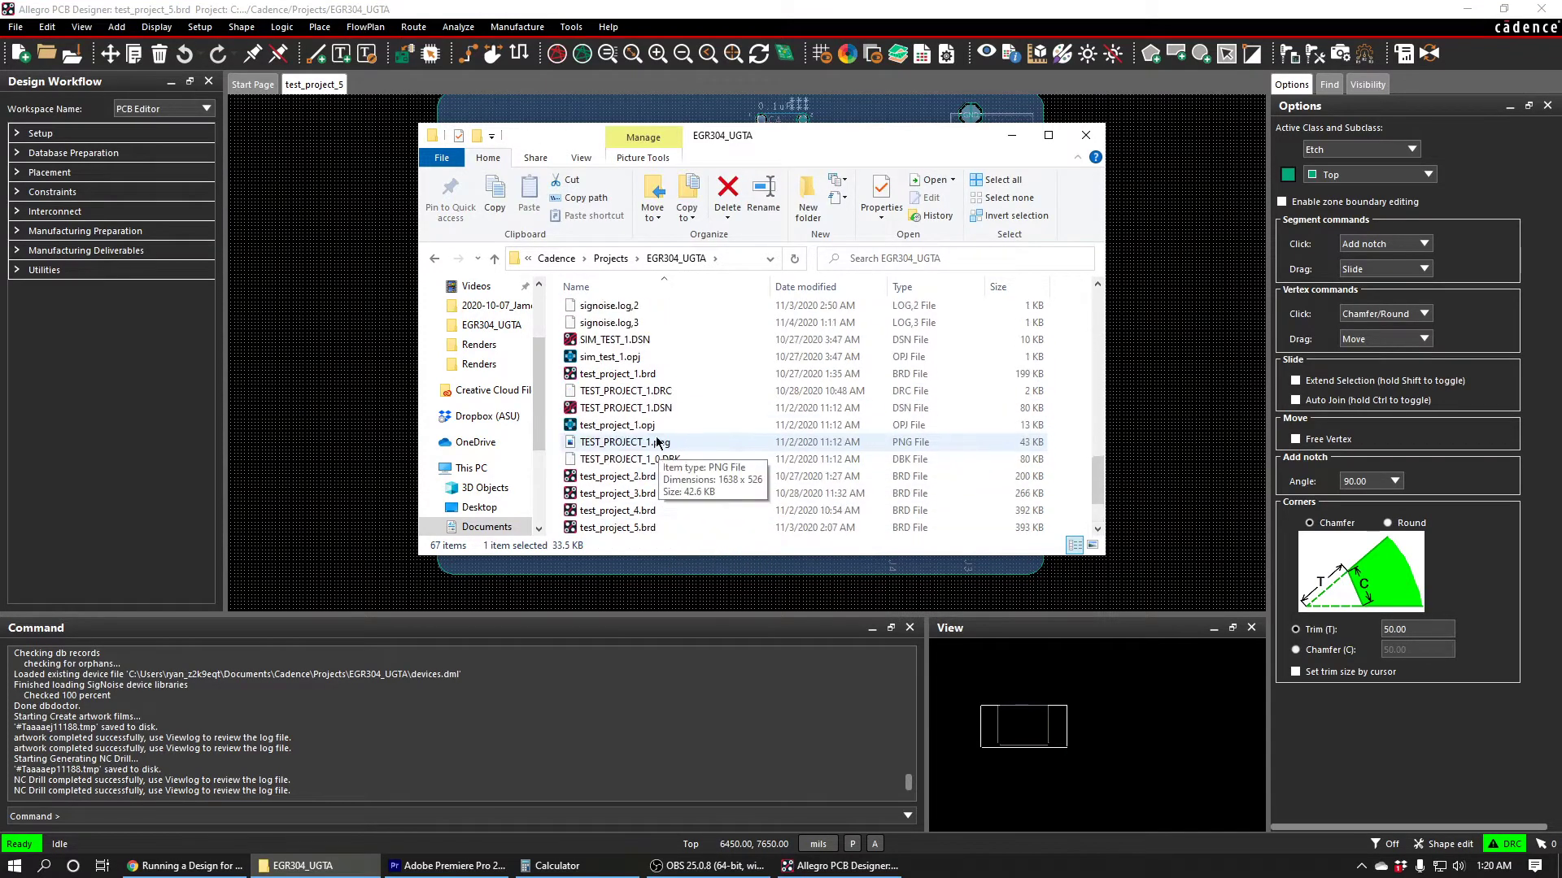
scroll(656, 442, "up", 6)
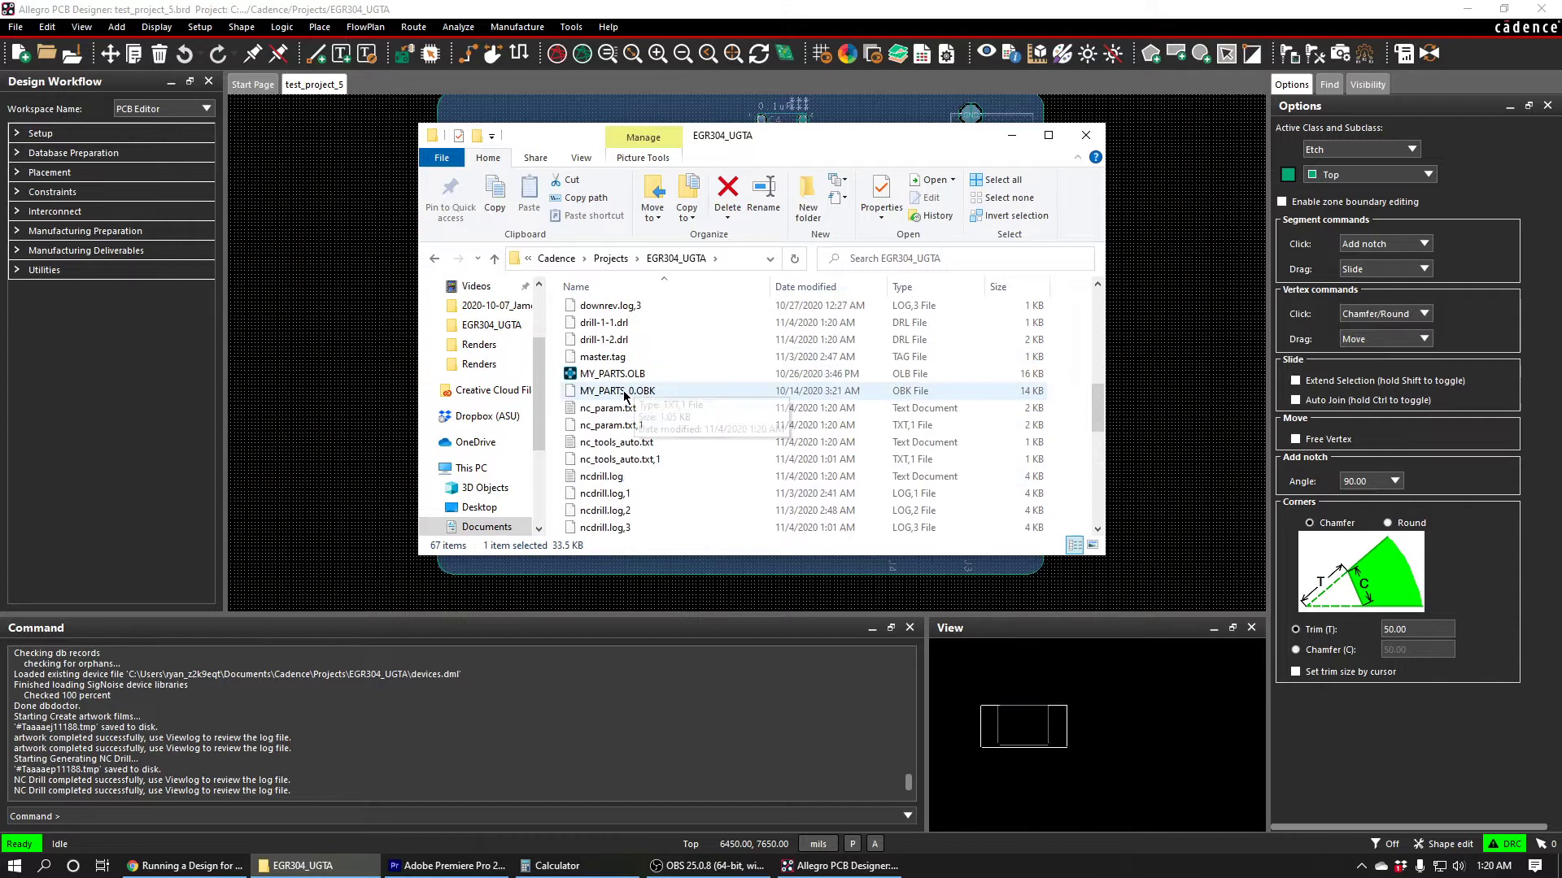
left_click(612, 340, "ctrl")
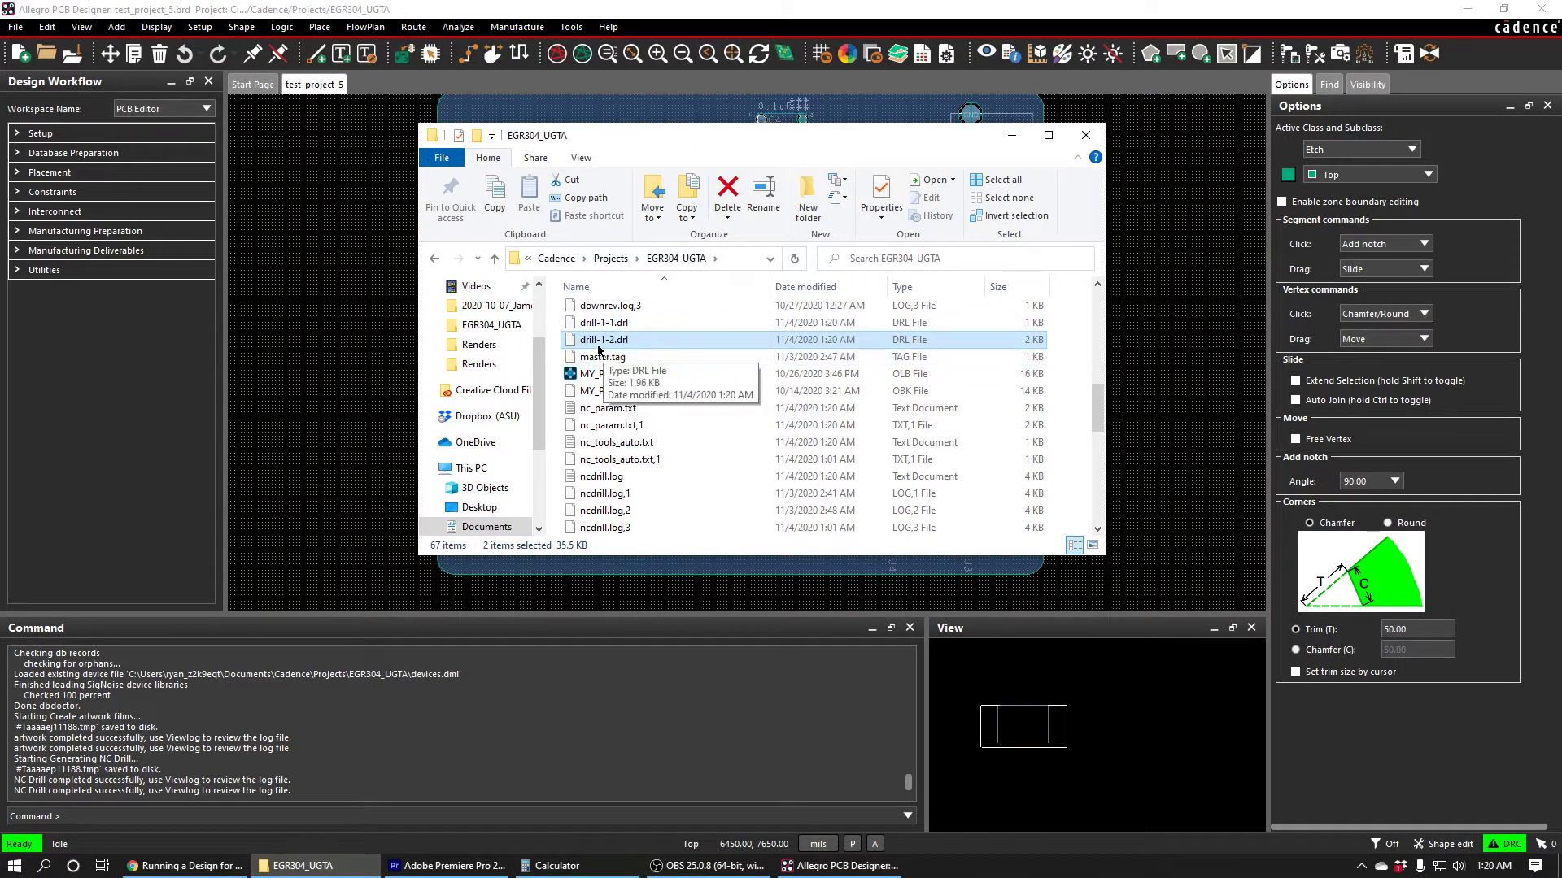
scroll(616, 404, "up", 5)
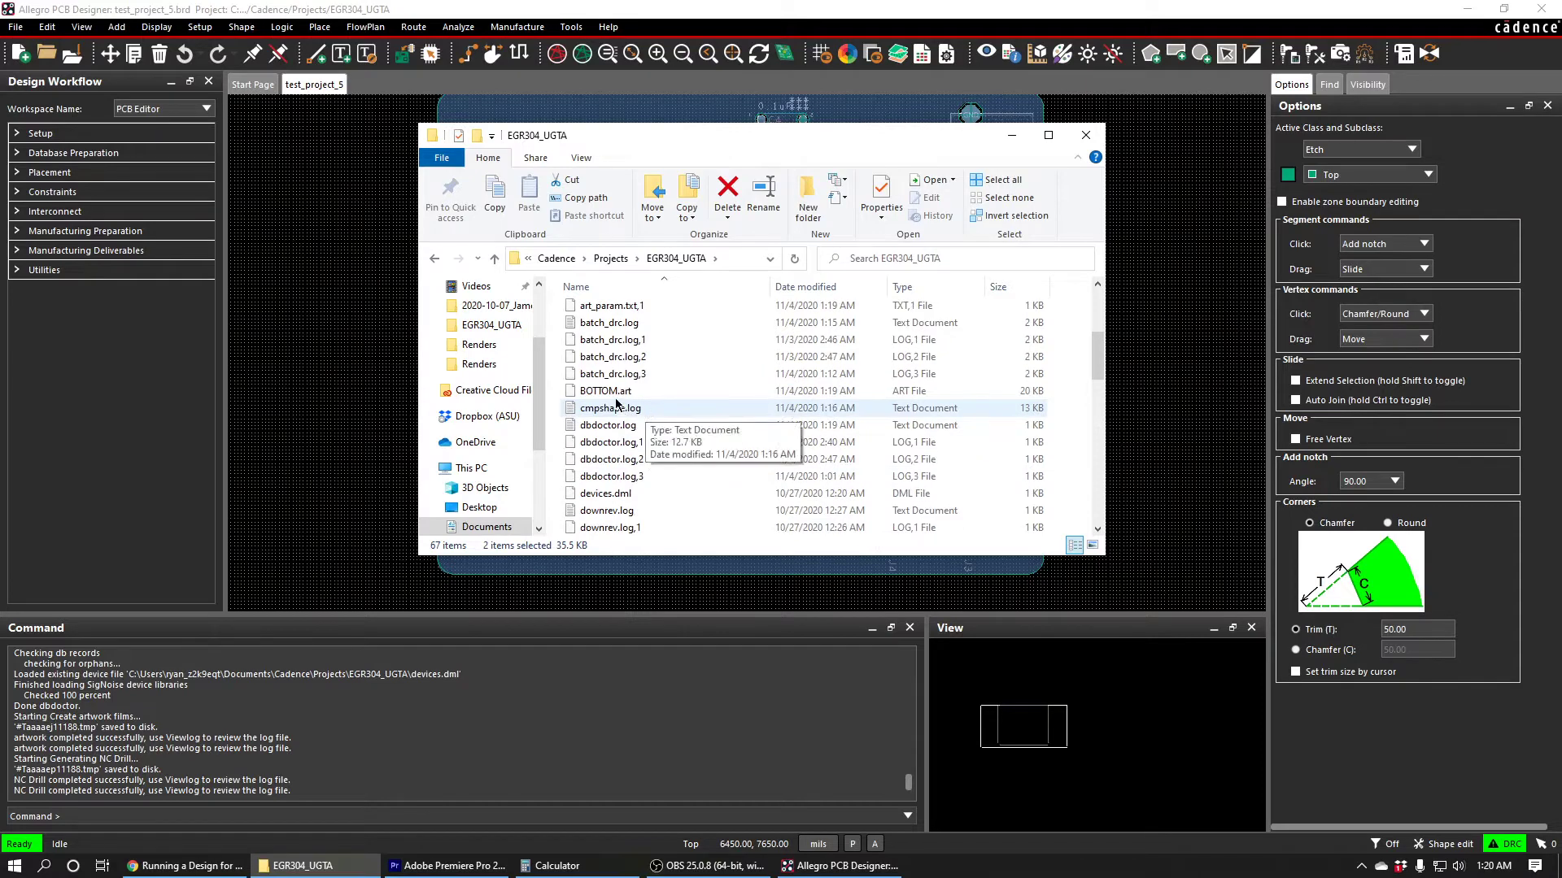
left_click(612, 392, "ctrl")
scroll(627, 407, "down", 1, "ctrl")
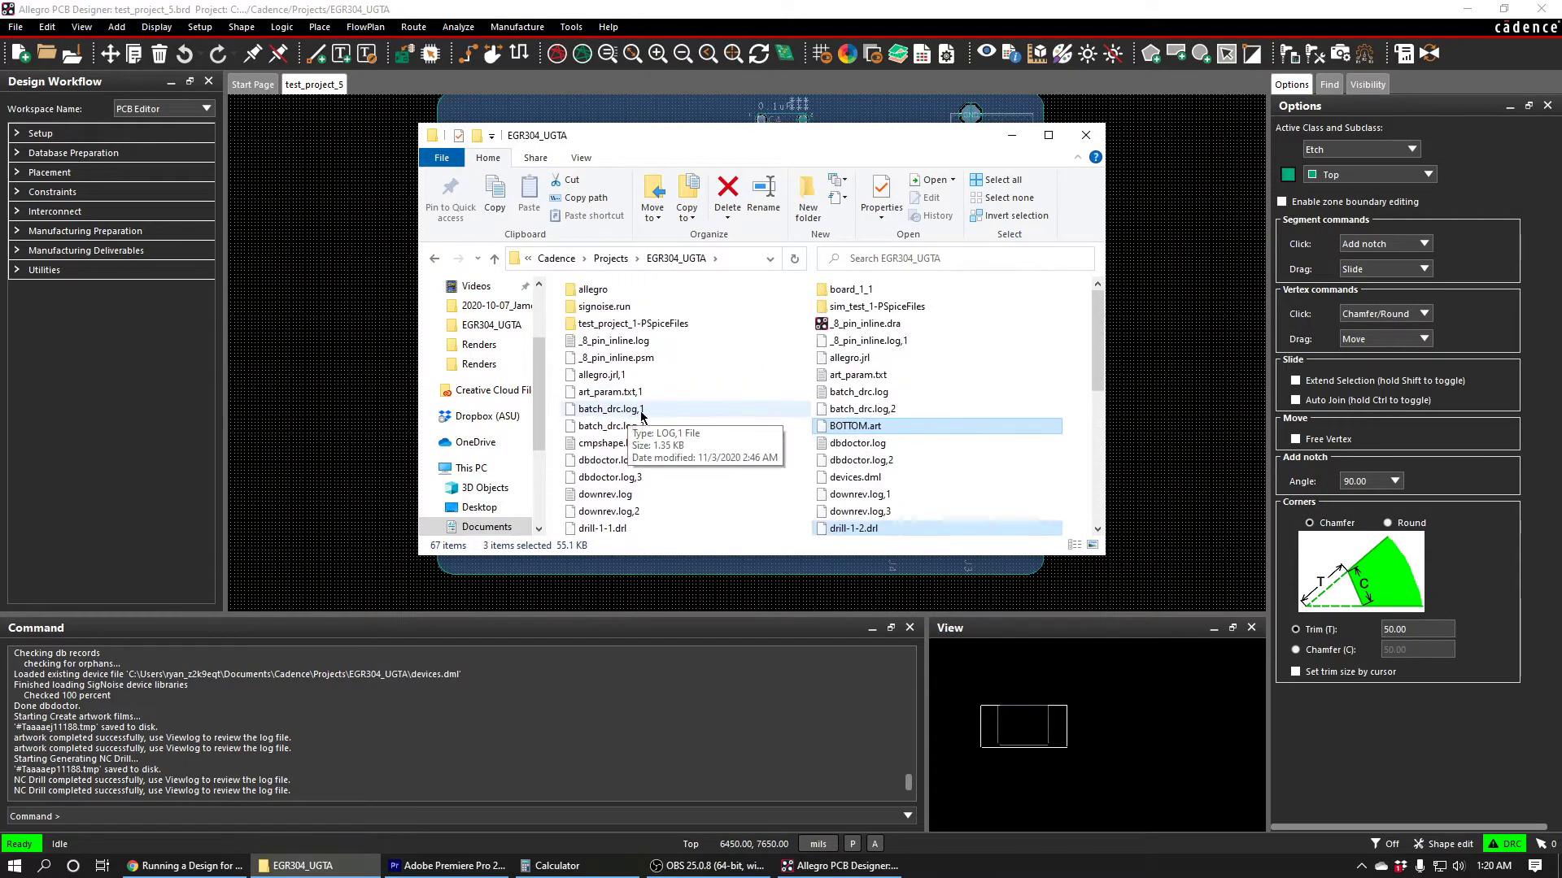
scroll(642, 440, "down", 6)
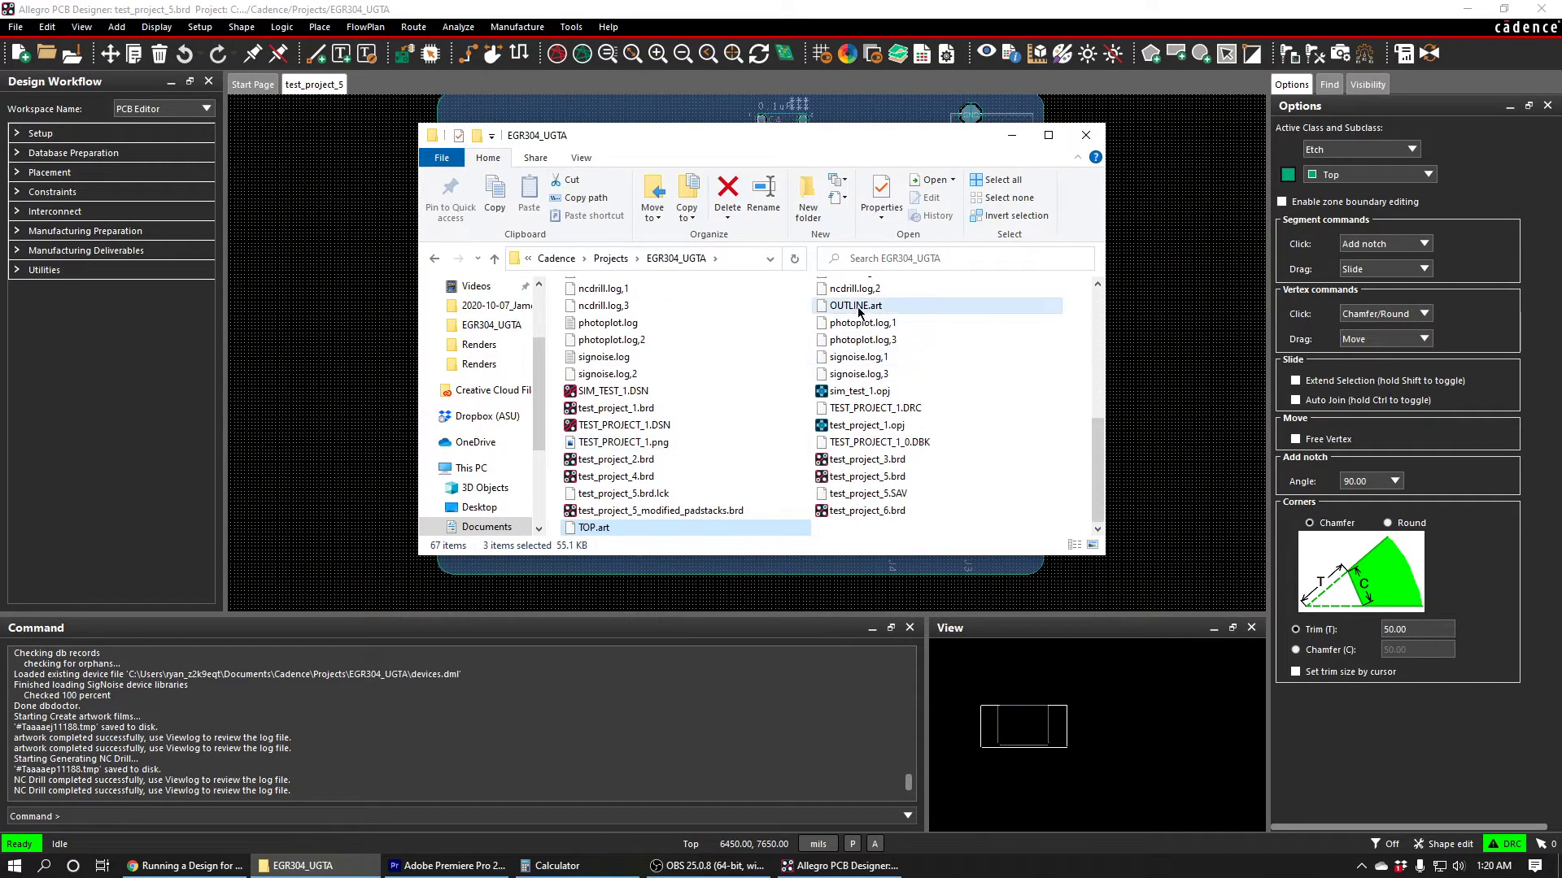
left_click(859, 311, "ctrl")
Step: Compress the selected files into a zipped folder named Gerber
right_click(853, 306)
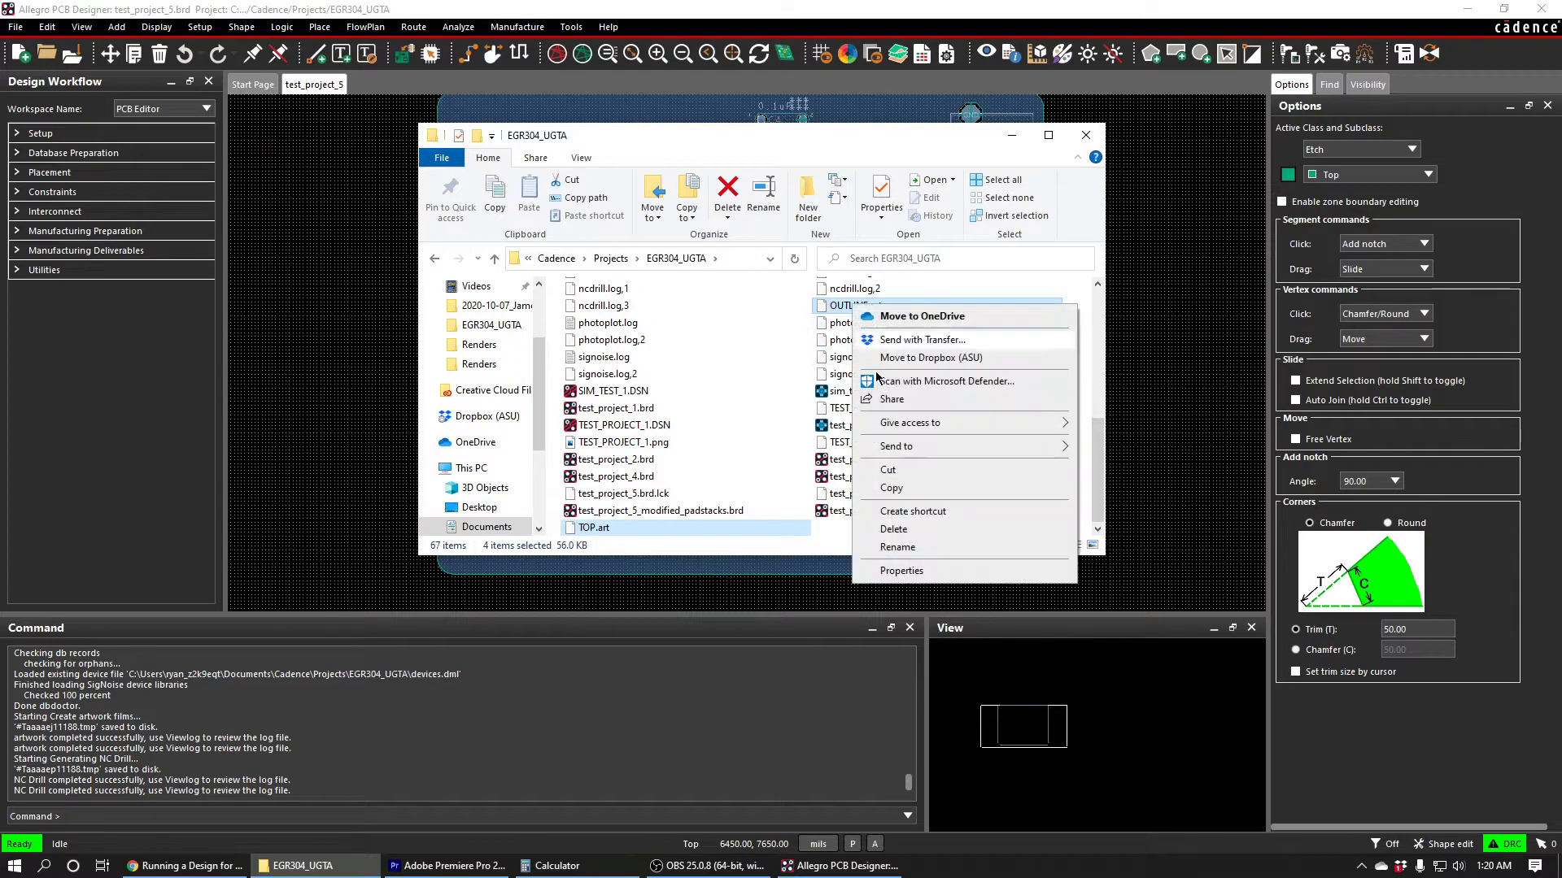
mouse_move(1017, 446)
left_click(1135, 467)
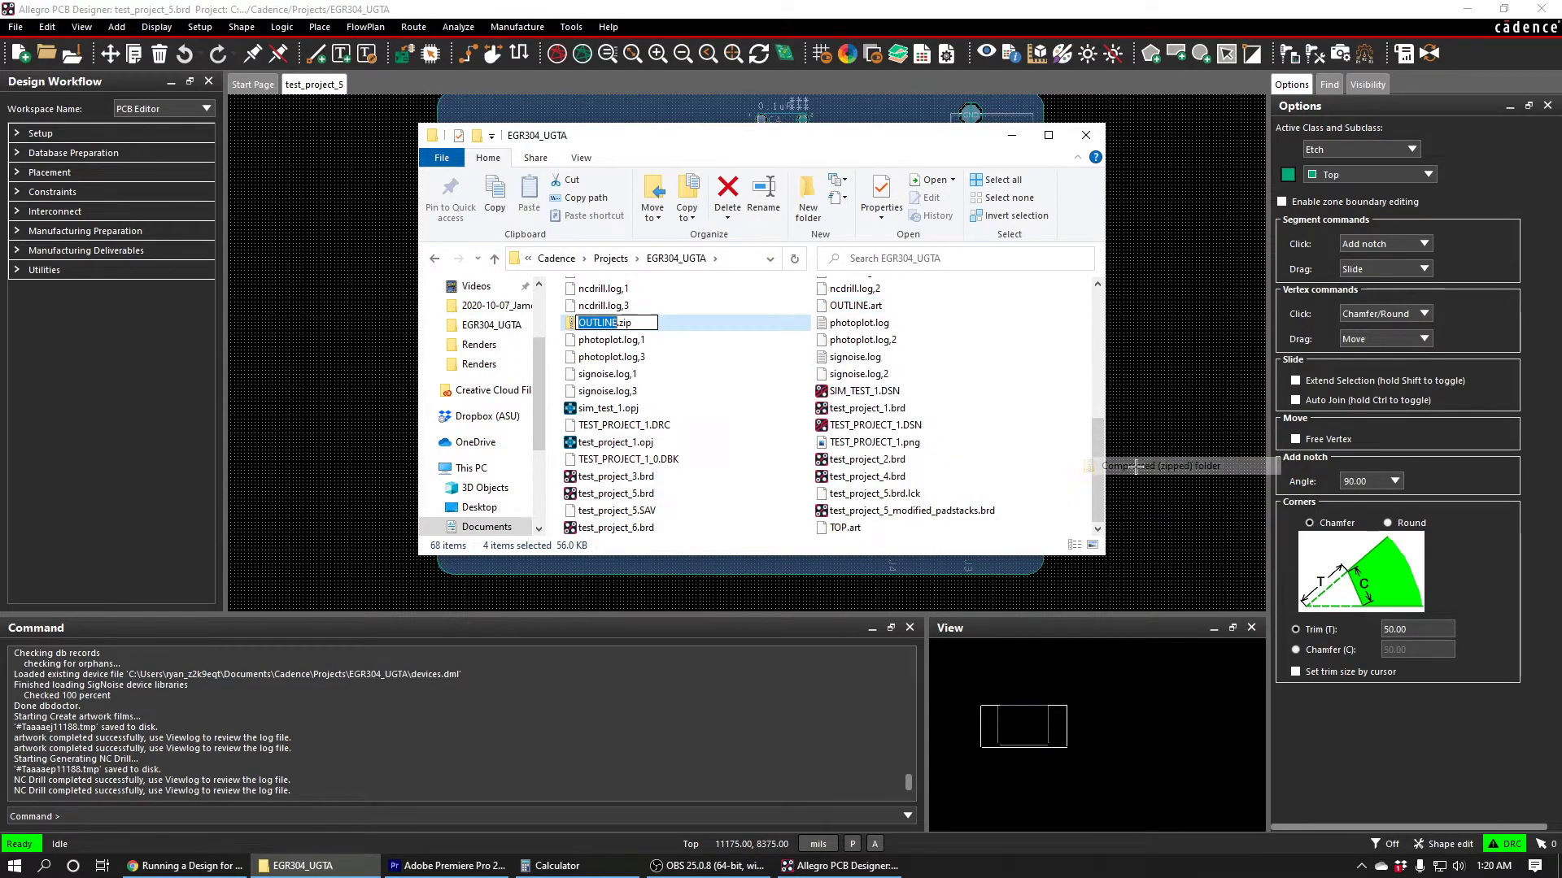
type("Gerber")
key("Return")
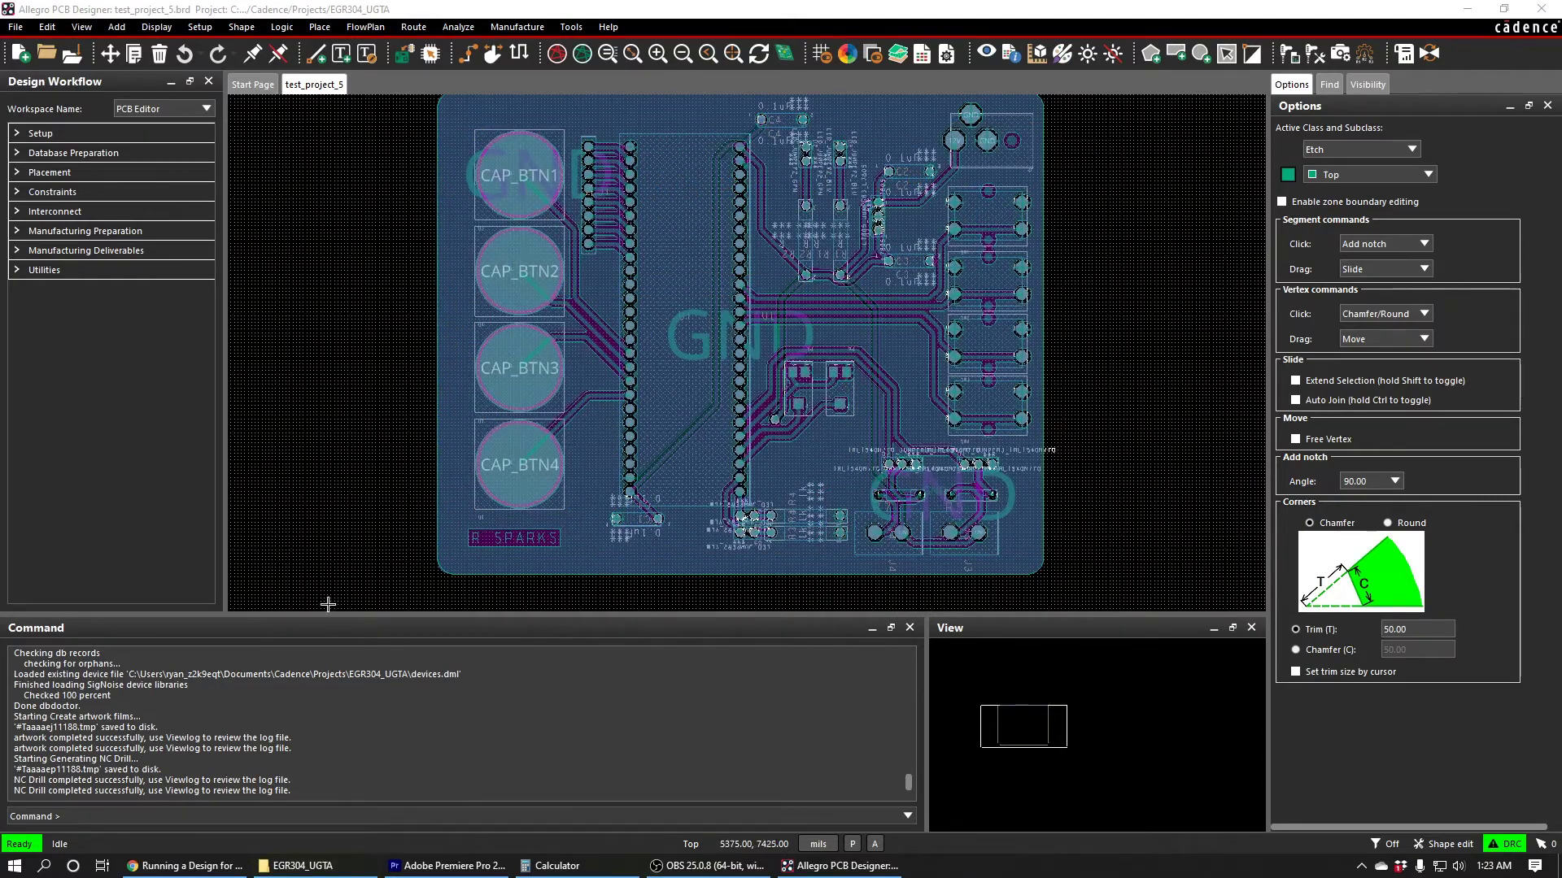
Step: Launch DFM Now! V8 from the Start menu
left_click(15, 865)
type("dfm")
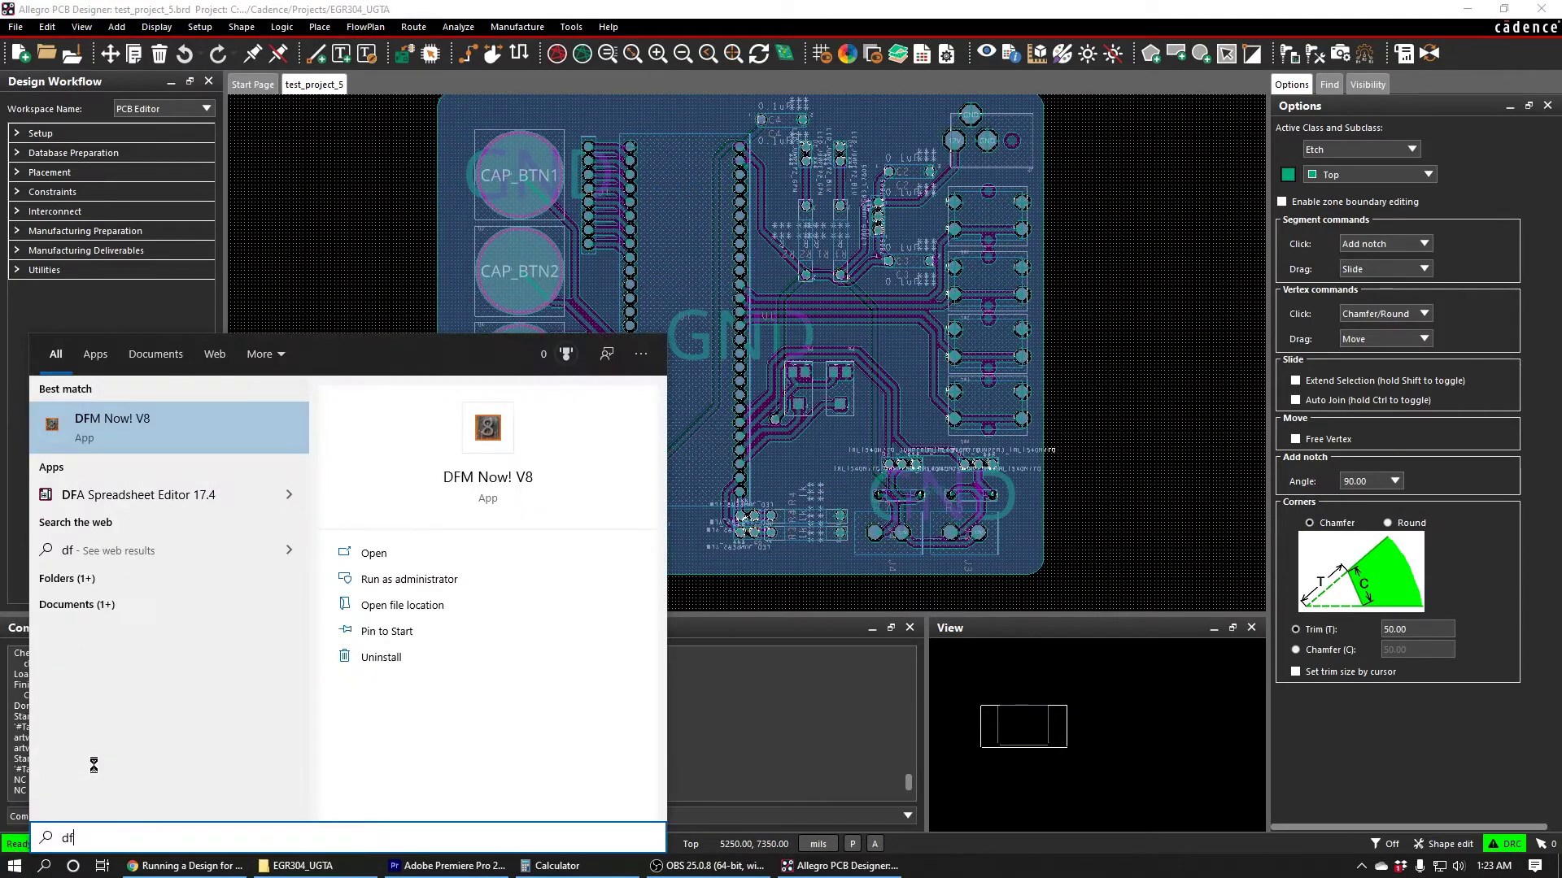
key("Return")
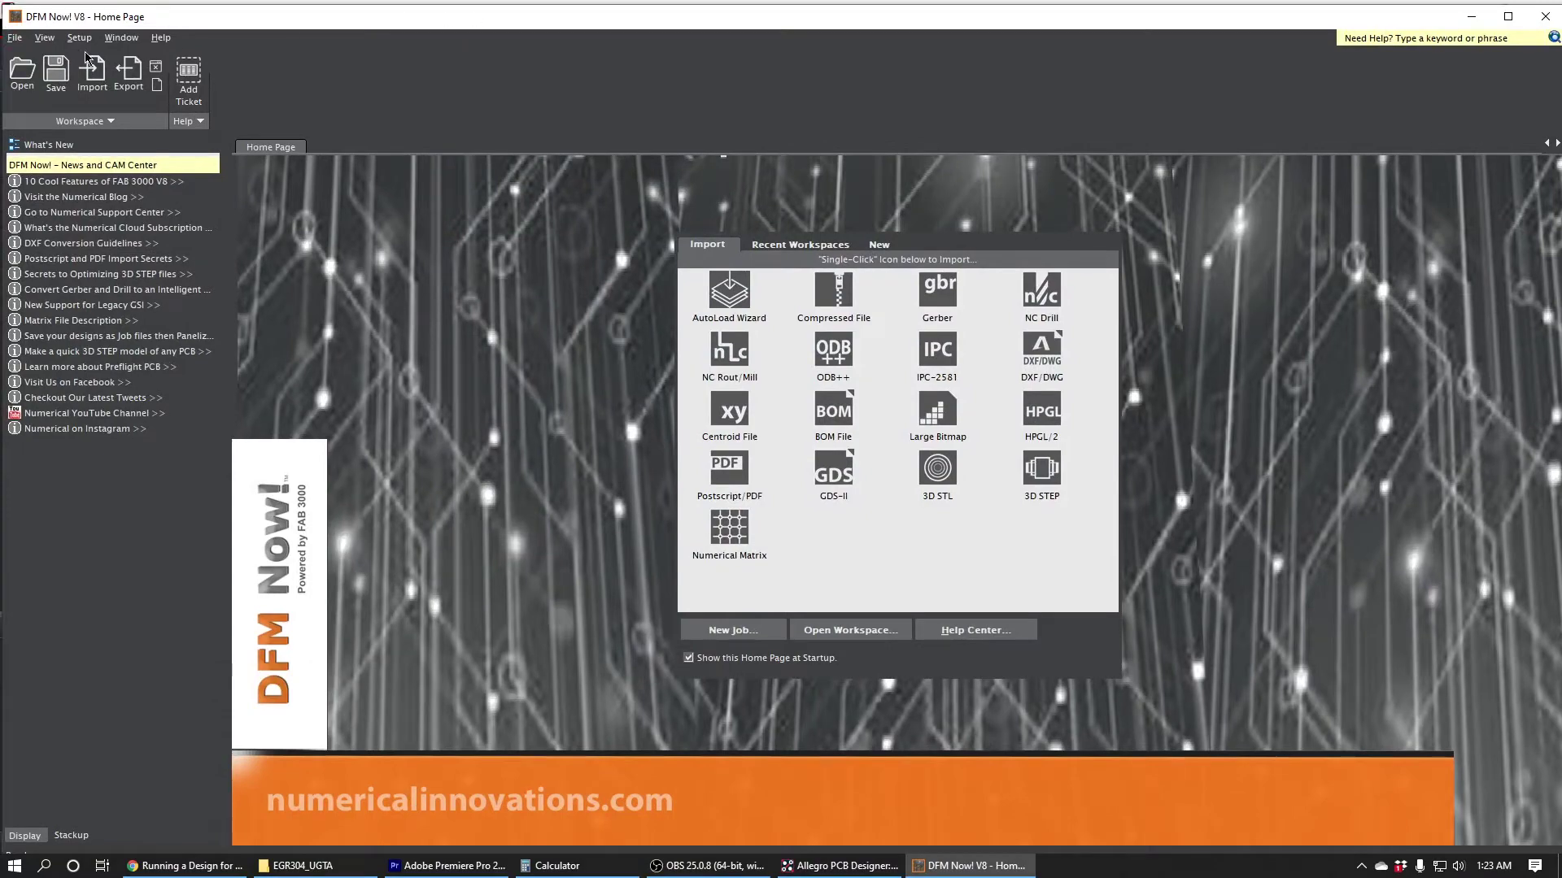
Step: Open the Gerber zip from Documents\Cadence\Projects\EGR304_UGTA as a compressed file
left_click(15, 38)
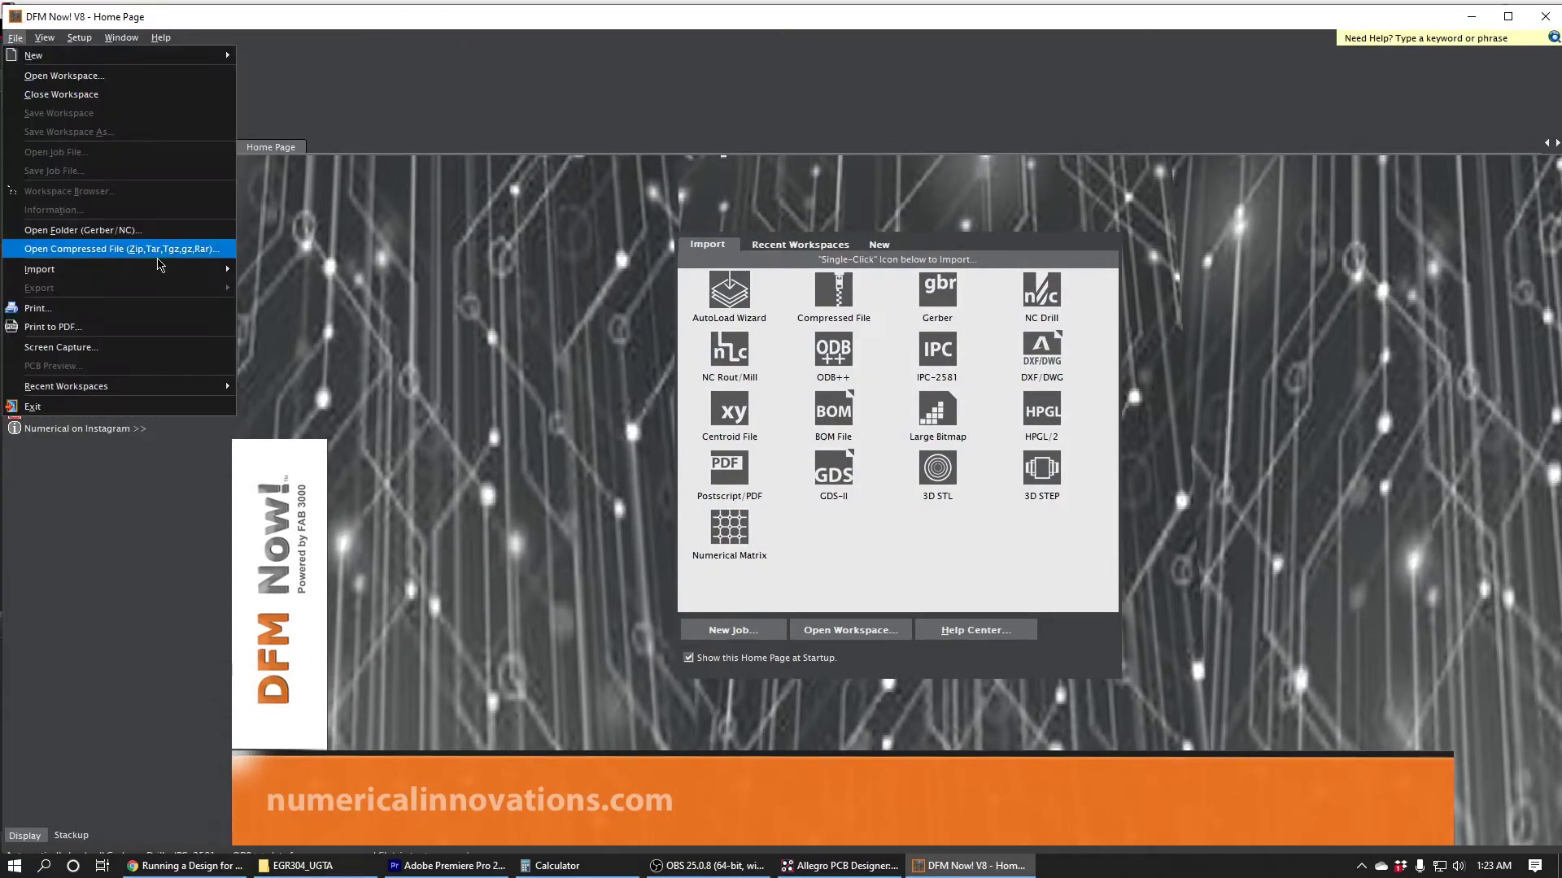
mouse_move(163, 271)
left_click(309, 300)
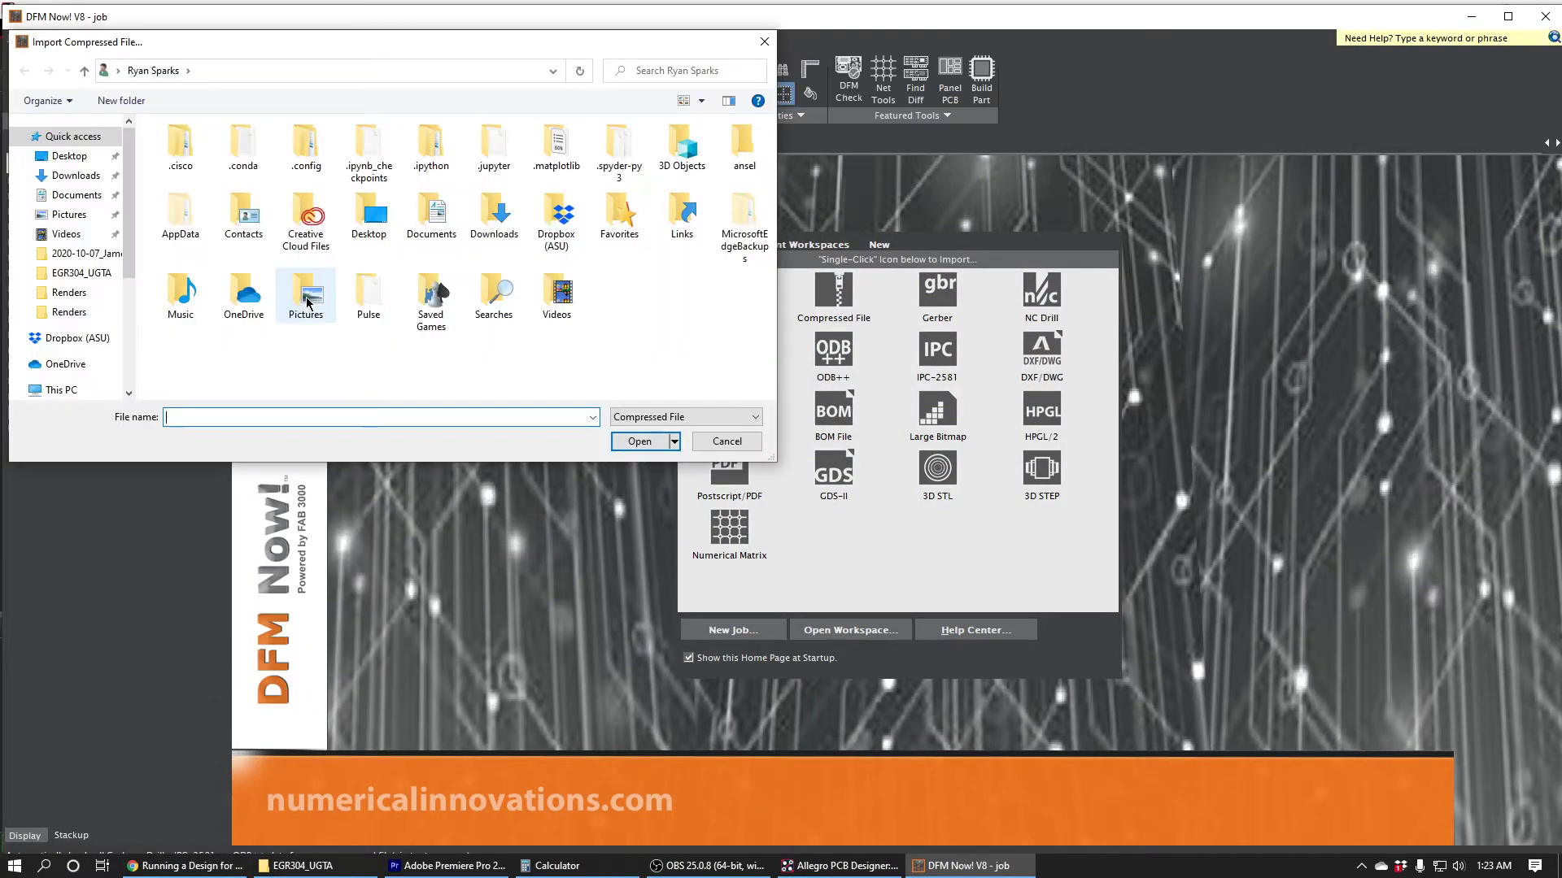
left_click(75, 195)
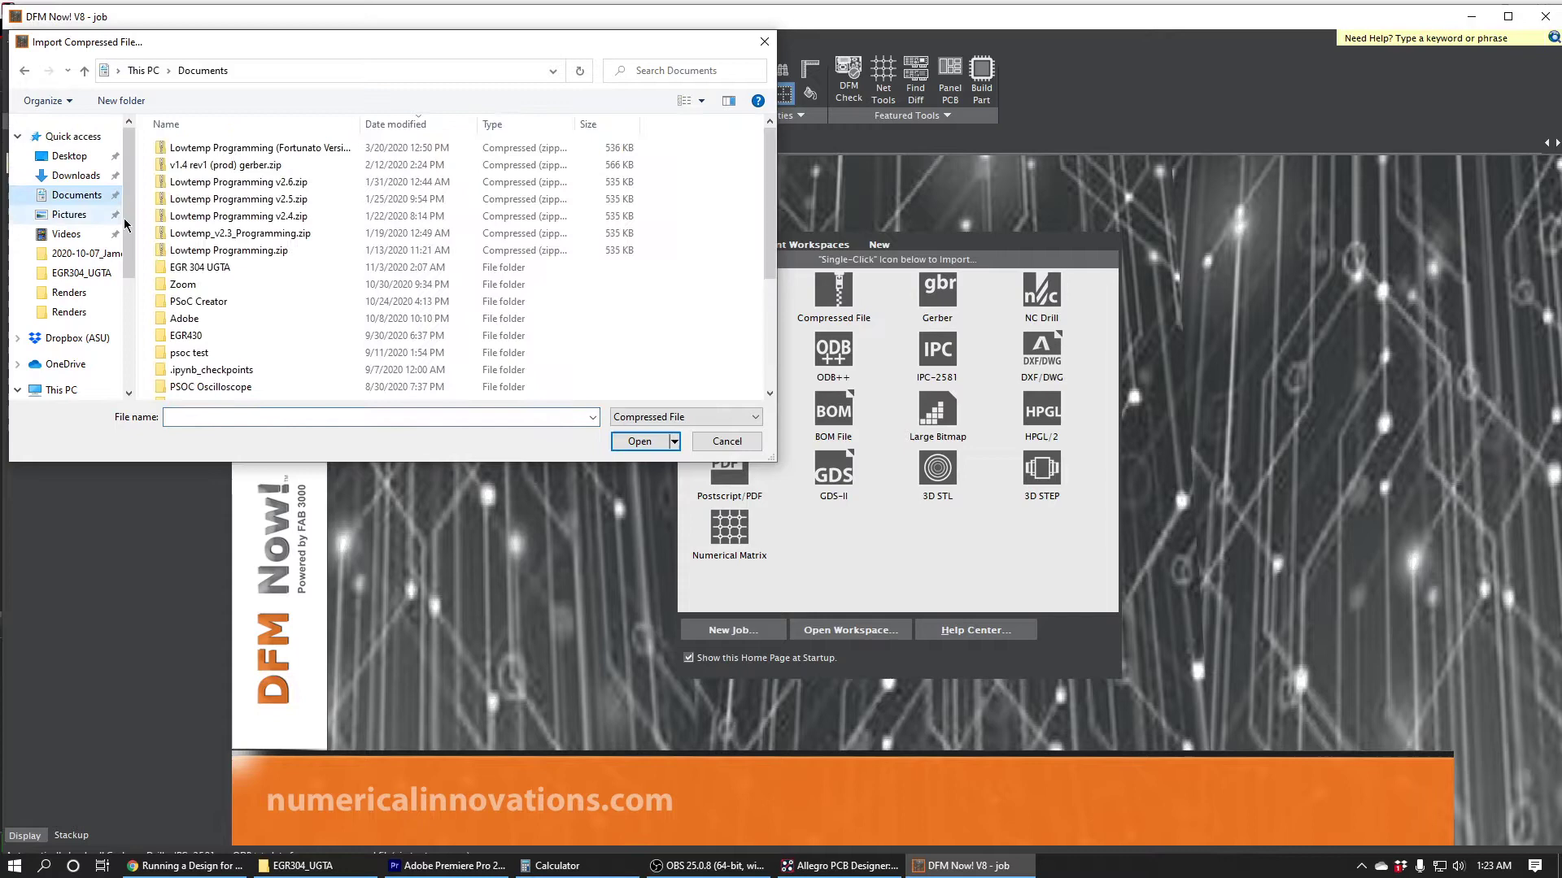
scroll(203, 342, "down", 3)
double_click(188, 326)
double_click(199, 183)
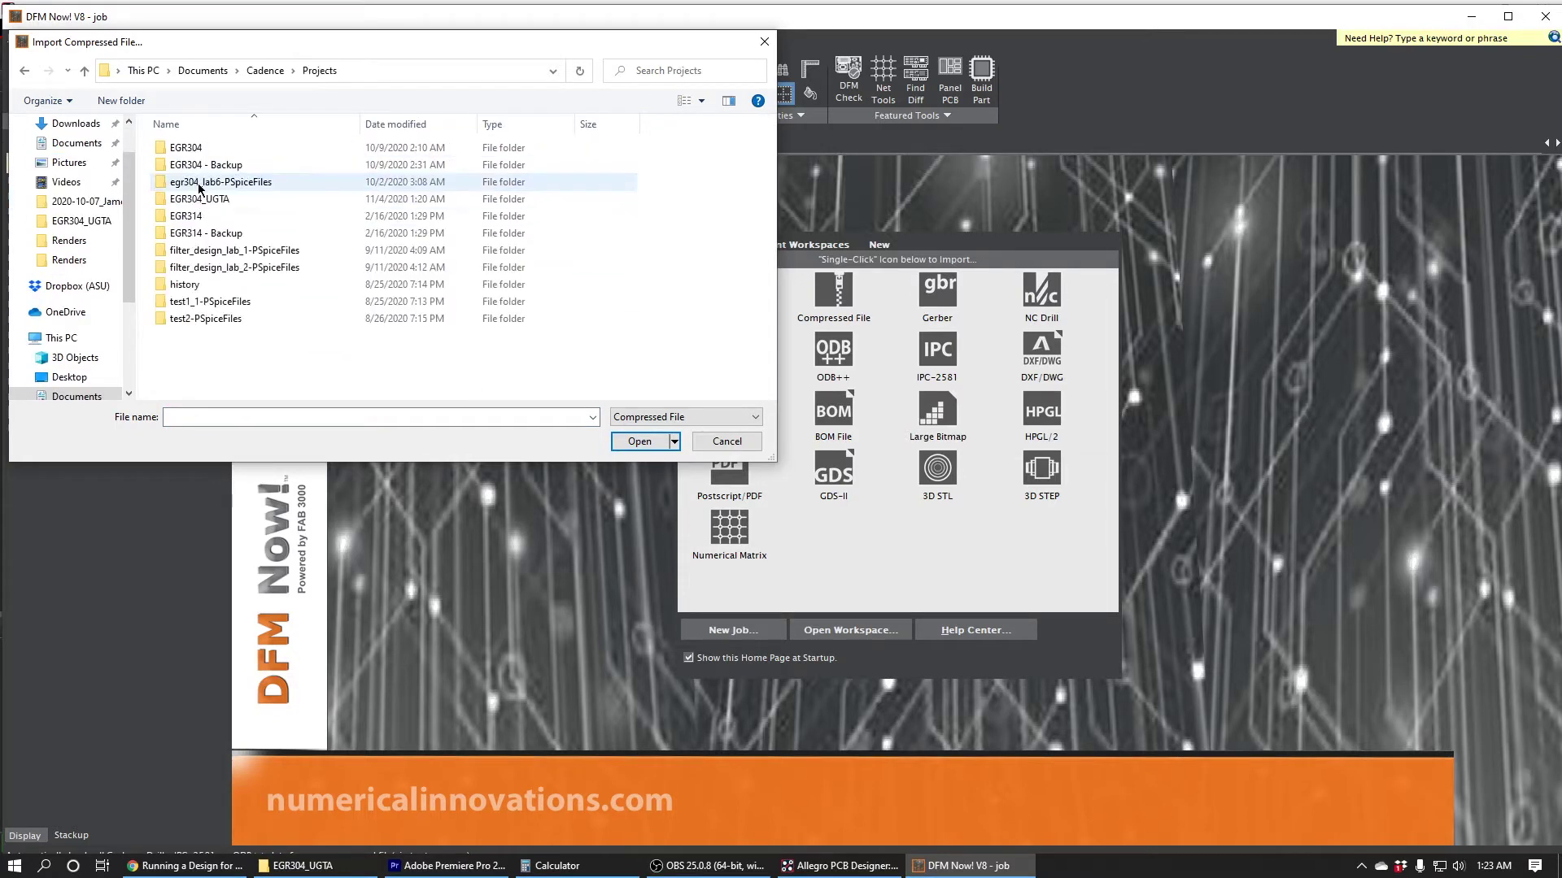
double_click(199, 198)
double_click(203, 233)
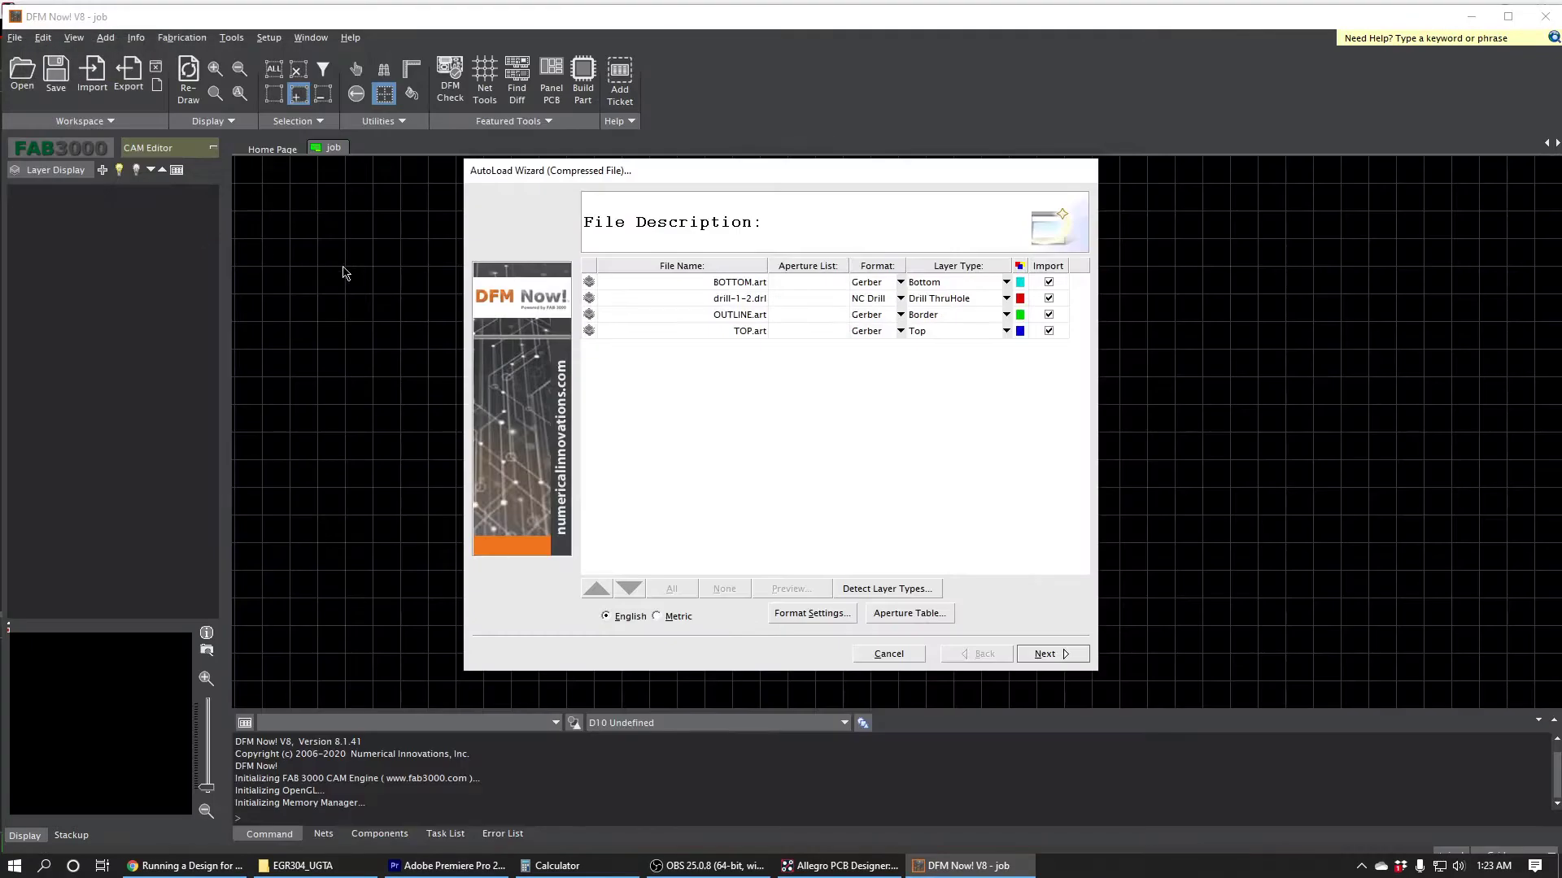
Step: Finish the AutoLoad import, then toggle the BOTTOM.art layer off and back on
left_click(1049, 657)
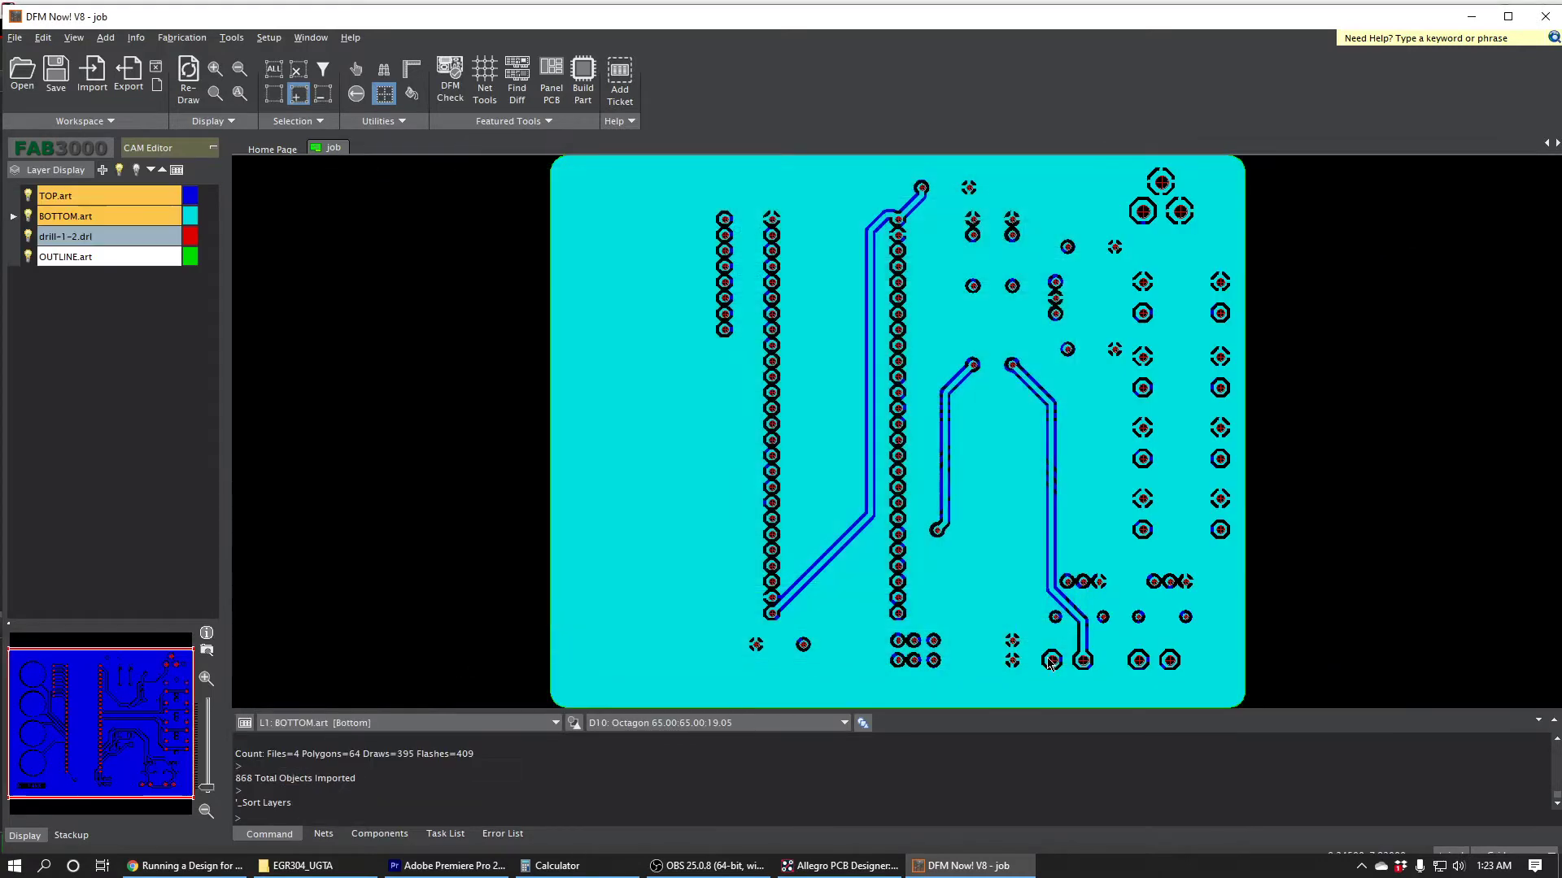
left_click(27, 216)
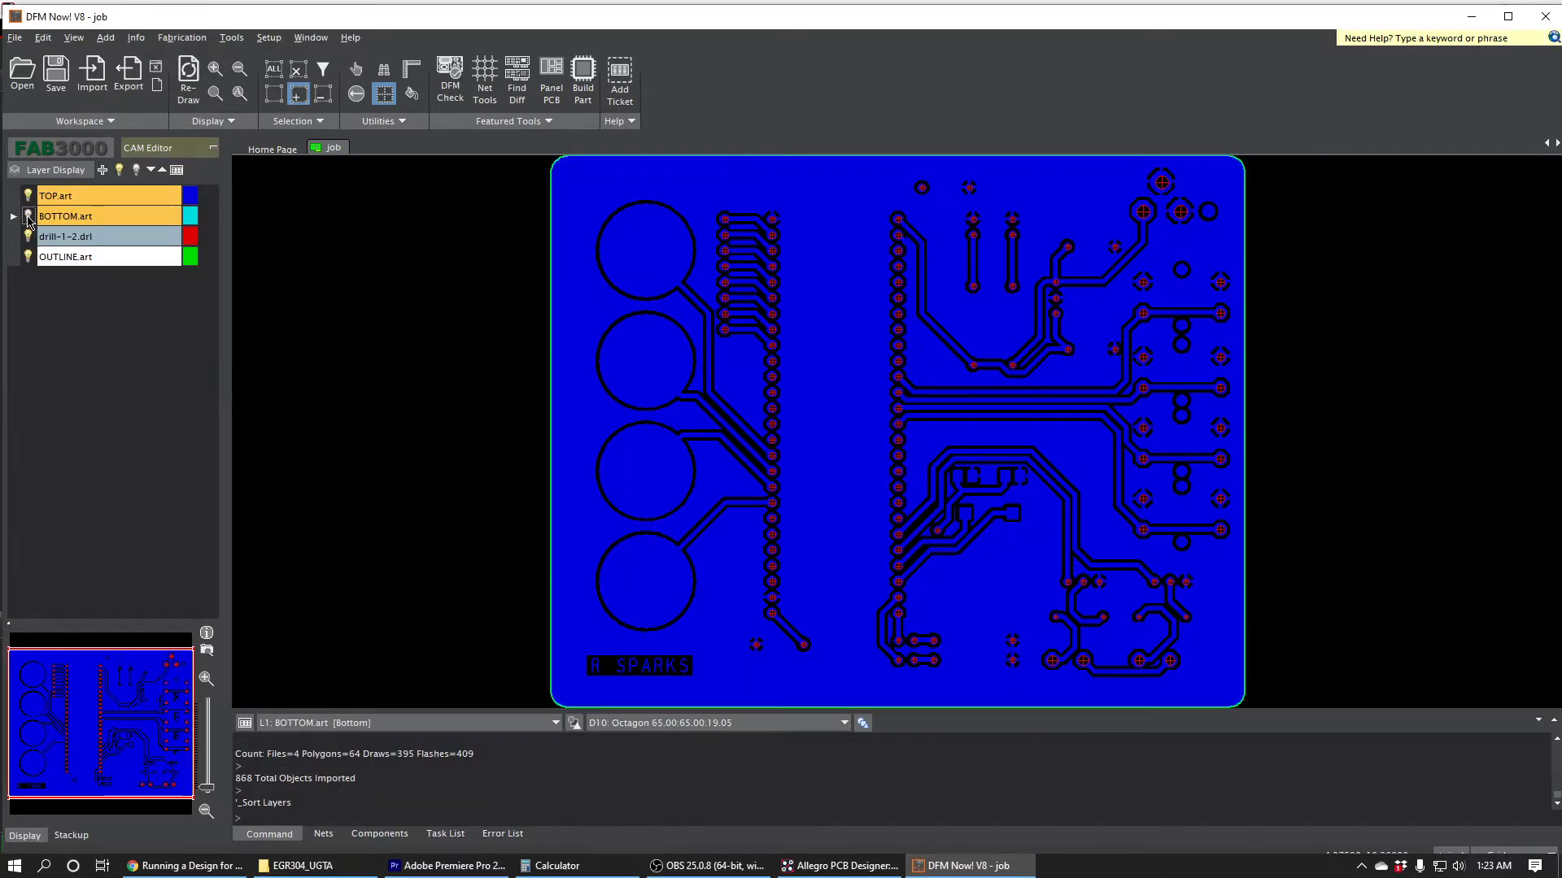
left_click(28, 216)
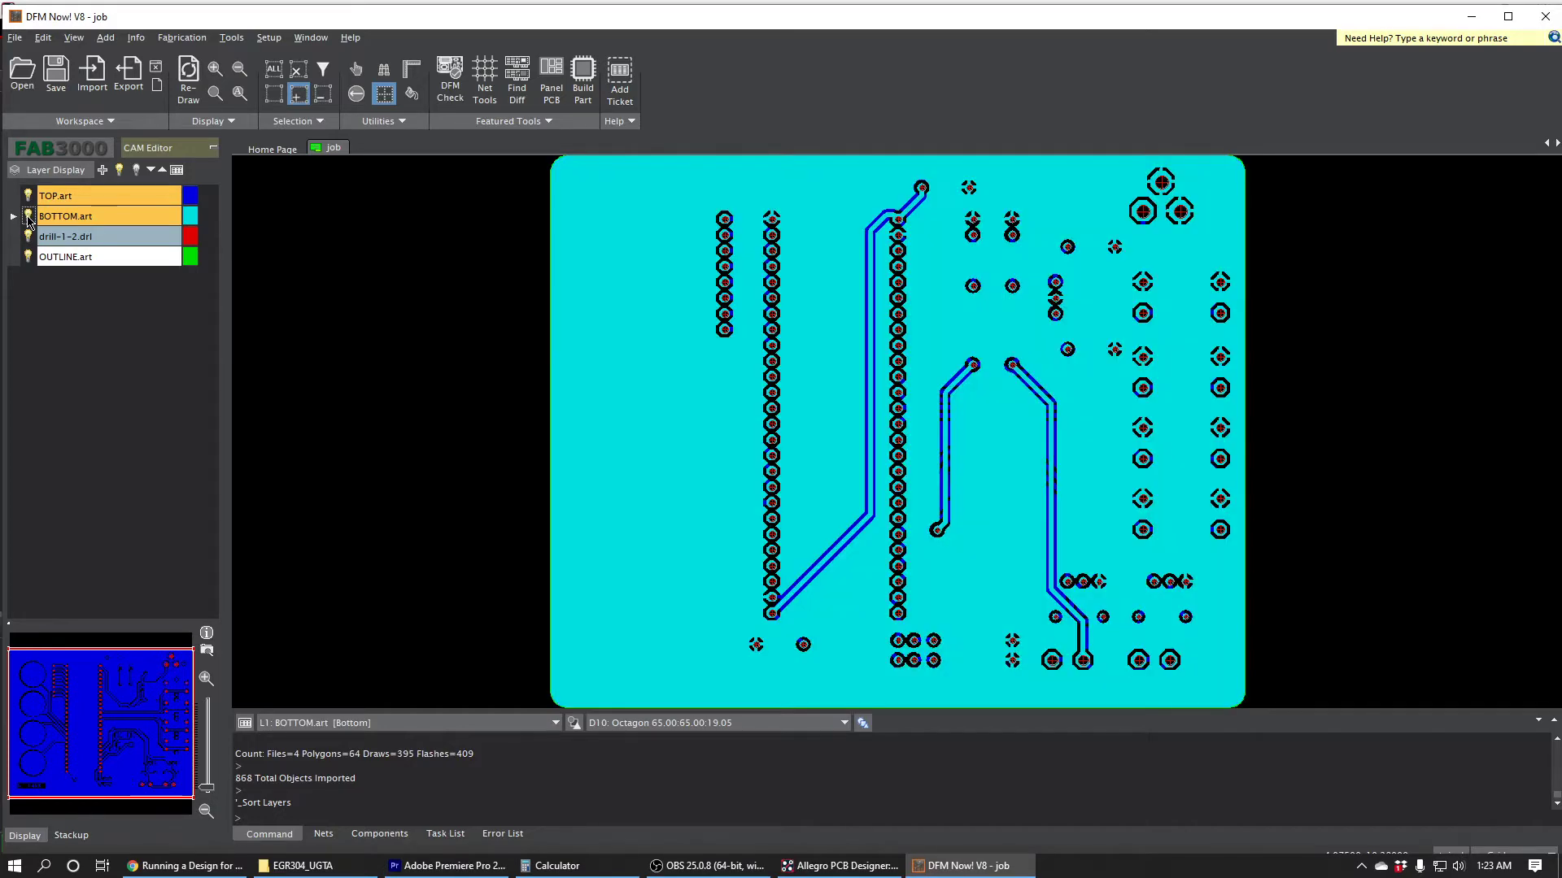
left_click(440, 70)
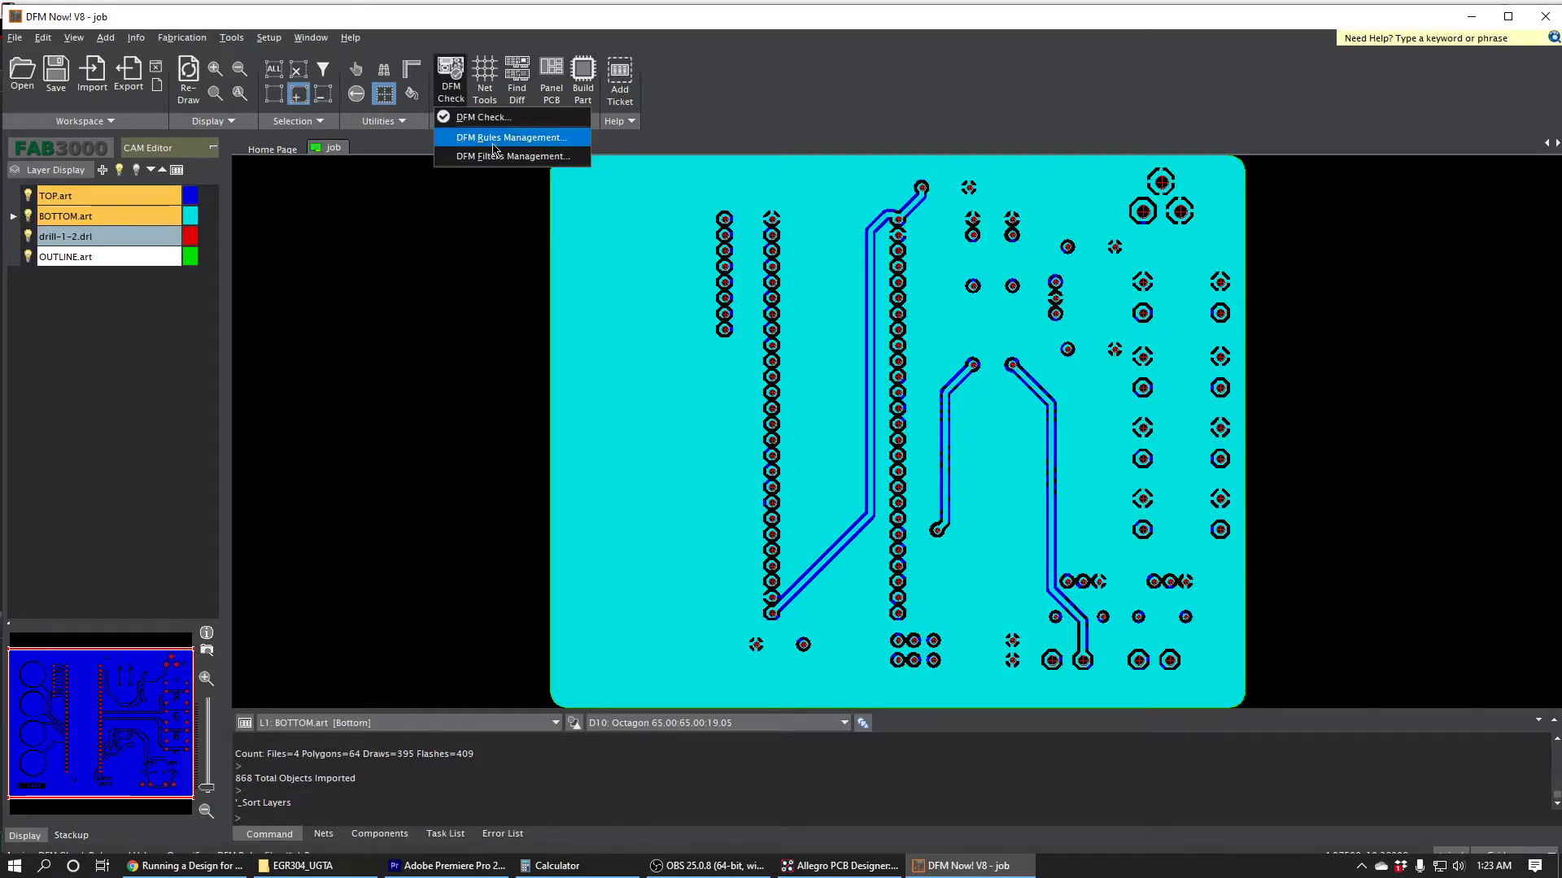
left_click(493, 137)
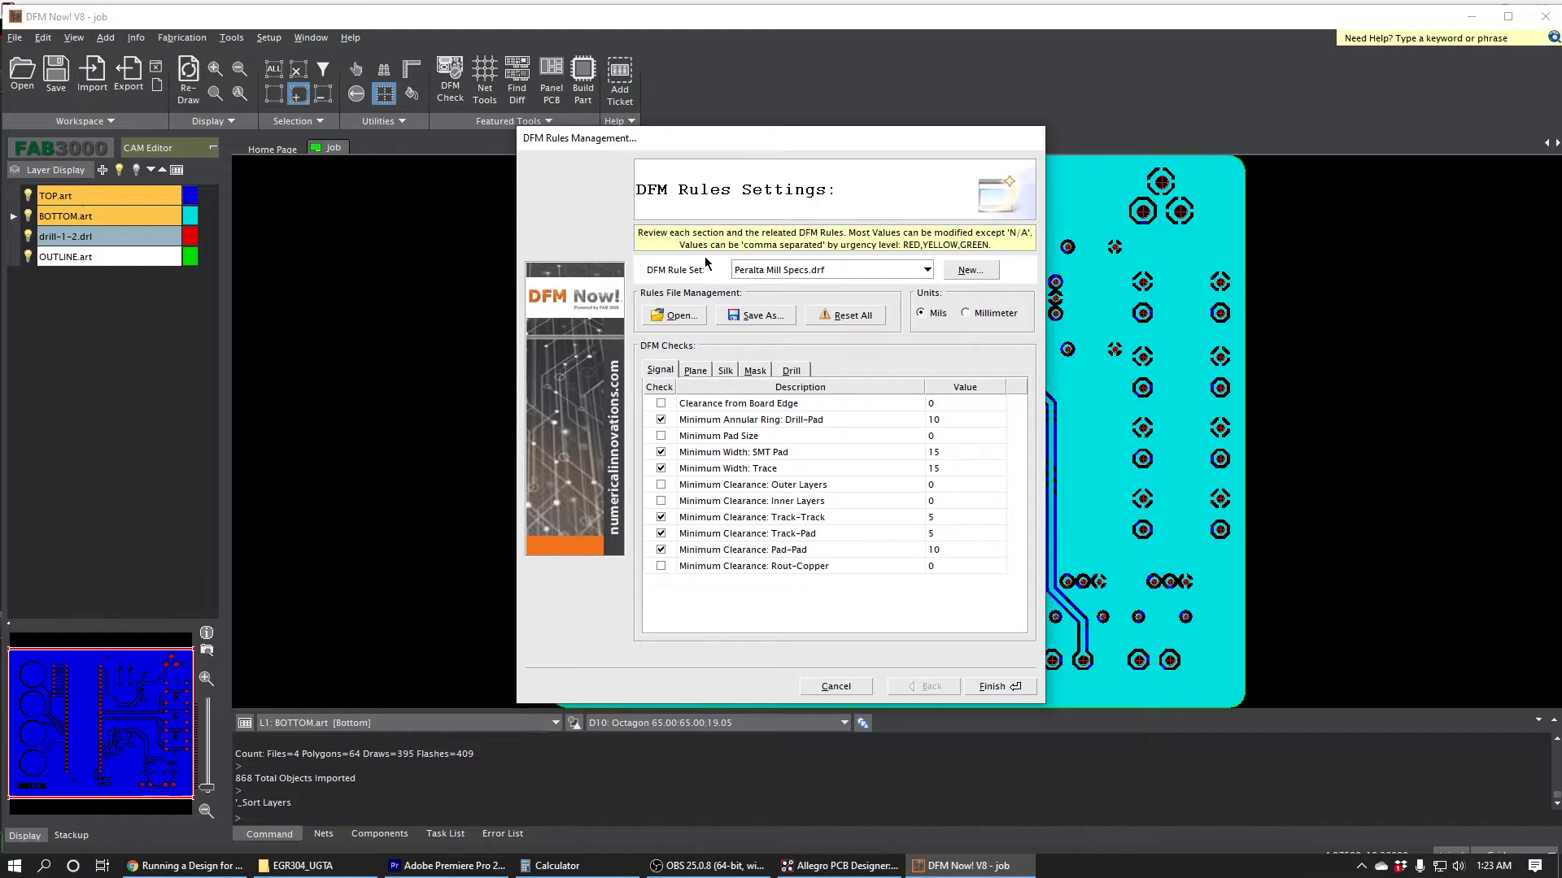
left_click(736, 269)
left_click(820, 273)
left_click(695, 371)
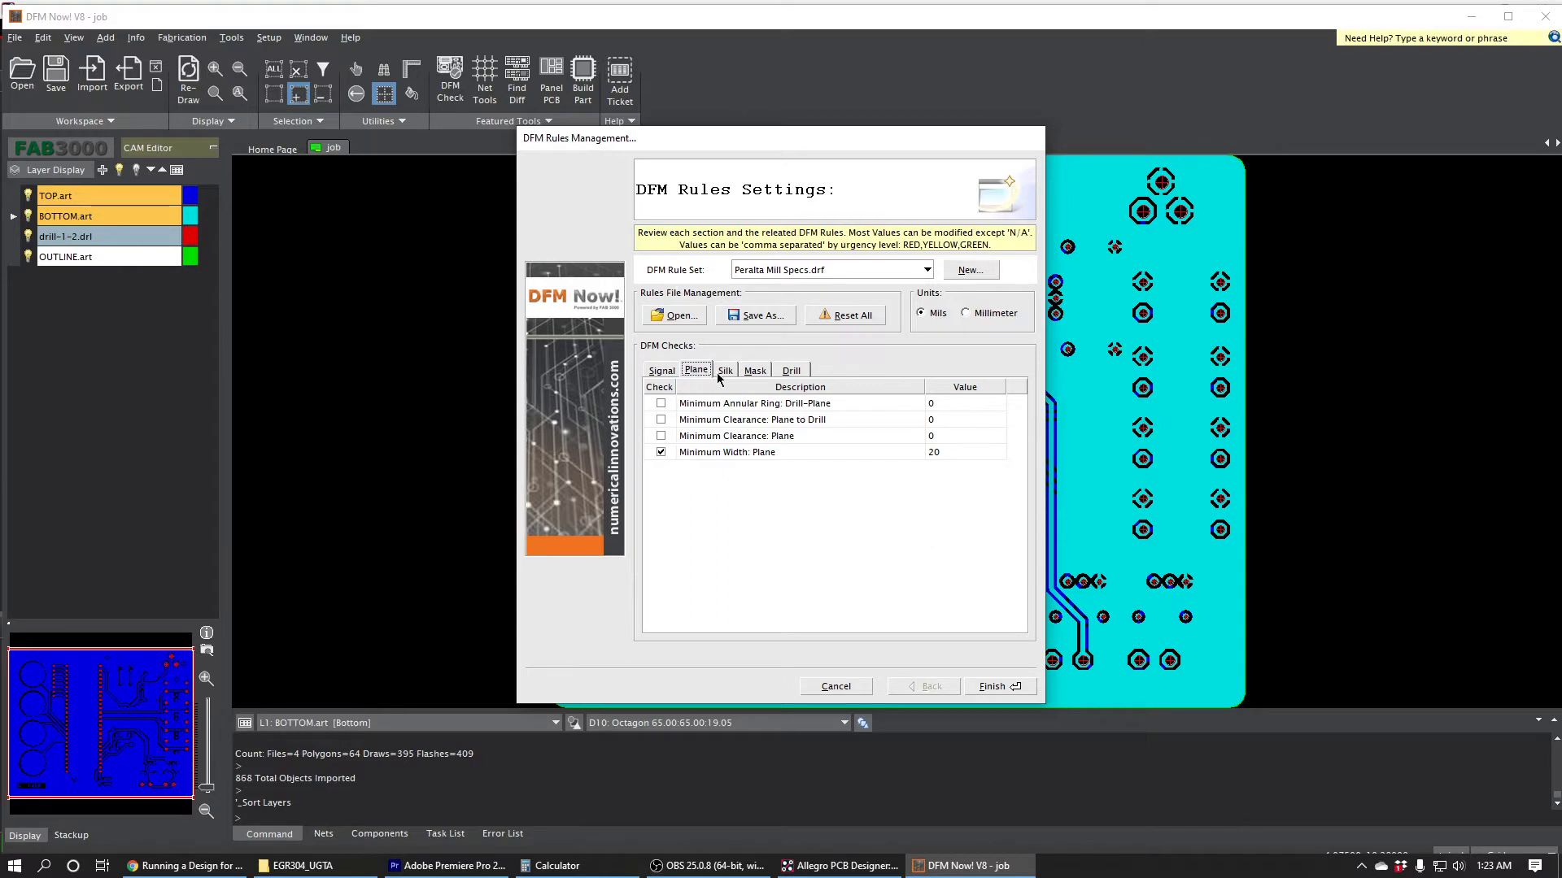
left_click(724, 372)
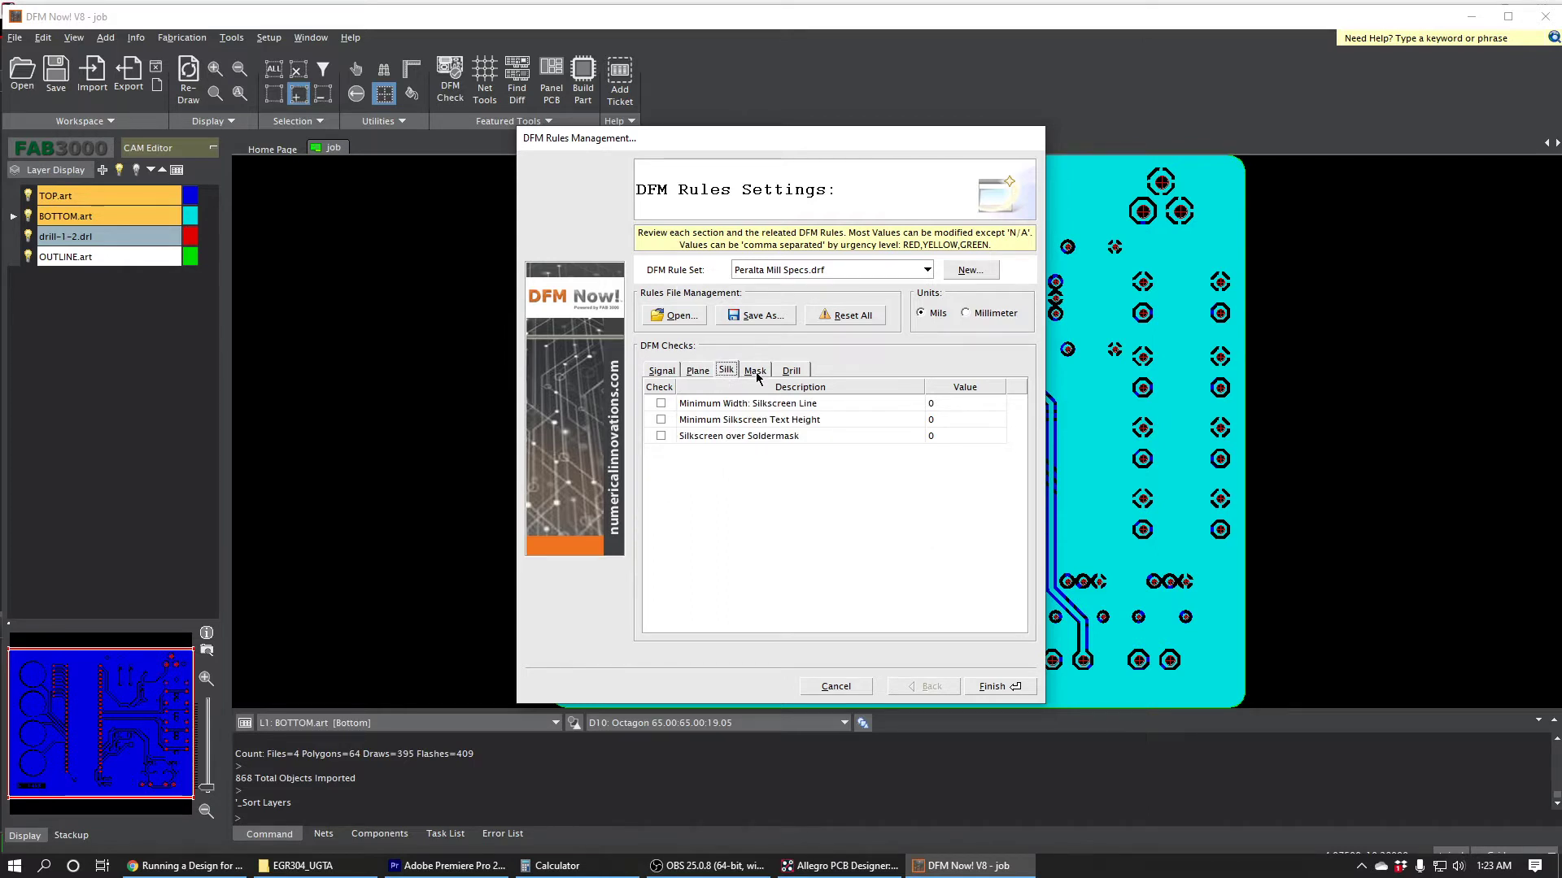
left_click(756, 375)
left_click(790, 373)
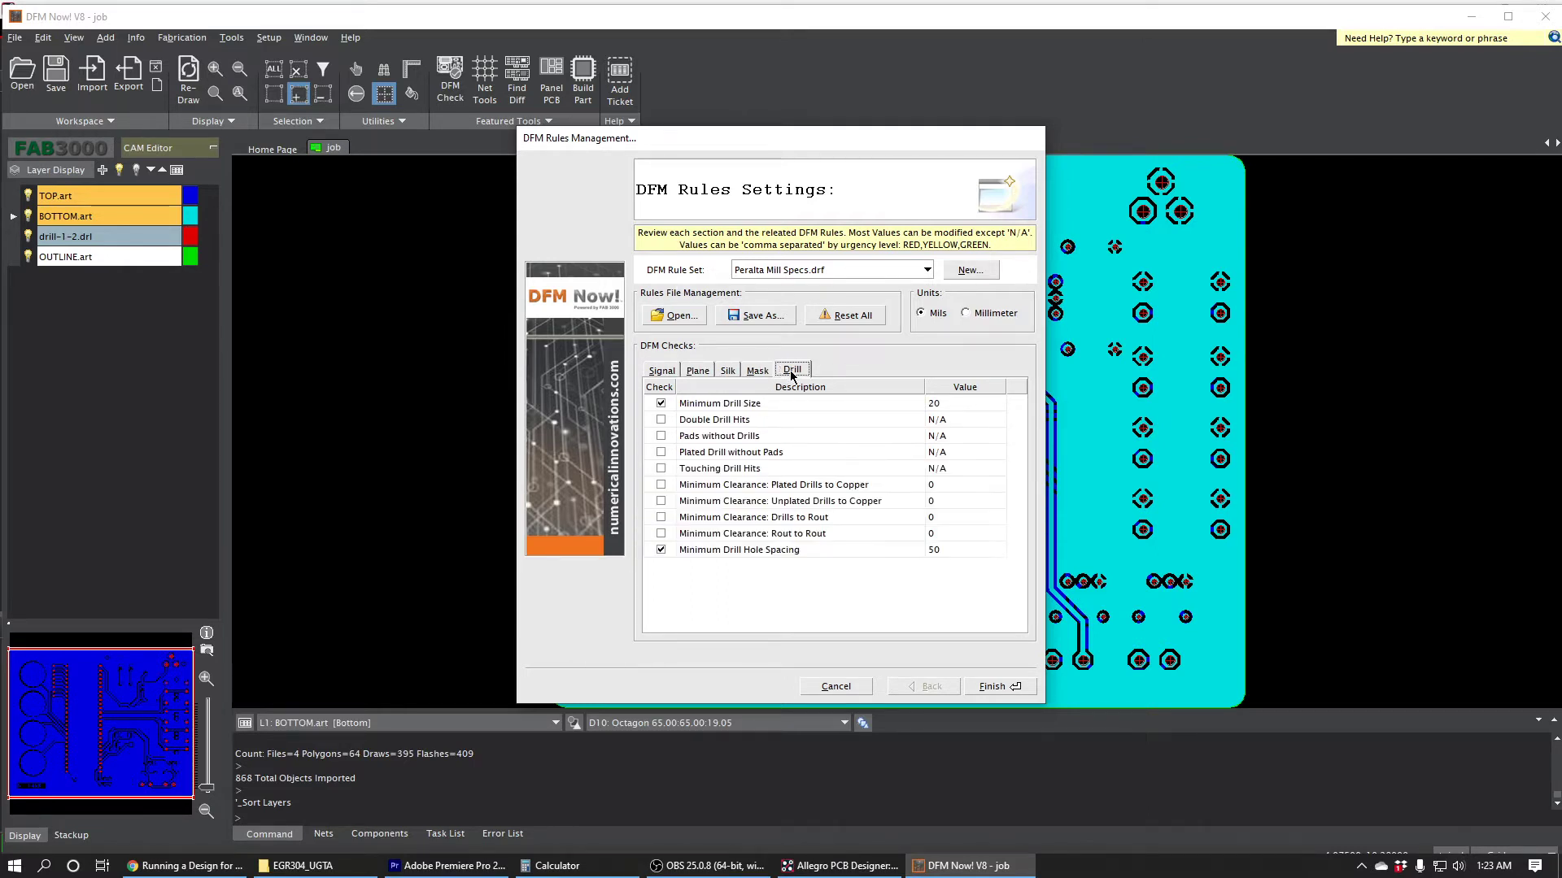
left_click(665, 374)
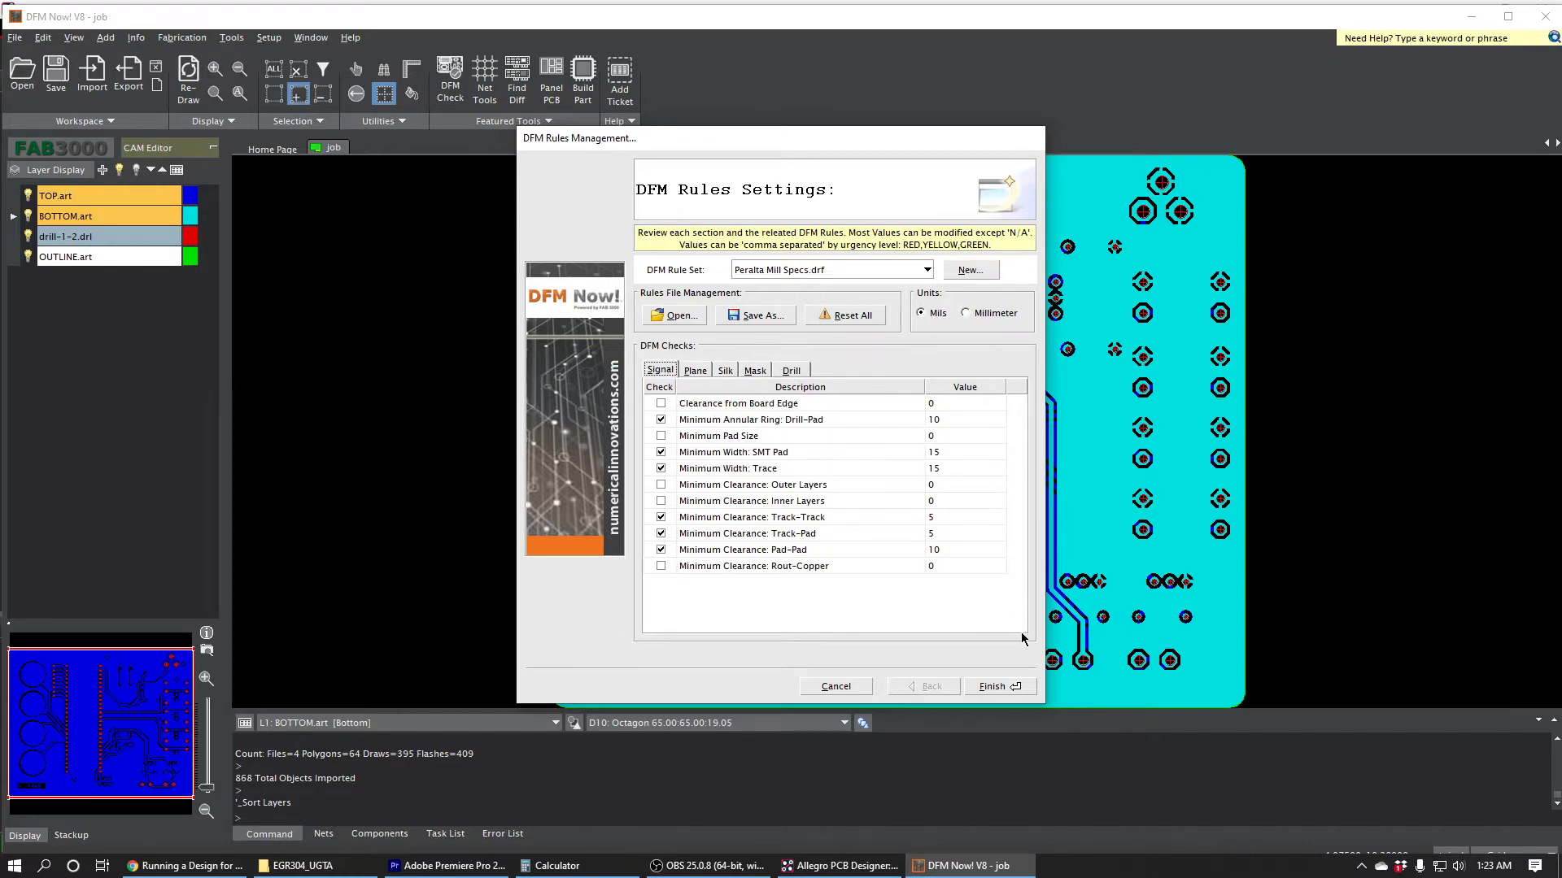
left_click(992, 688)
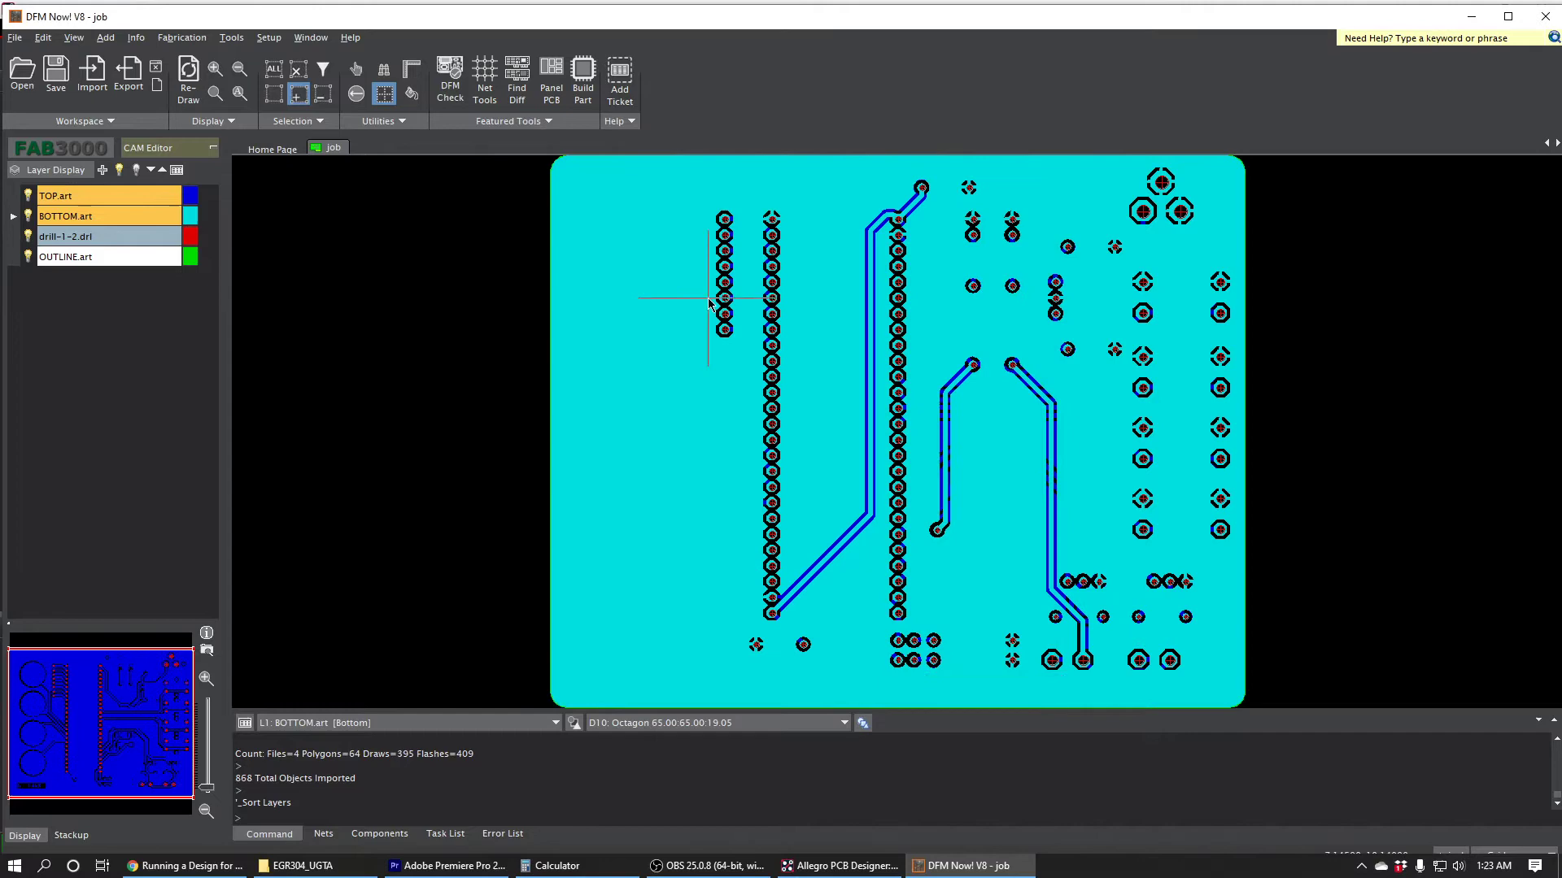
Step: Run the DFM check and inspect the 8 critical Minimum Annular Ring violations
left_click(452, 88)
left_click(468, 117)
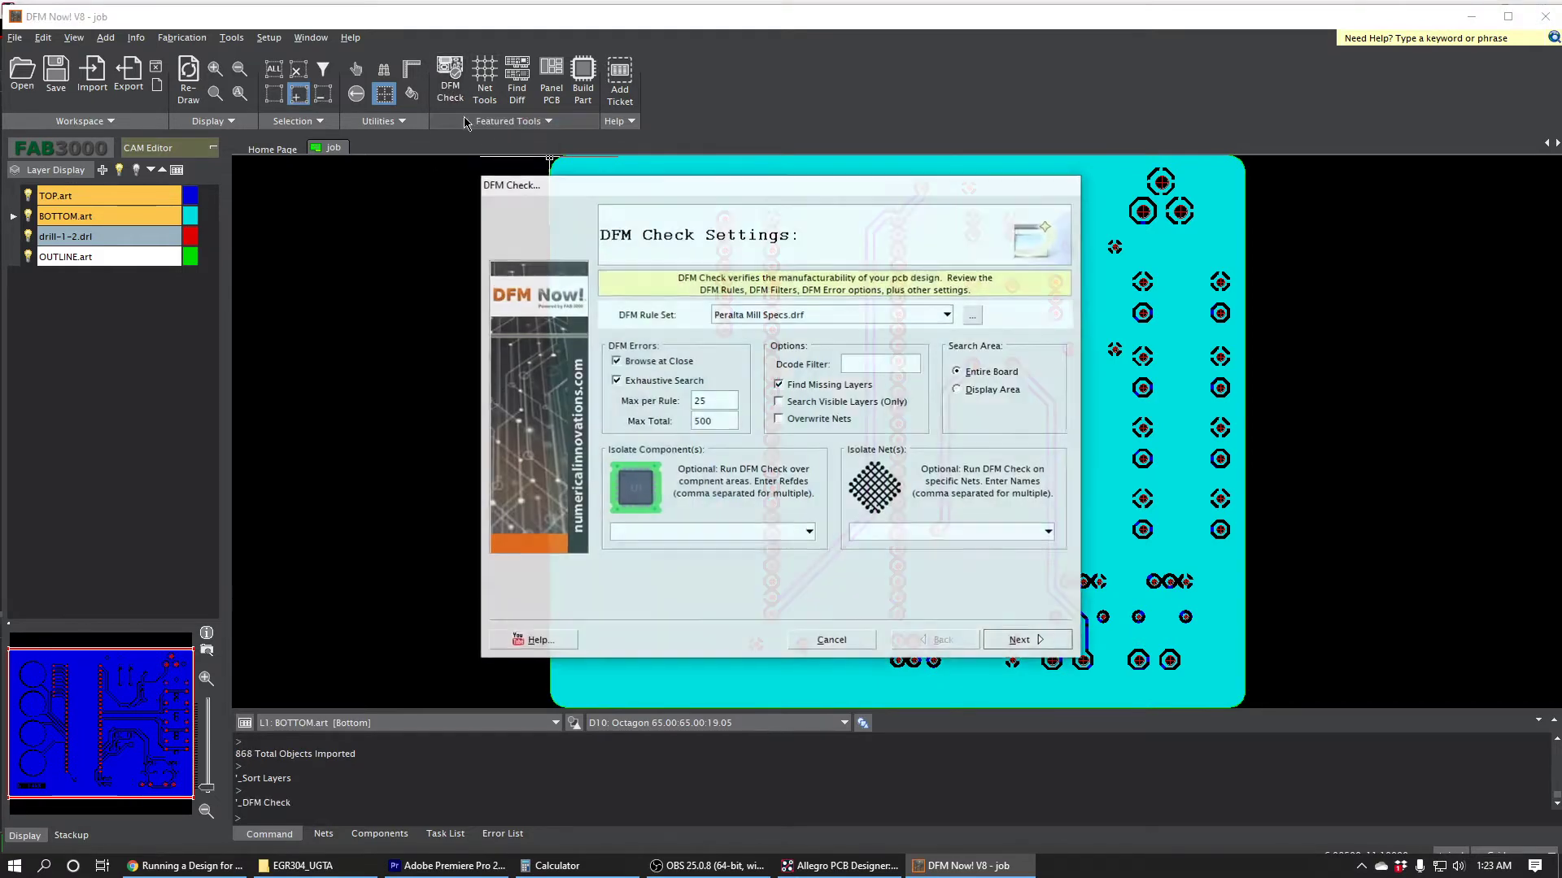
left_click(1028, 640)
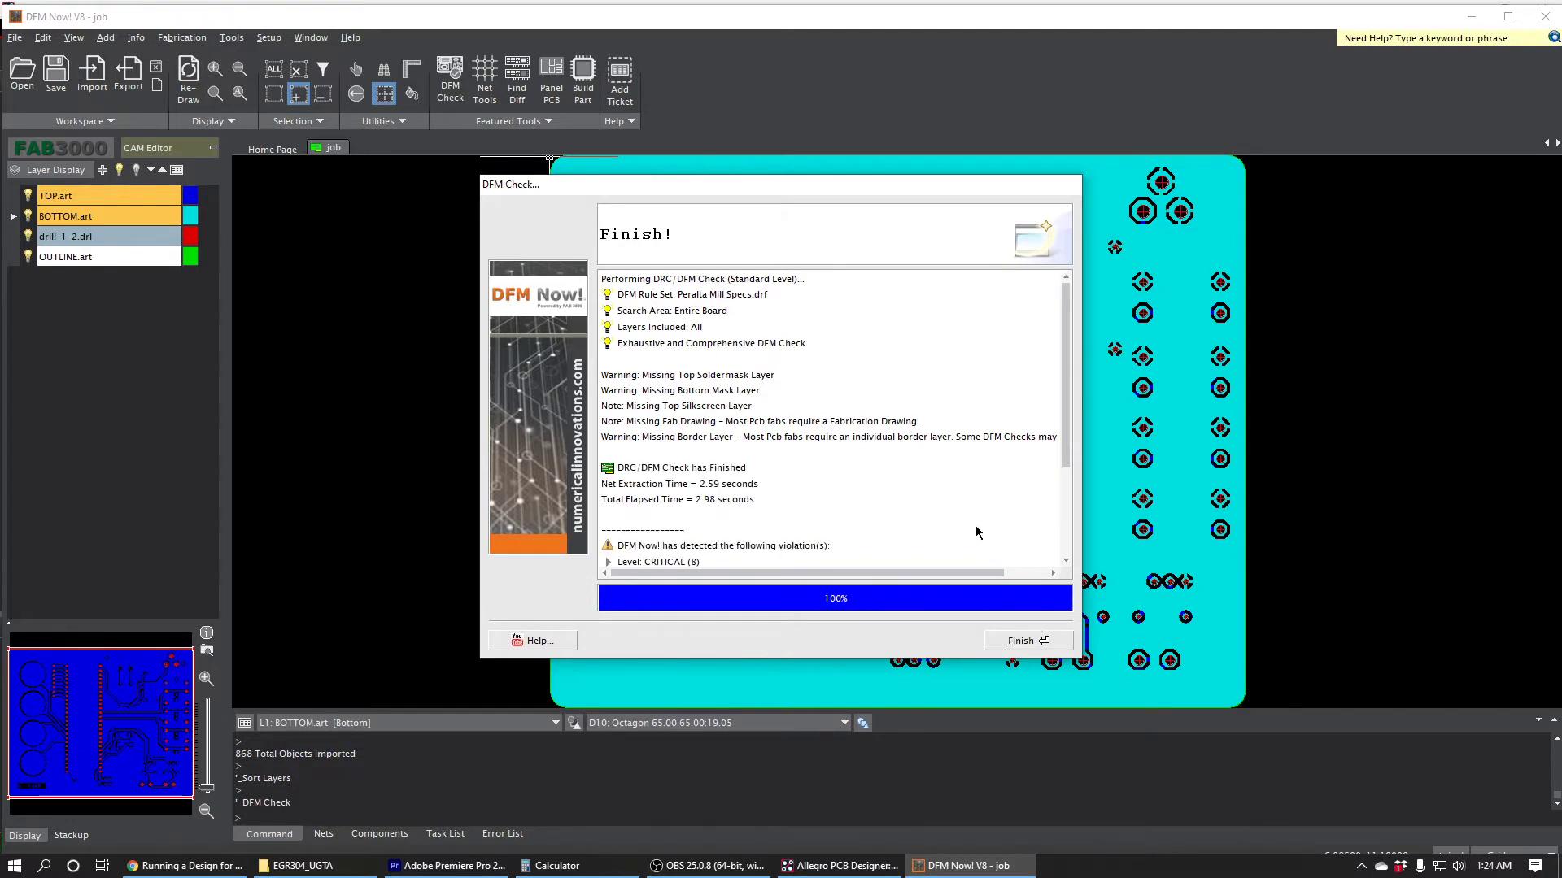
scroll(977, 533, "down", 2)
scroll(977, 531, "down", 1)
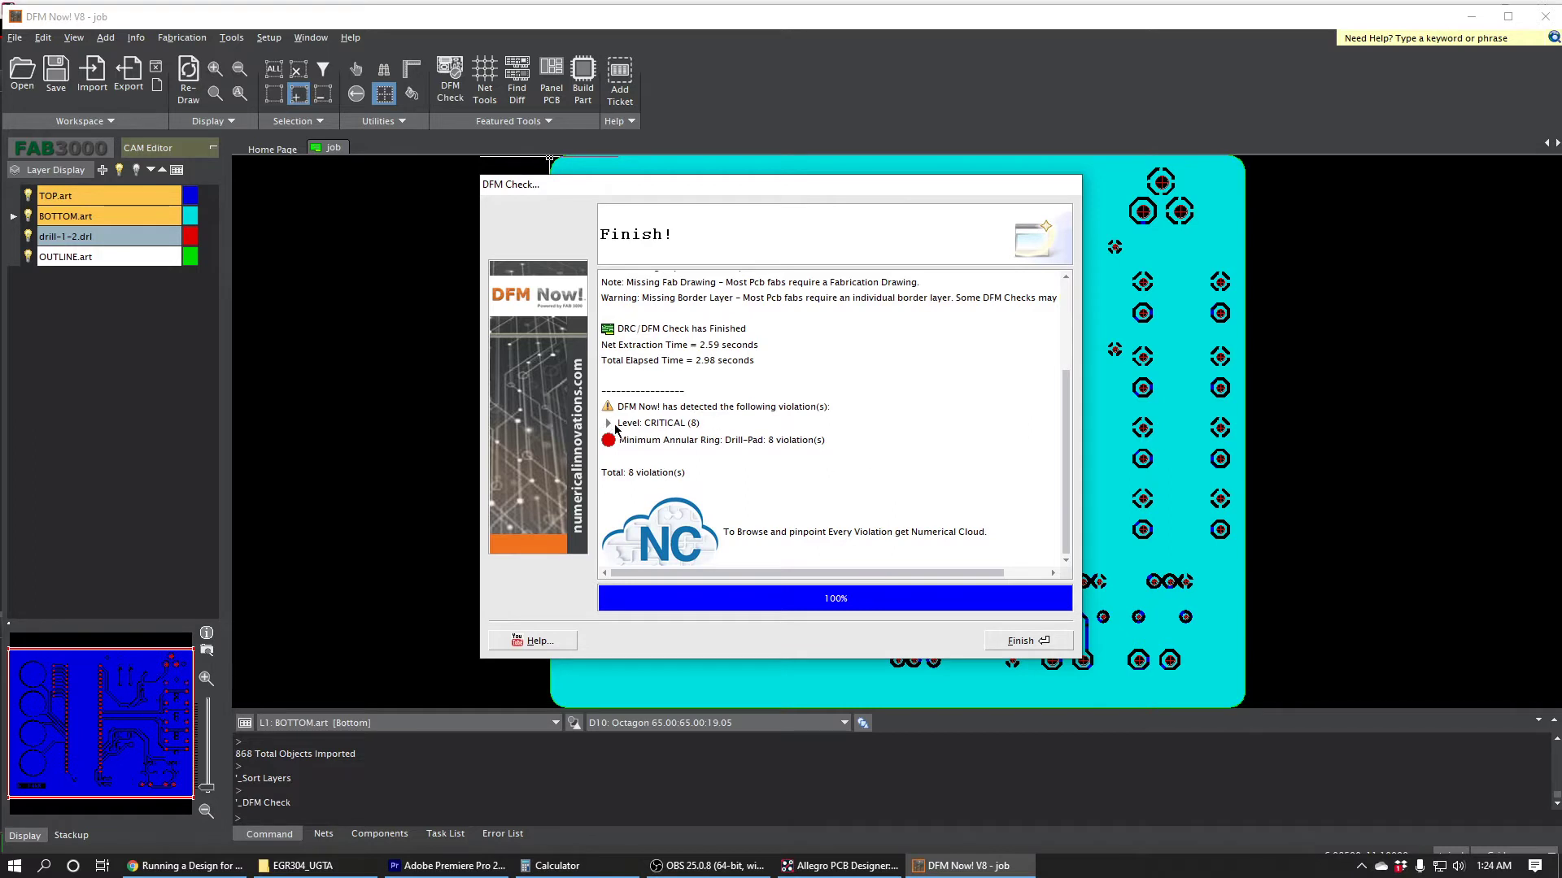
left_click(654, 426)
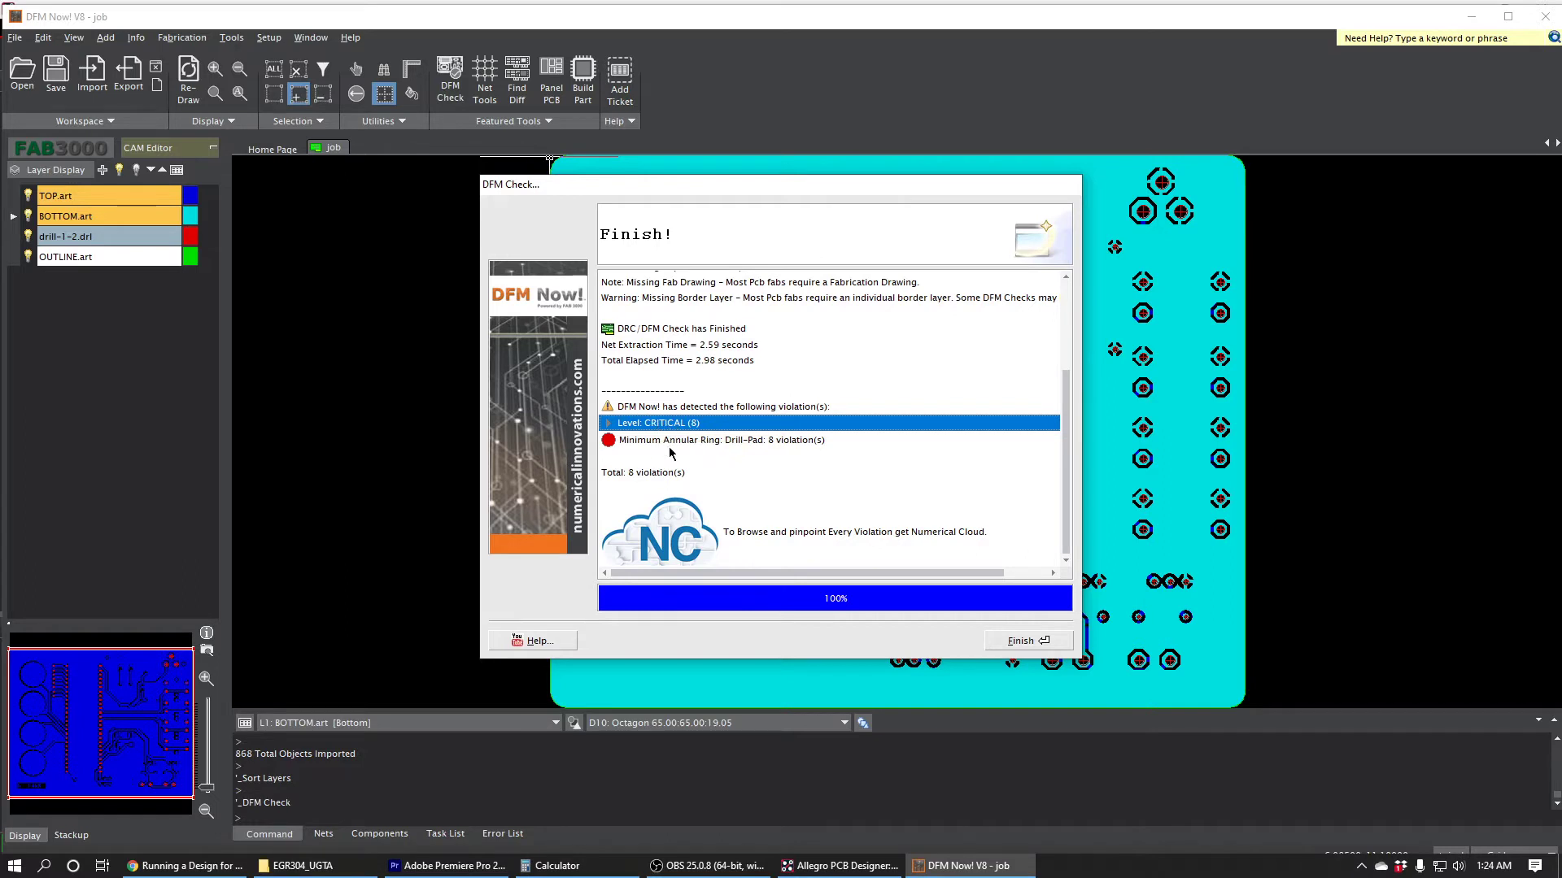
left_click(666, 443)
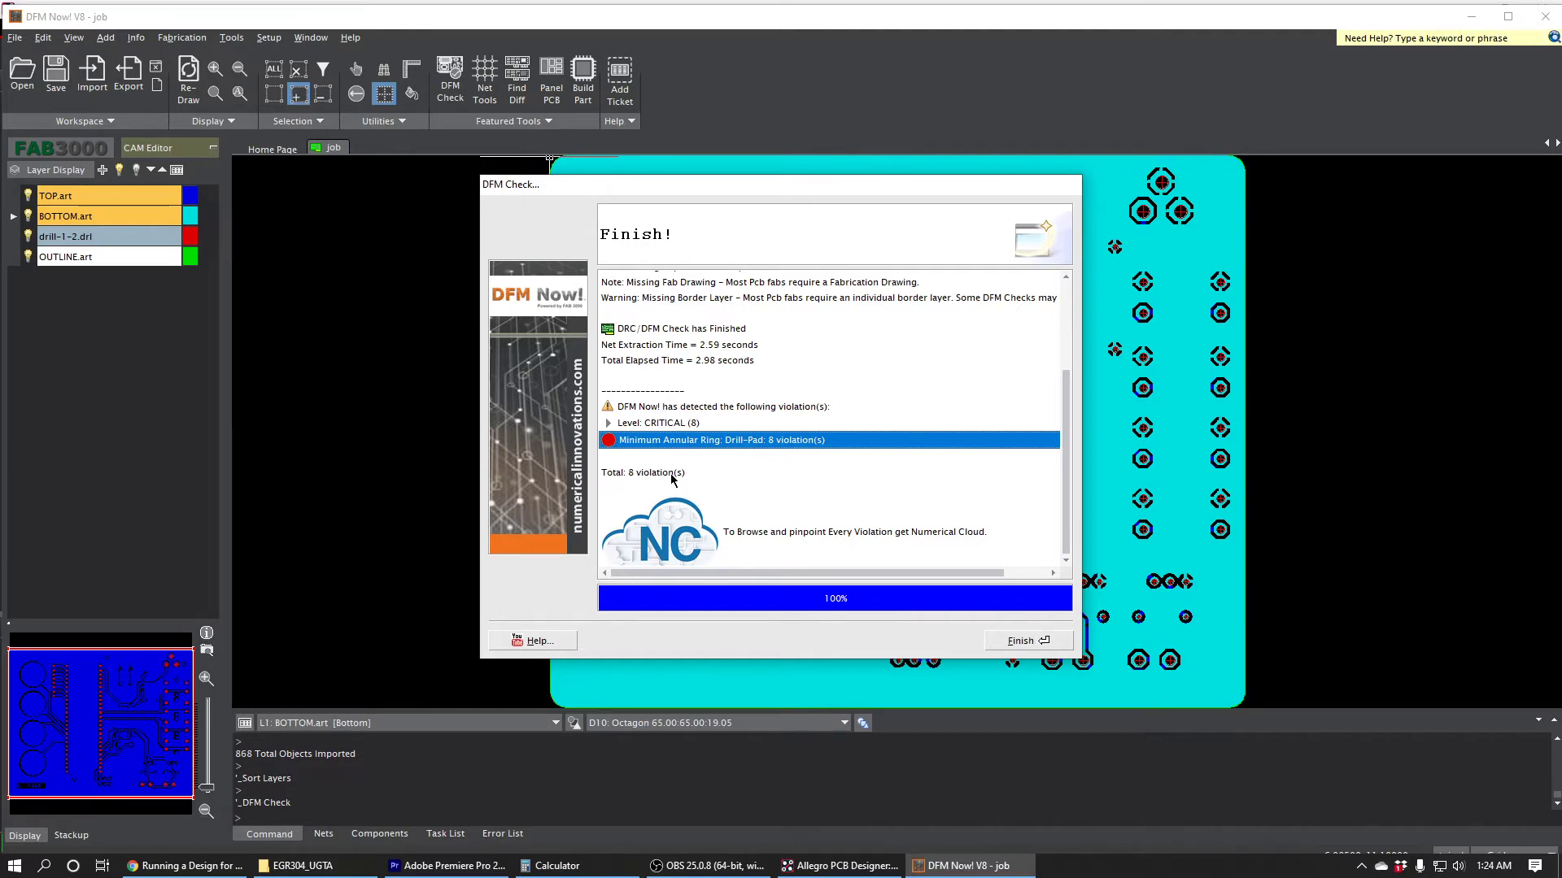
Step: Close the DFM results, zoom in on the small round pads, then return to Allegro
left_click(1023, 641)
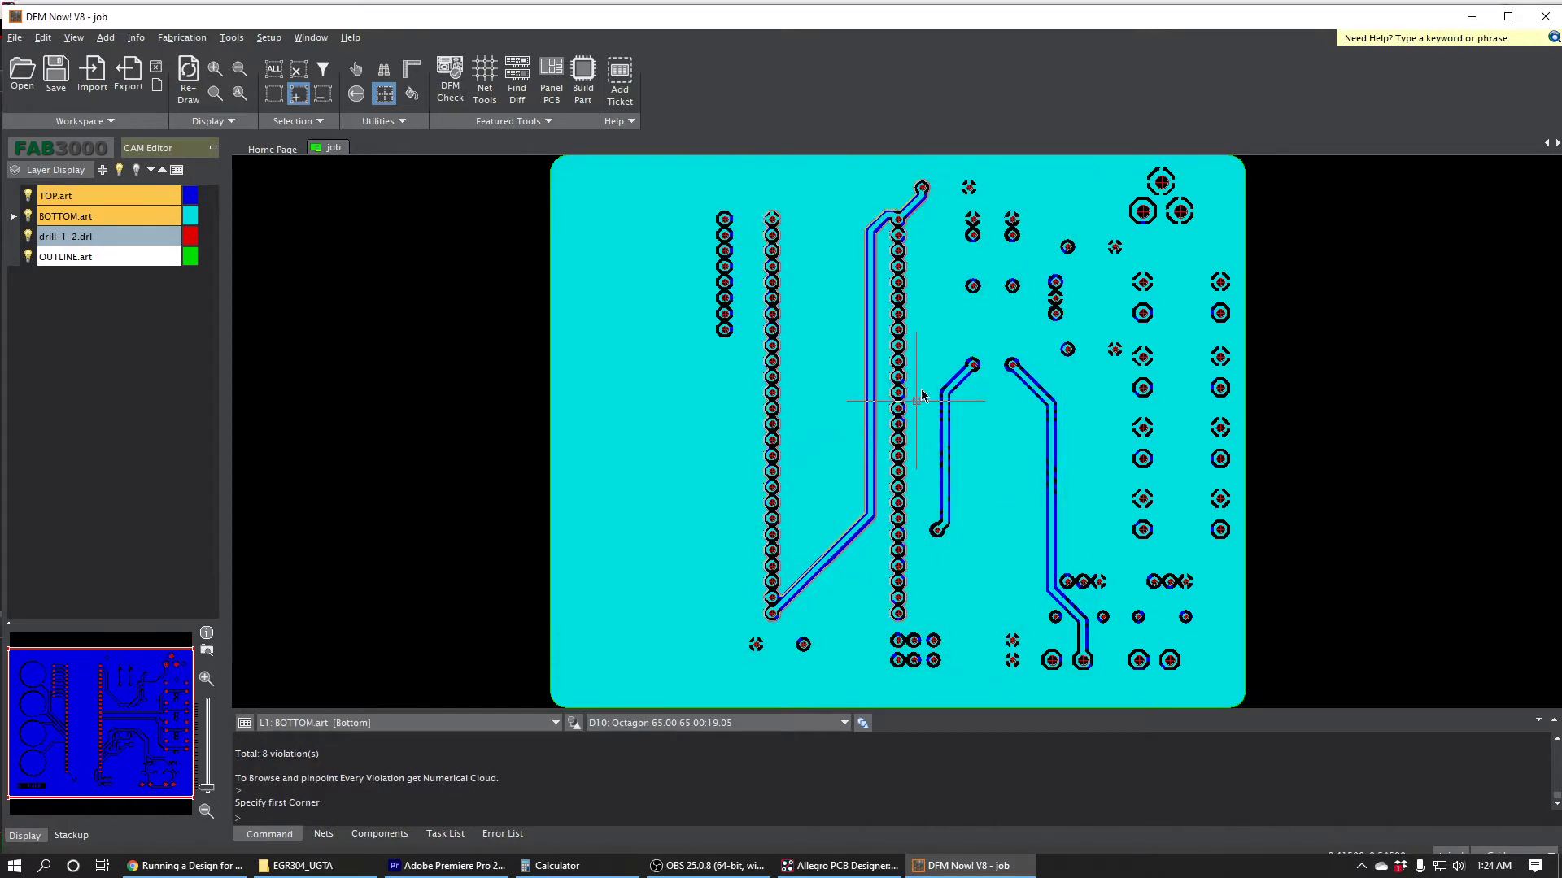
scroll(972, 218, "up", 5)
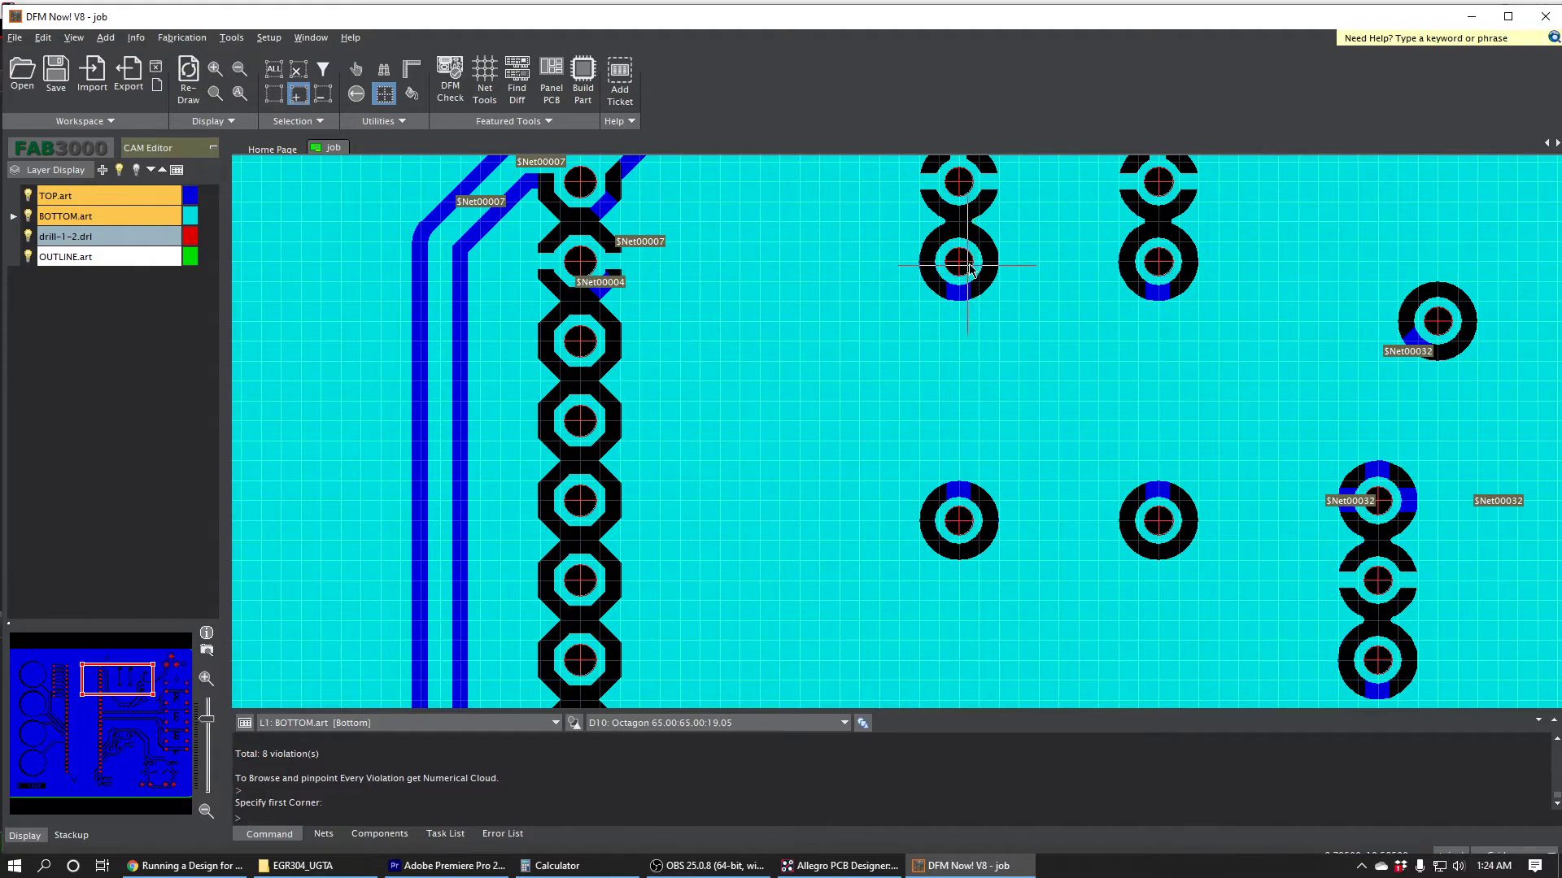
scroll(972, 269, "down", 1)
scroll(952, 317, "down", 2)
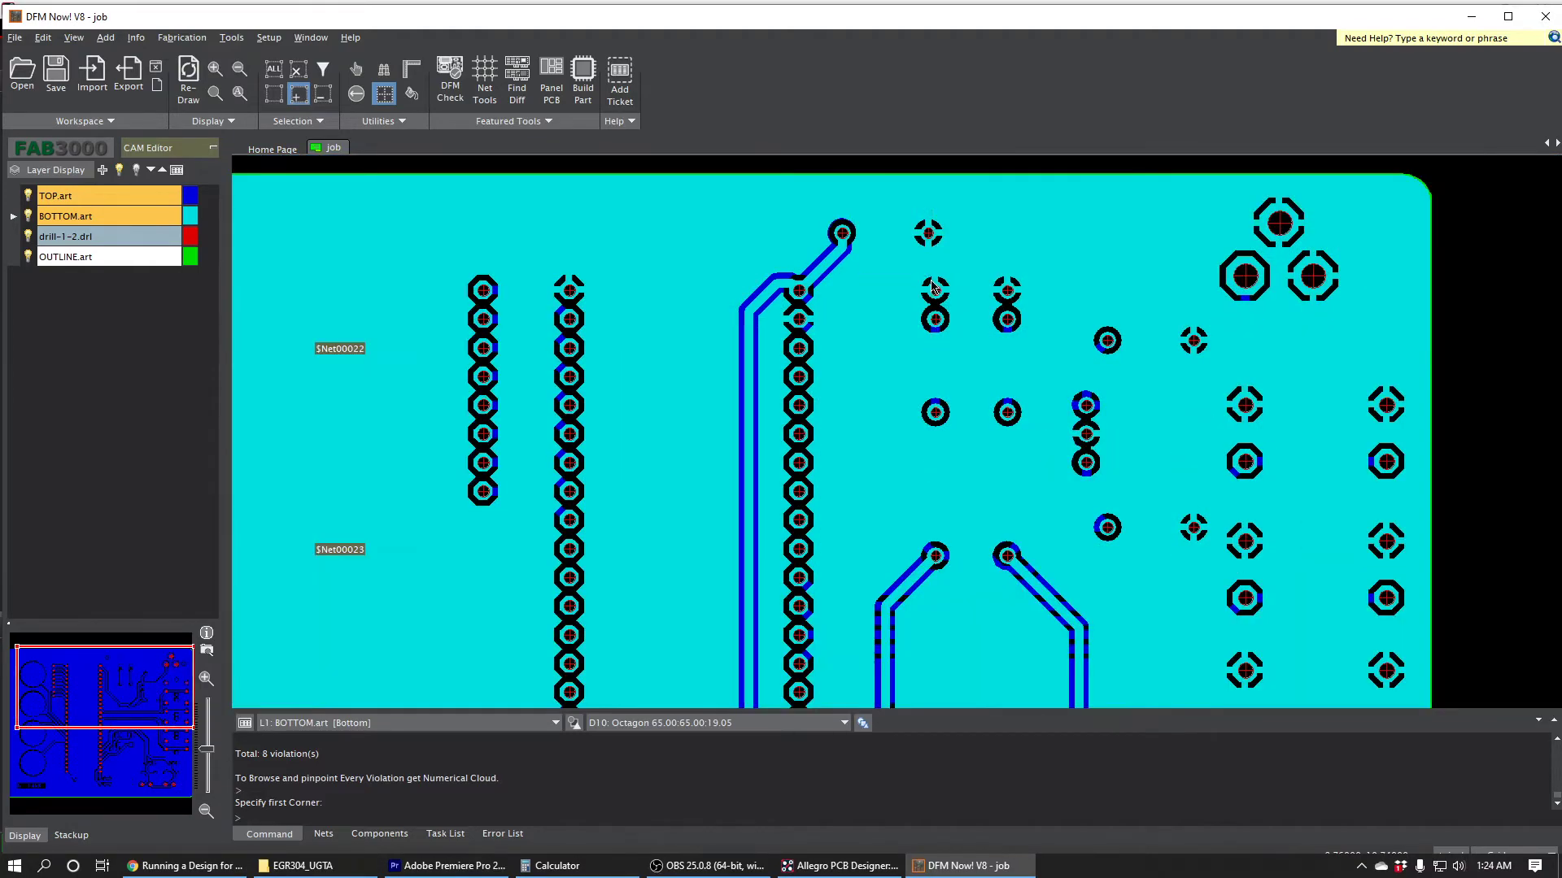
scroll(874, 443, "down", 1)
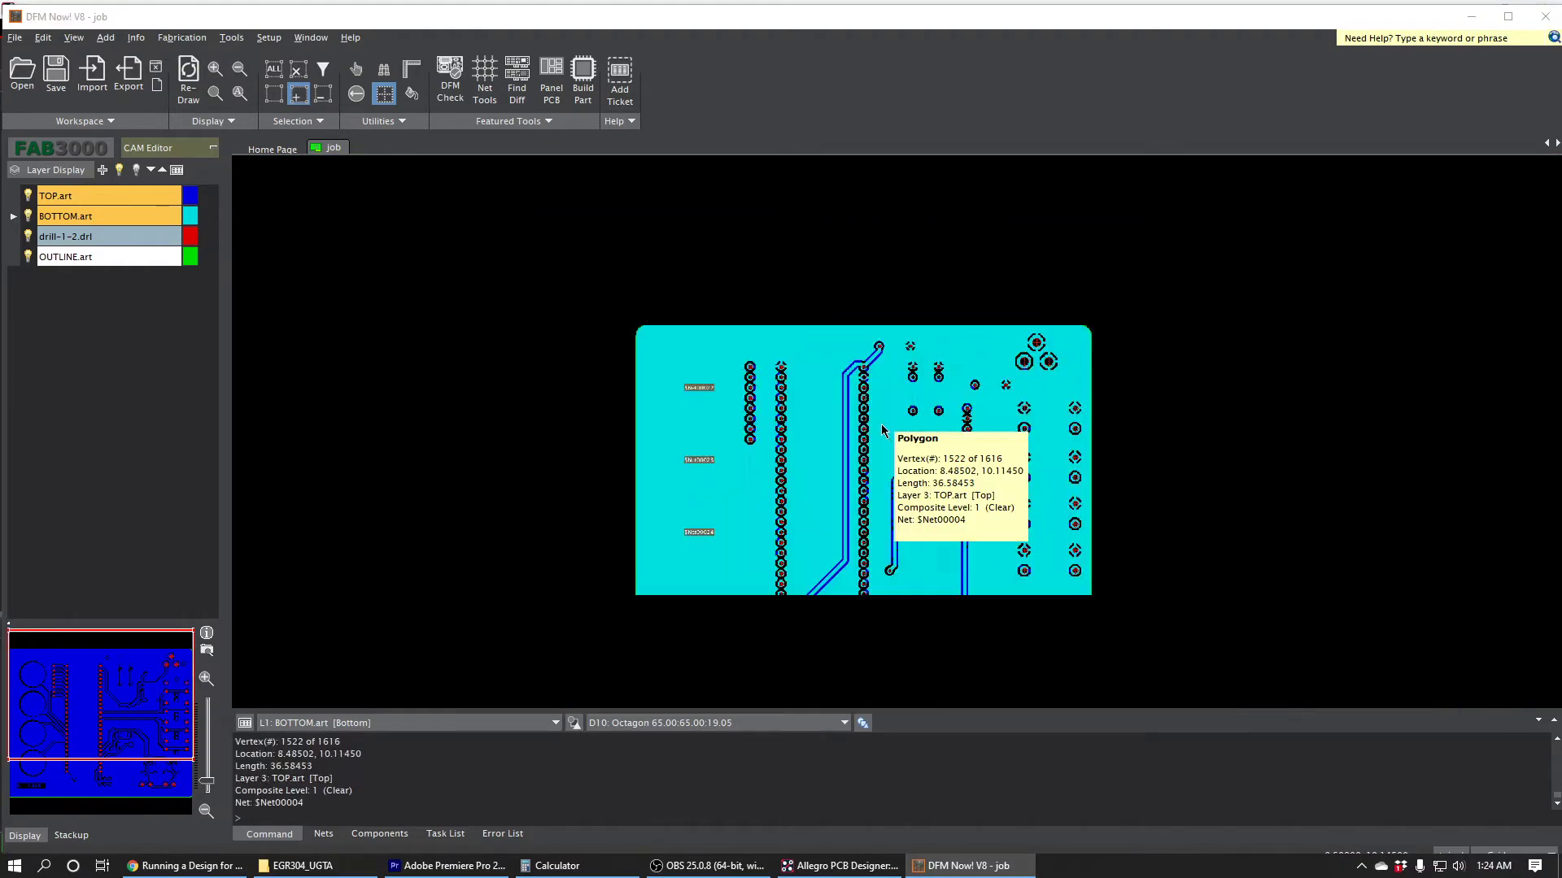
scroll(899, 650, "up", 2)
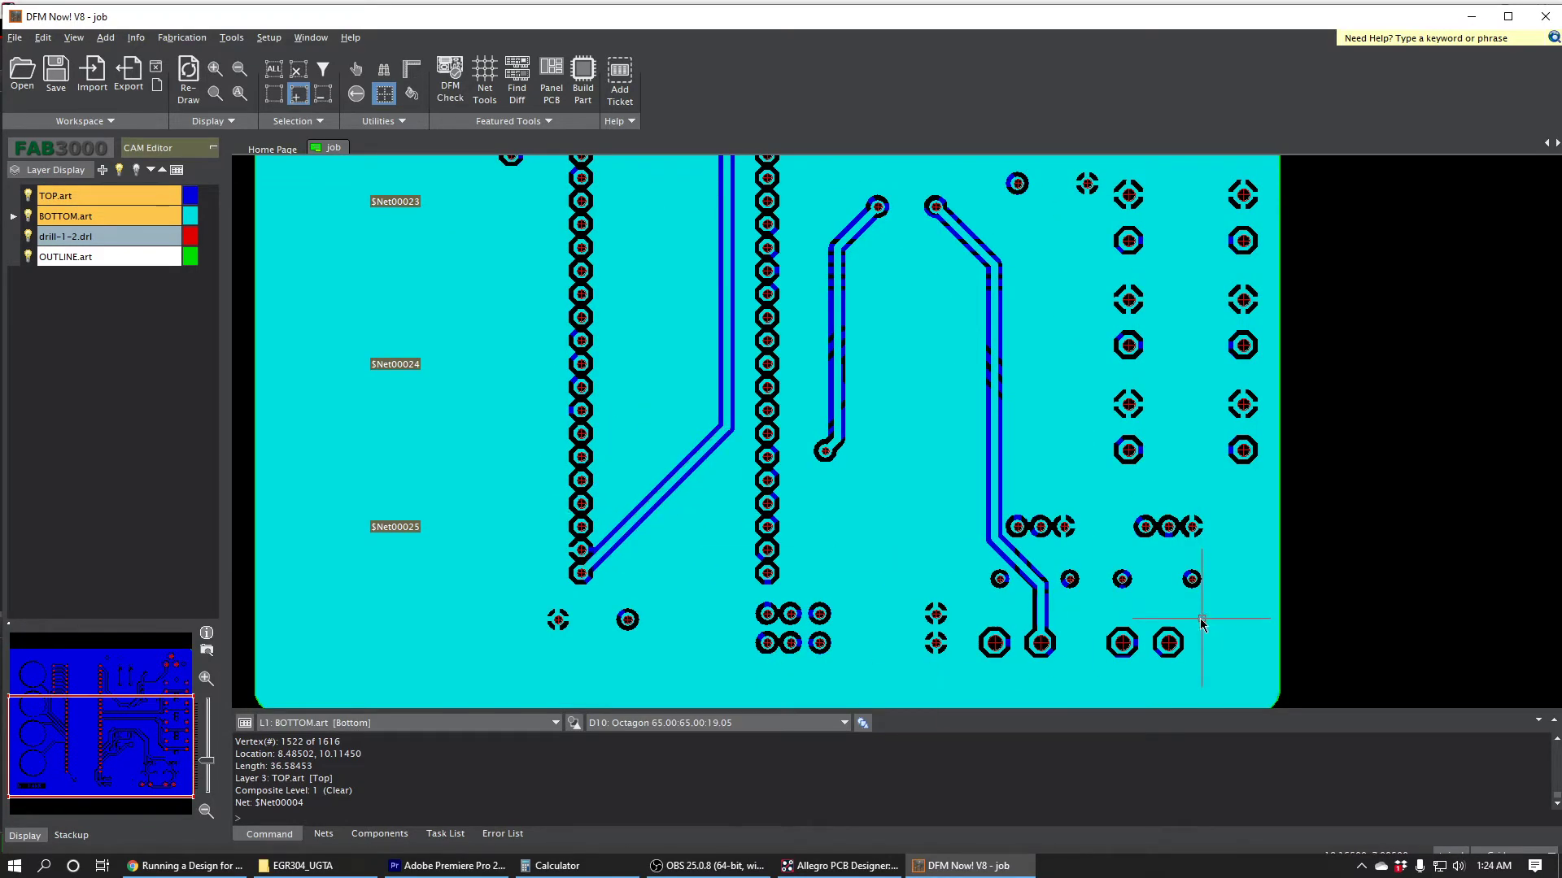
scroll(1196, 620, "up", 1)
scroll(1195, 620, "up", 1)
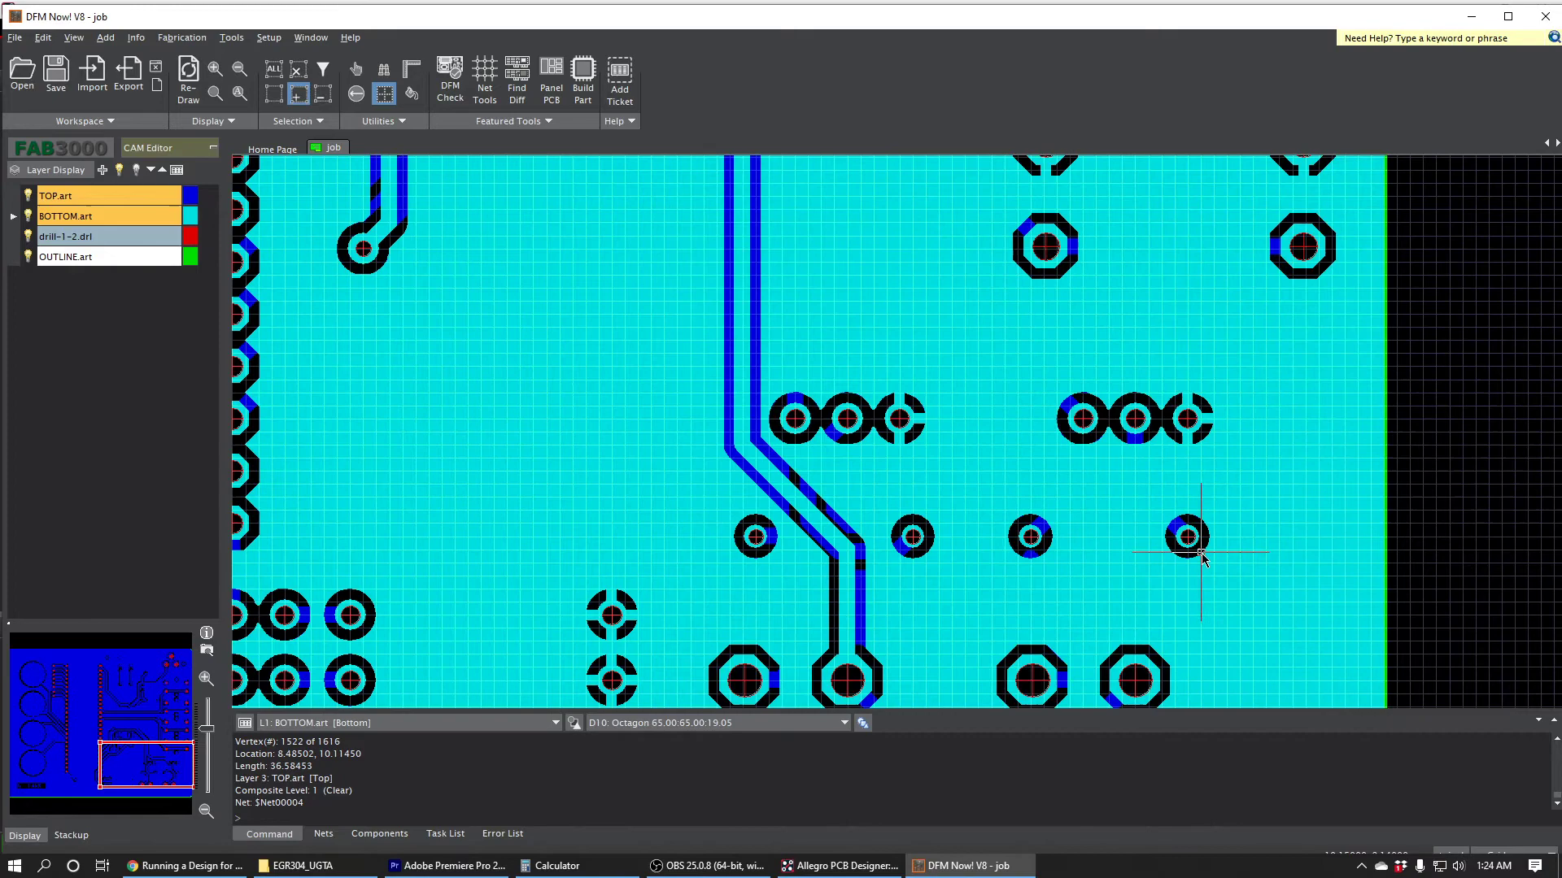
scroll(1194, 542, "up", 1)
scroll(1194, 542, "up", 1)
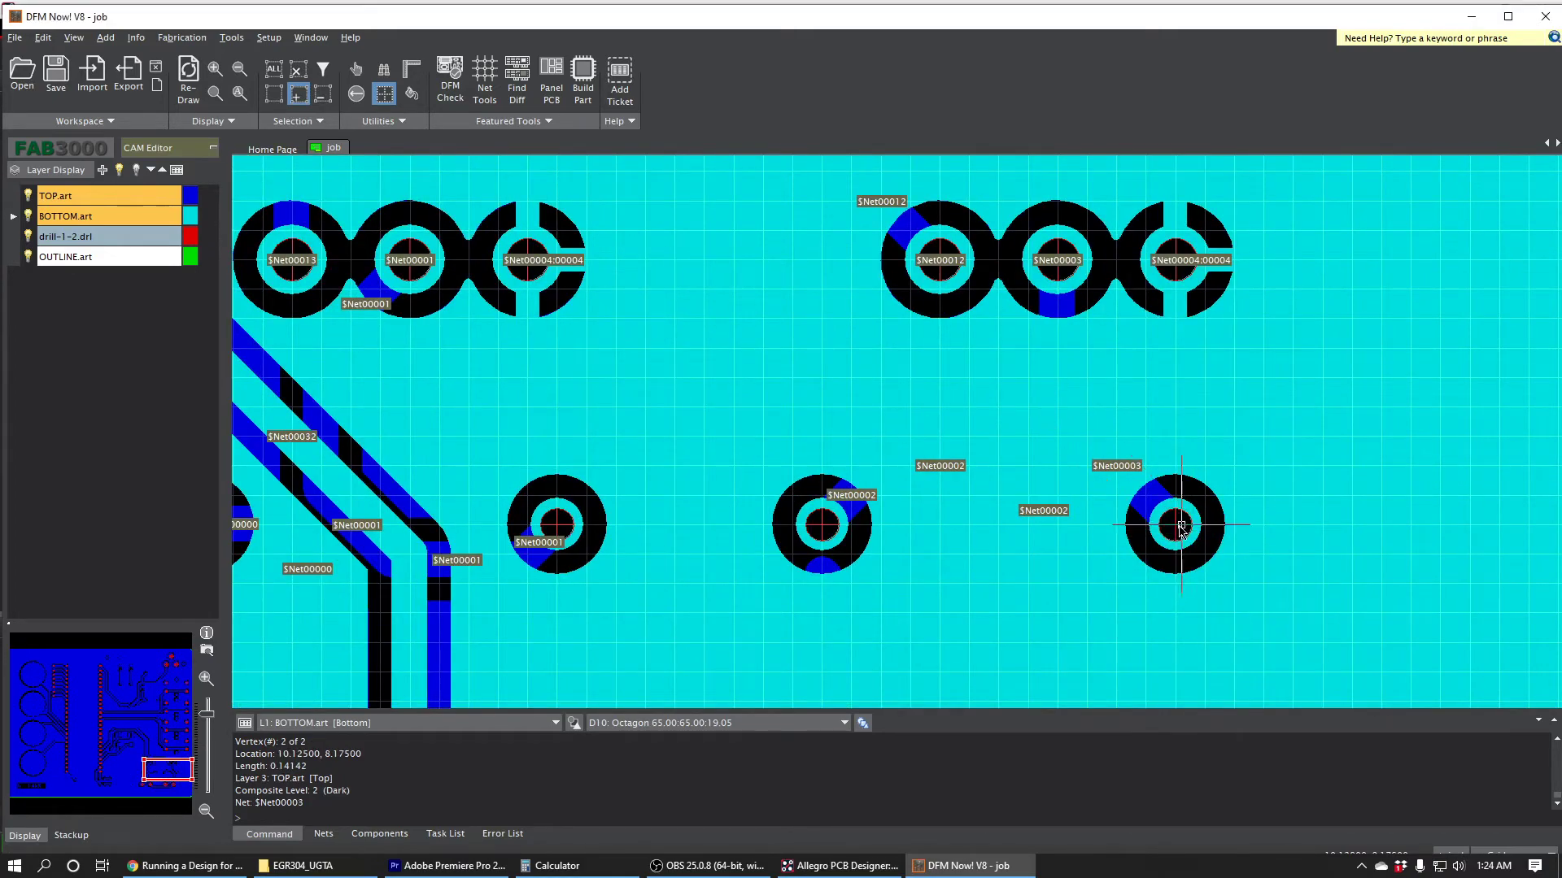
mouse_move(1183, 543)
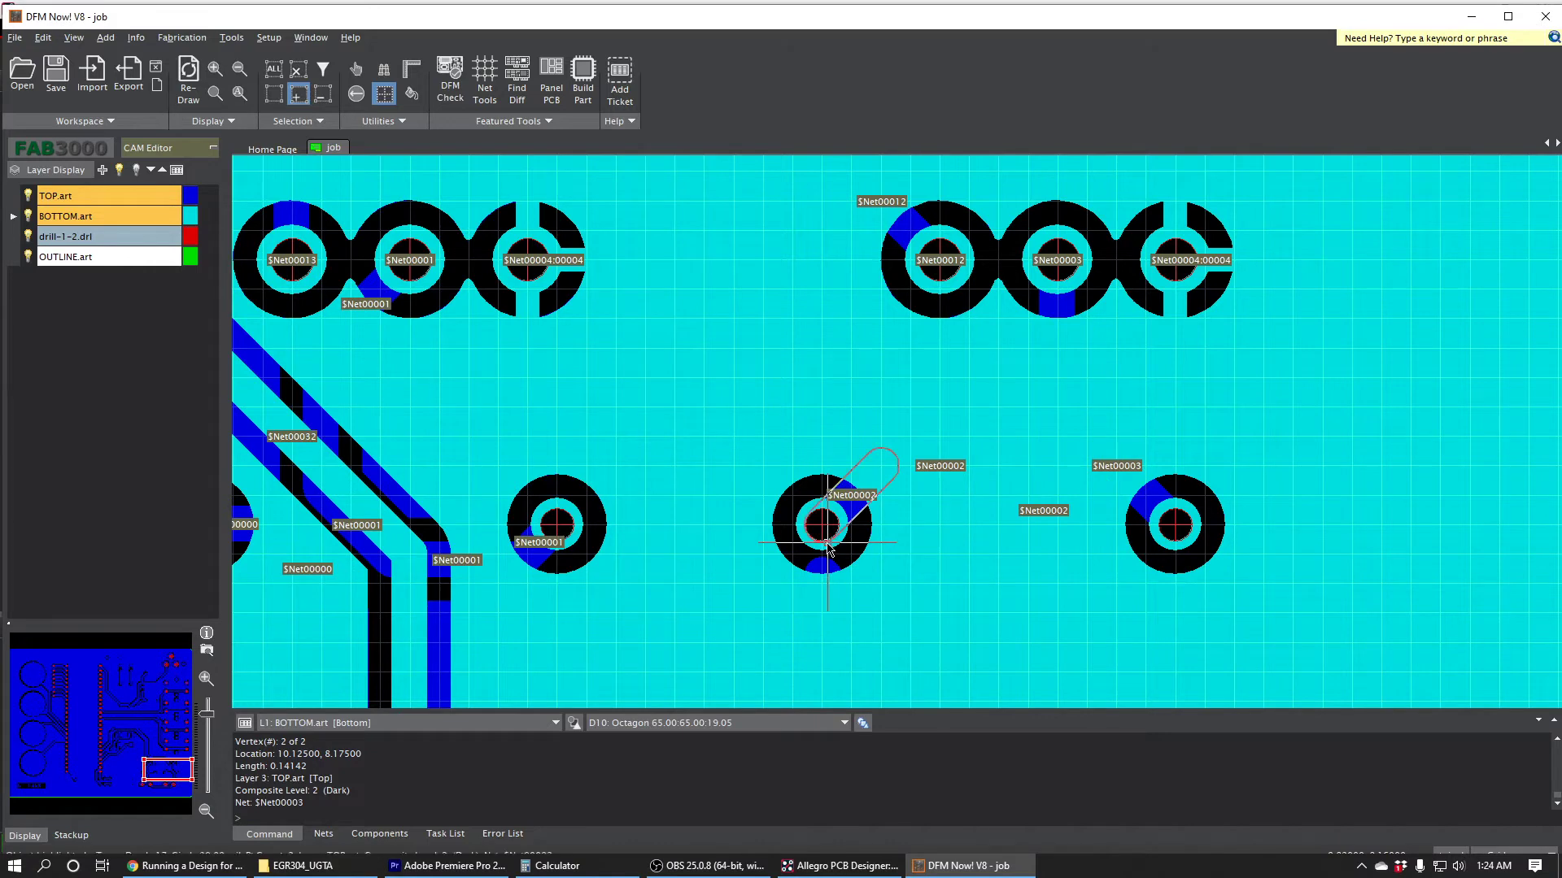
scroll(540, 539, "down", 2)
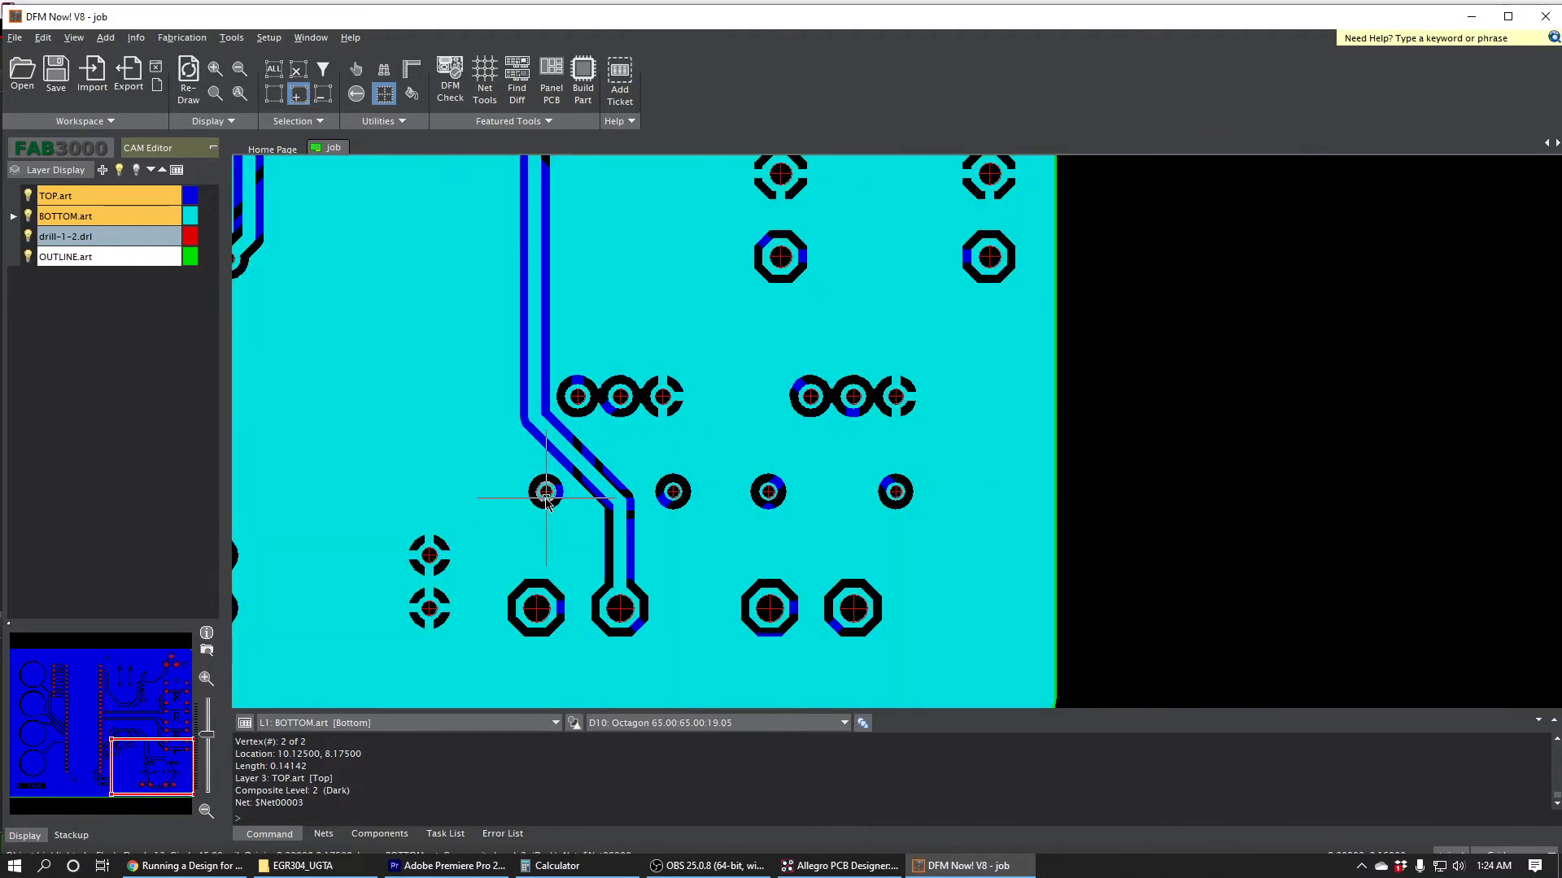
left_click(841, 865)
scroll(935, 496, "up", 5)
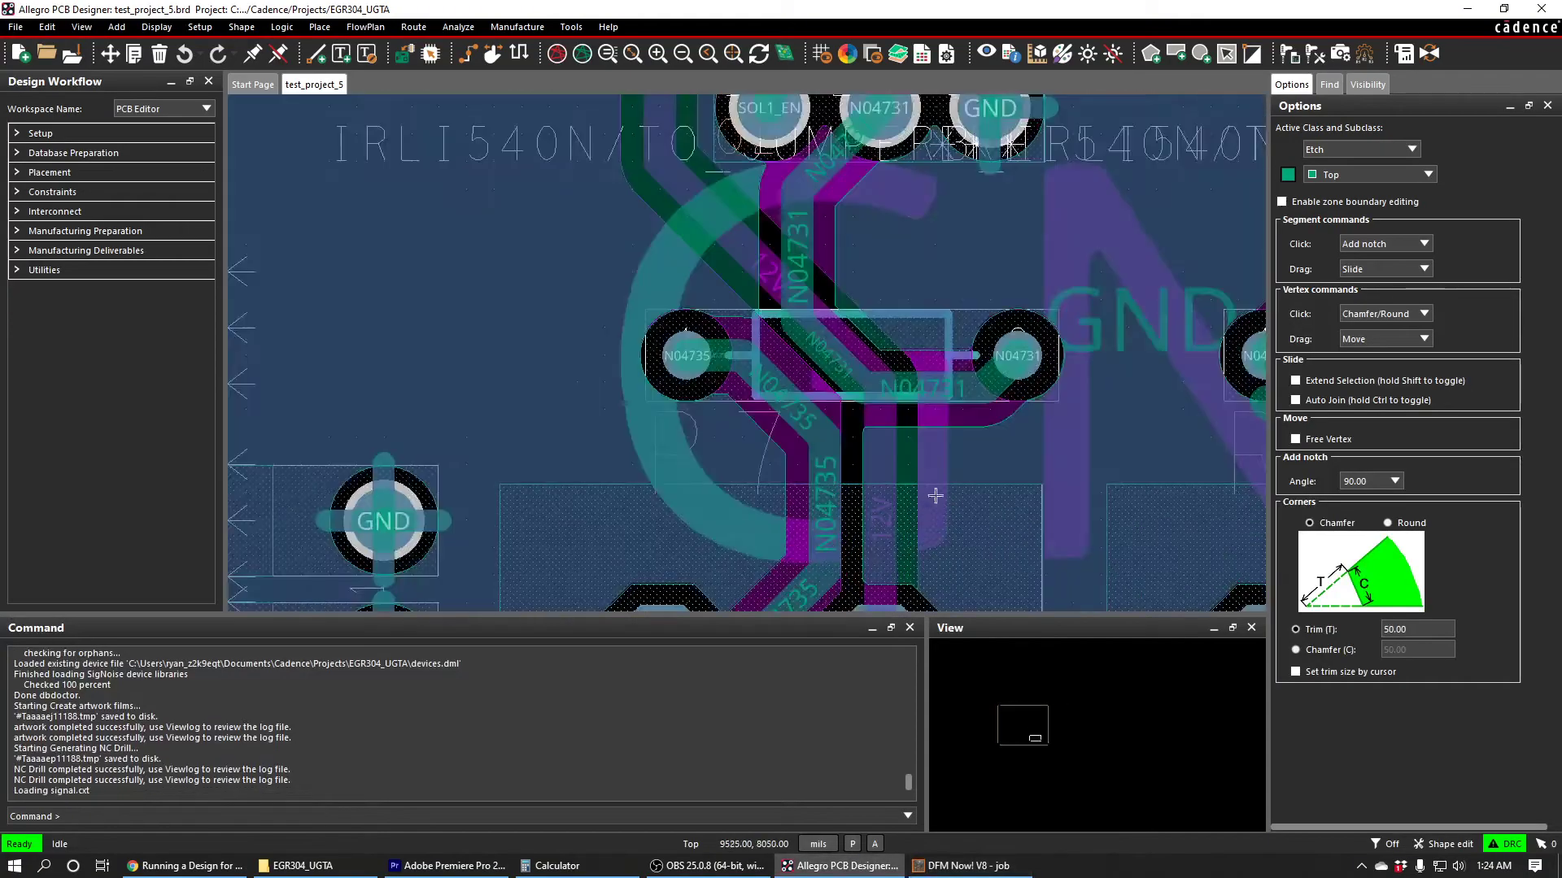
Step: Start a padstack replace and pick a TM_AXIAL_LLB_PAD2 pad as the old padstack
left_click(571, 26)
mouse_move(606, 64)
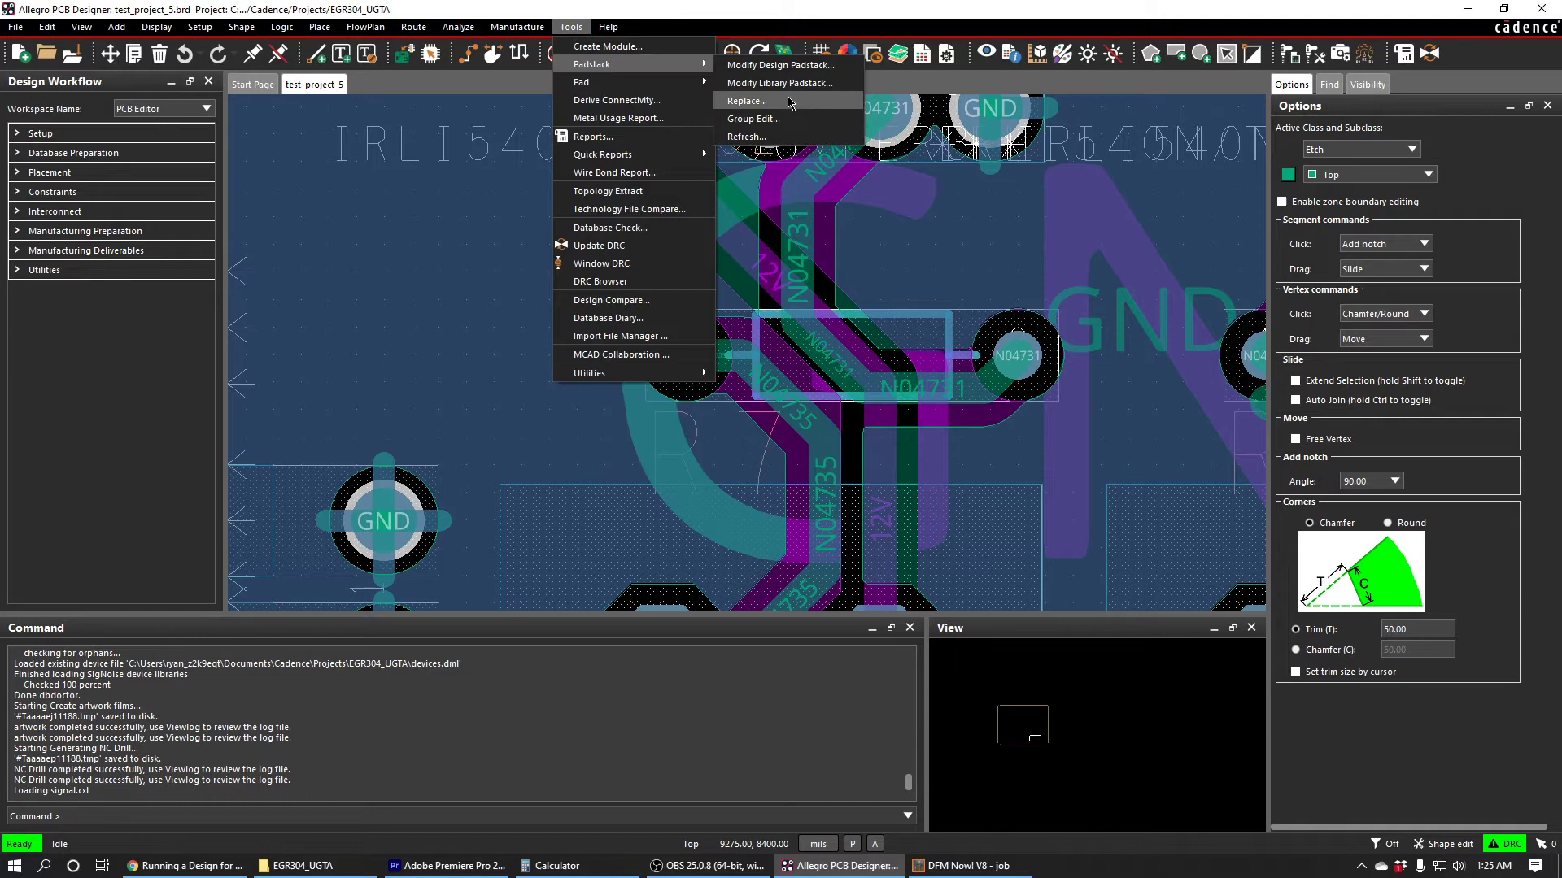
left_click(747, 100)
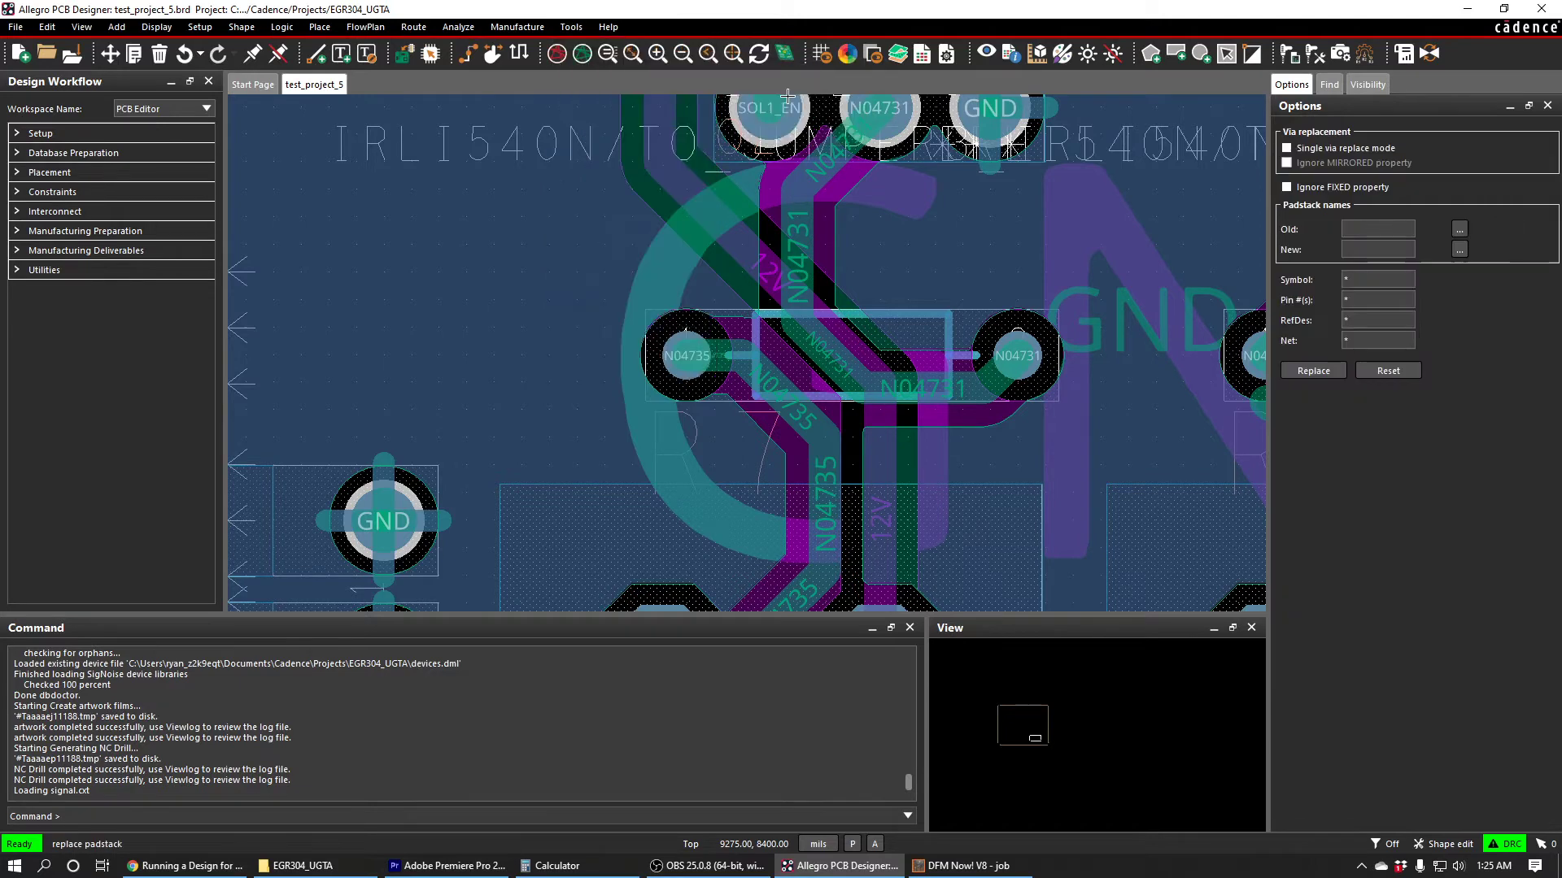
left_click(1028, 348)
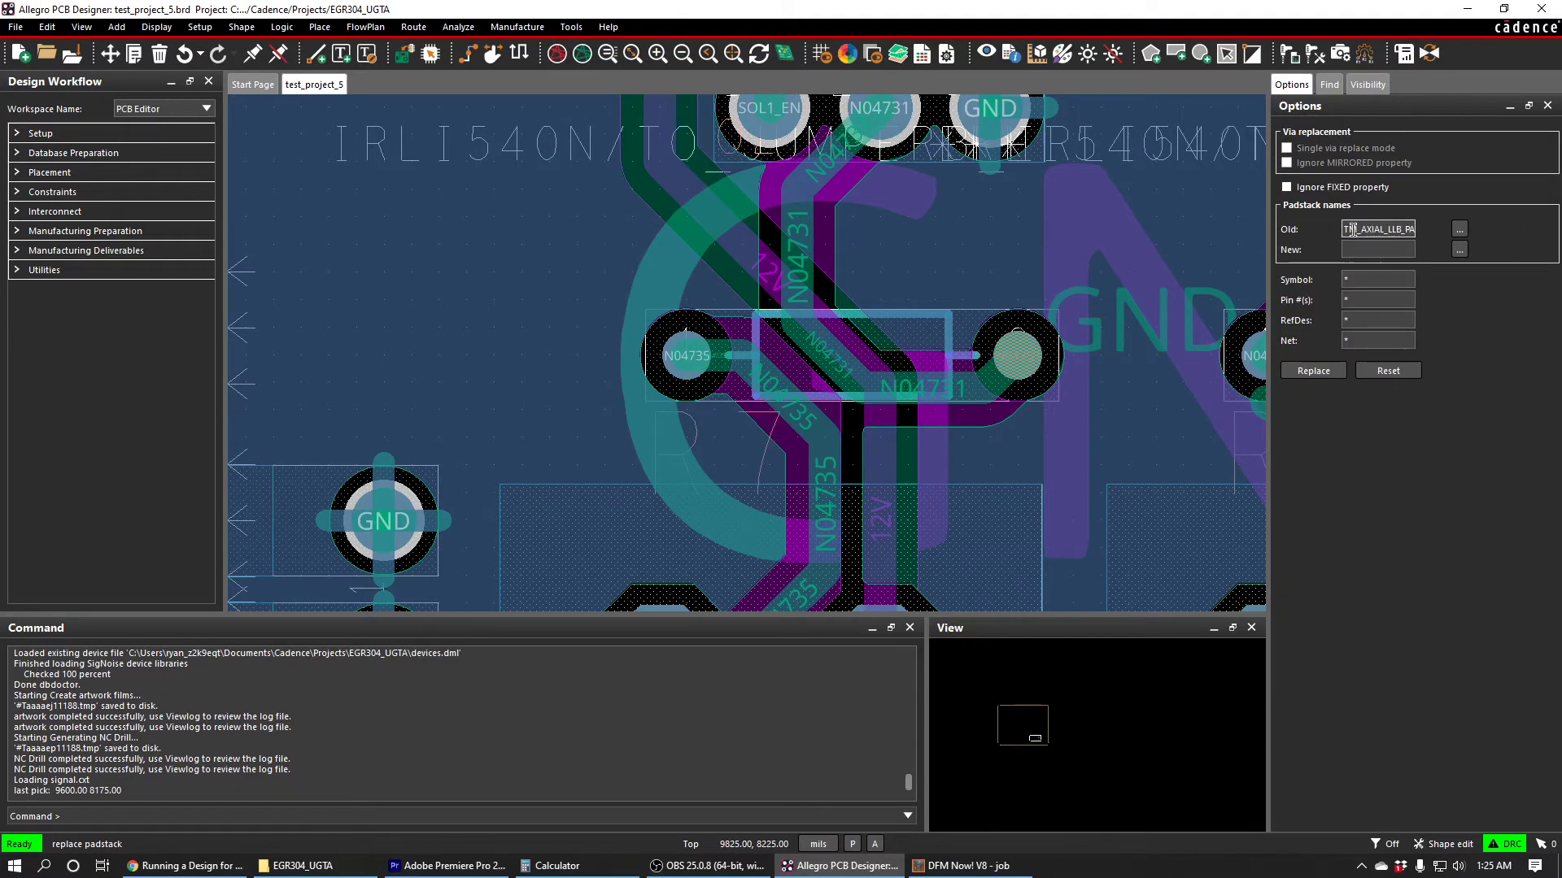
left_click_drag(1352, 229, 1395, 231)
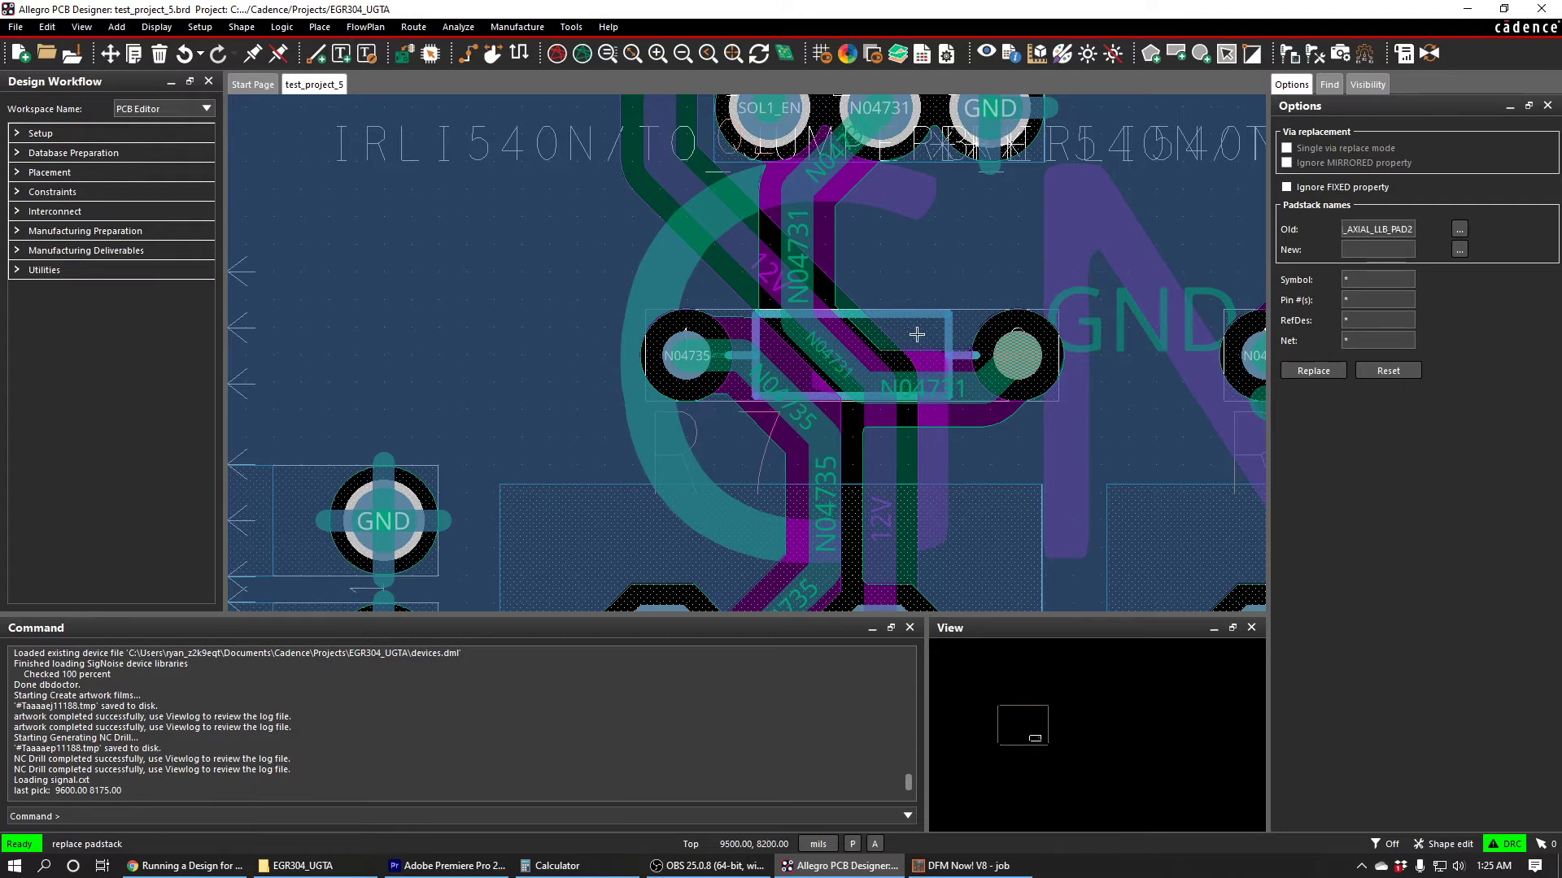
scroll(917, 334, "down", 2)
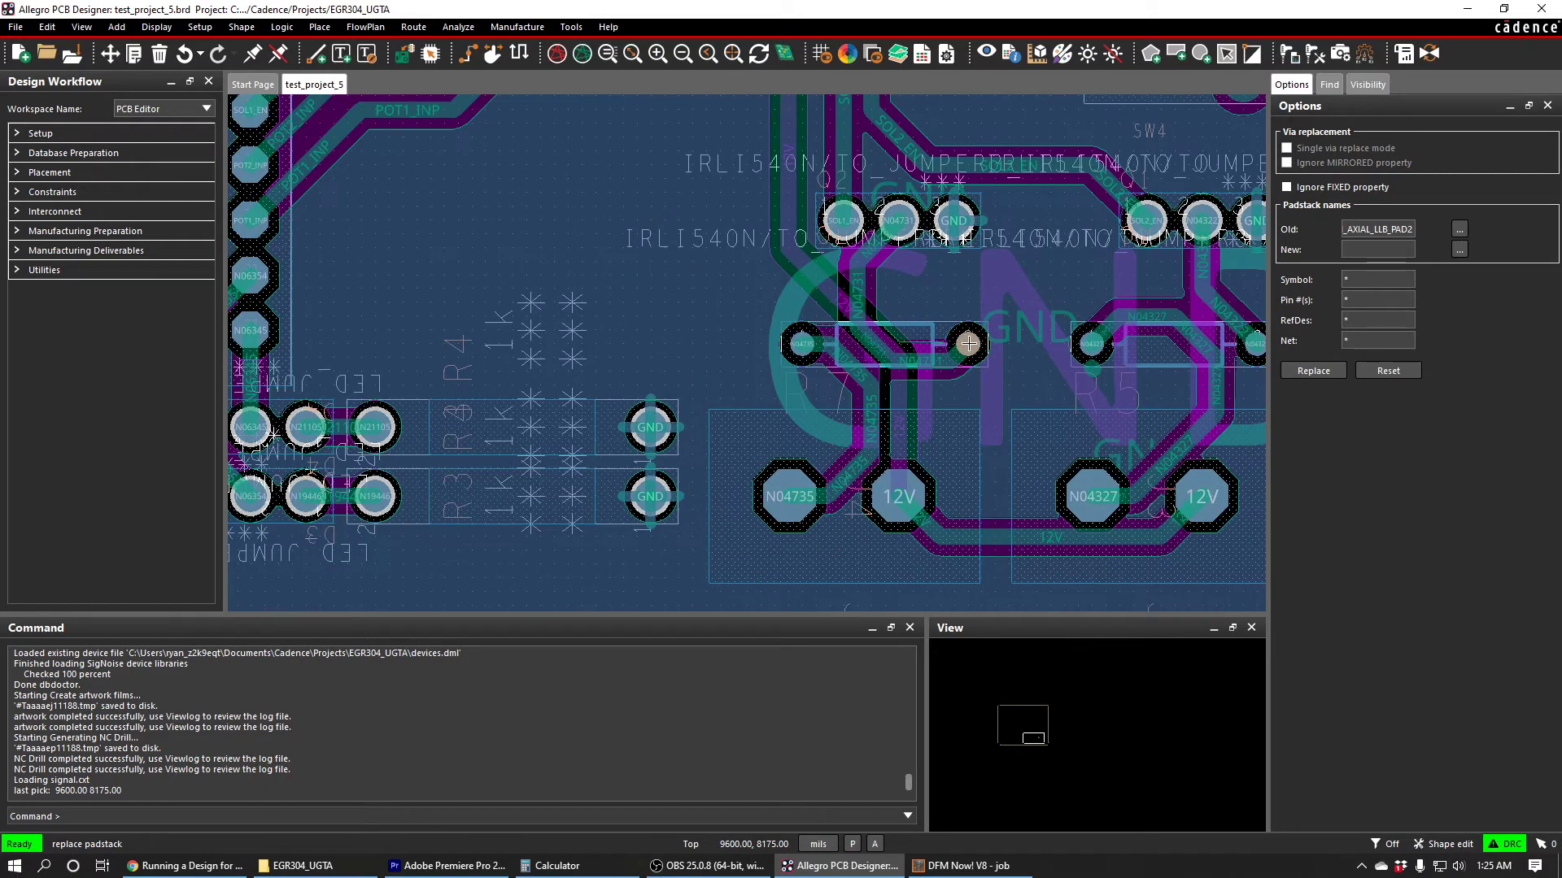
left_click_drag(1412, 229, 1288, 228)
left_click_drag(1406, 234, 1454, 230)
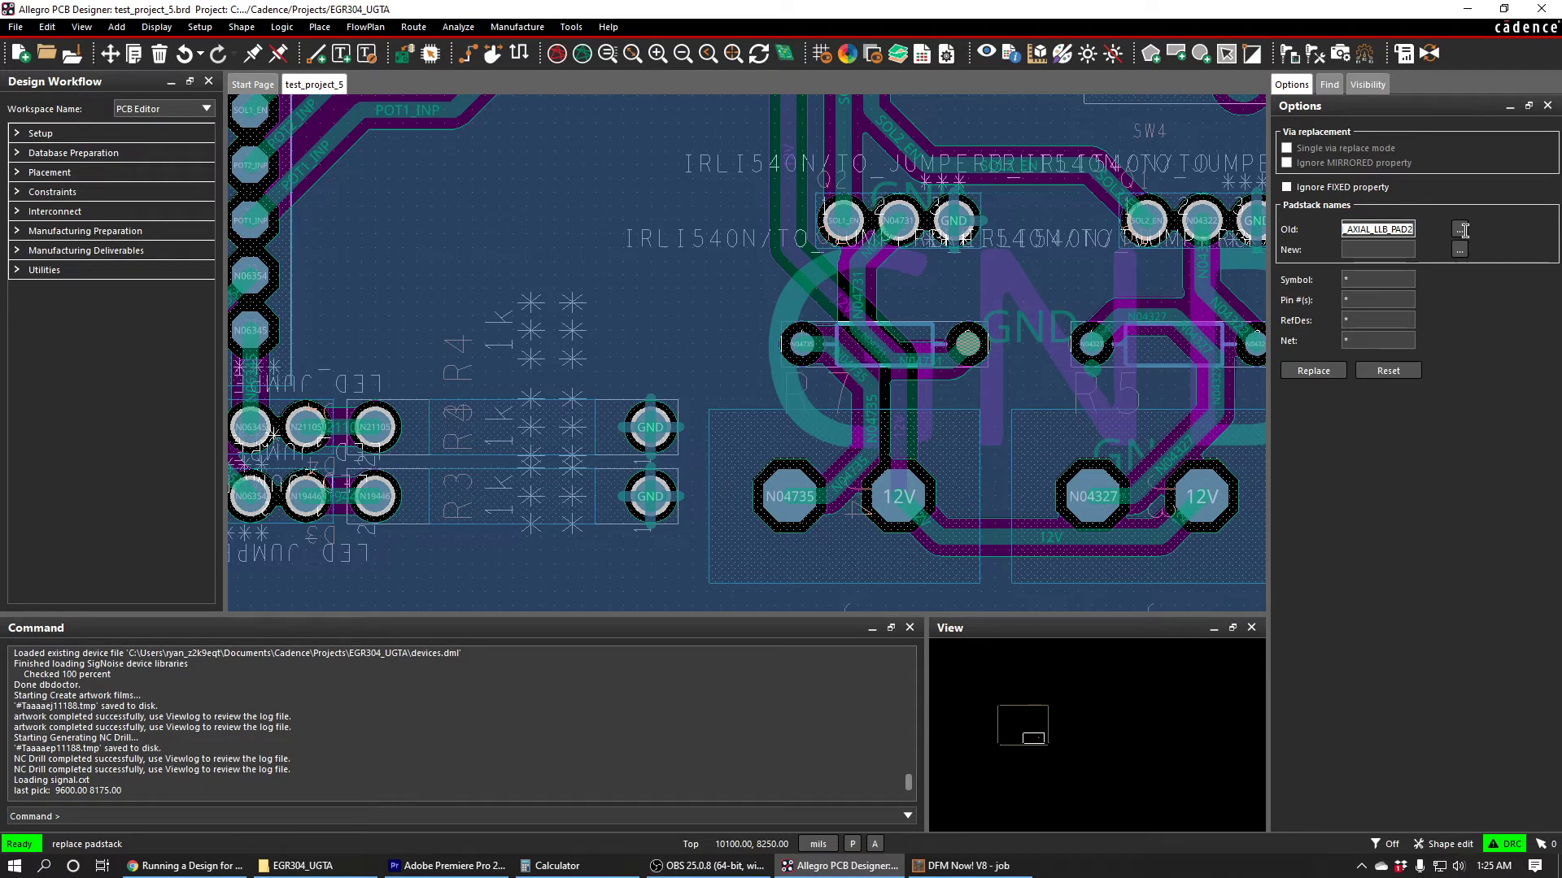
left_click(1408, 232)
Step: Choose _Oct_65_Drill_40 as the new padstack and replace all four old pads
left_click(1460, 250)
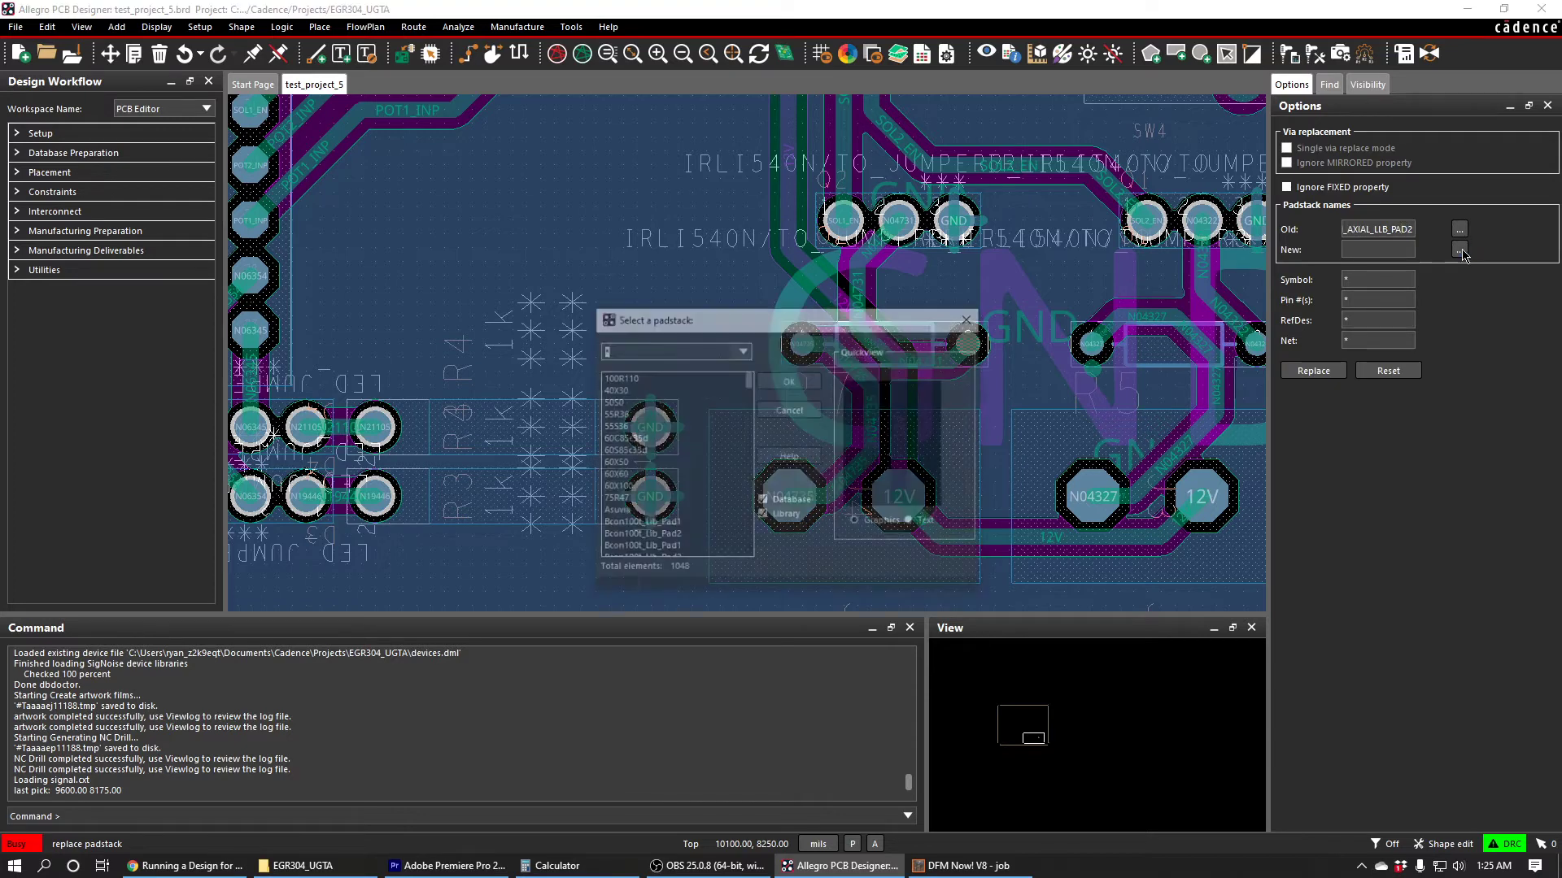
left_click_drag(748, 379, 742, 584)
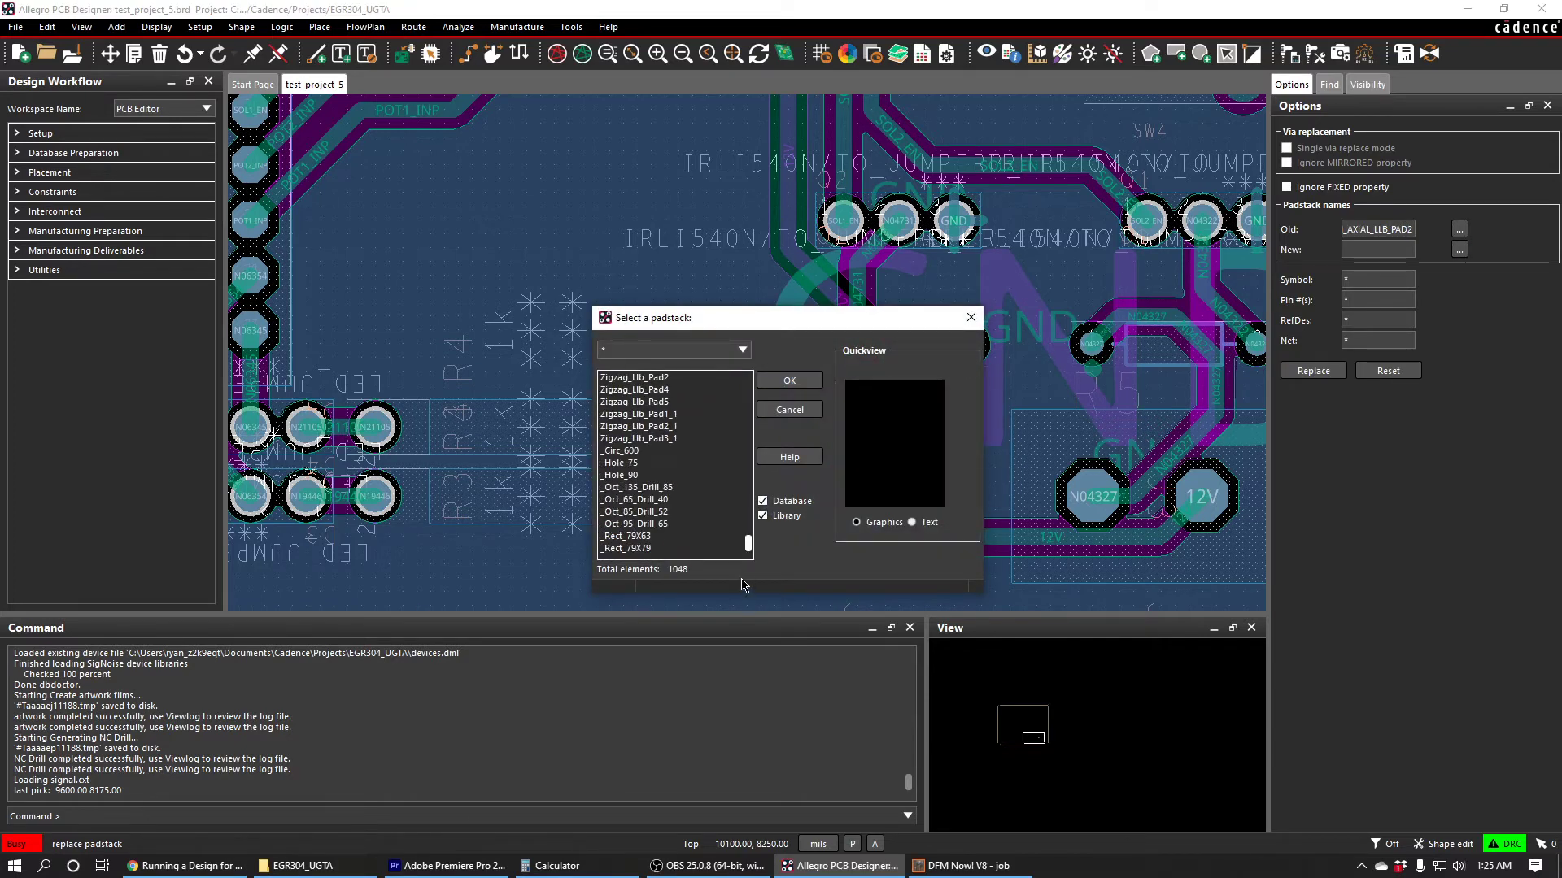
left_click(666, 500)
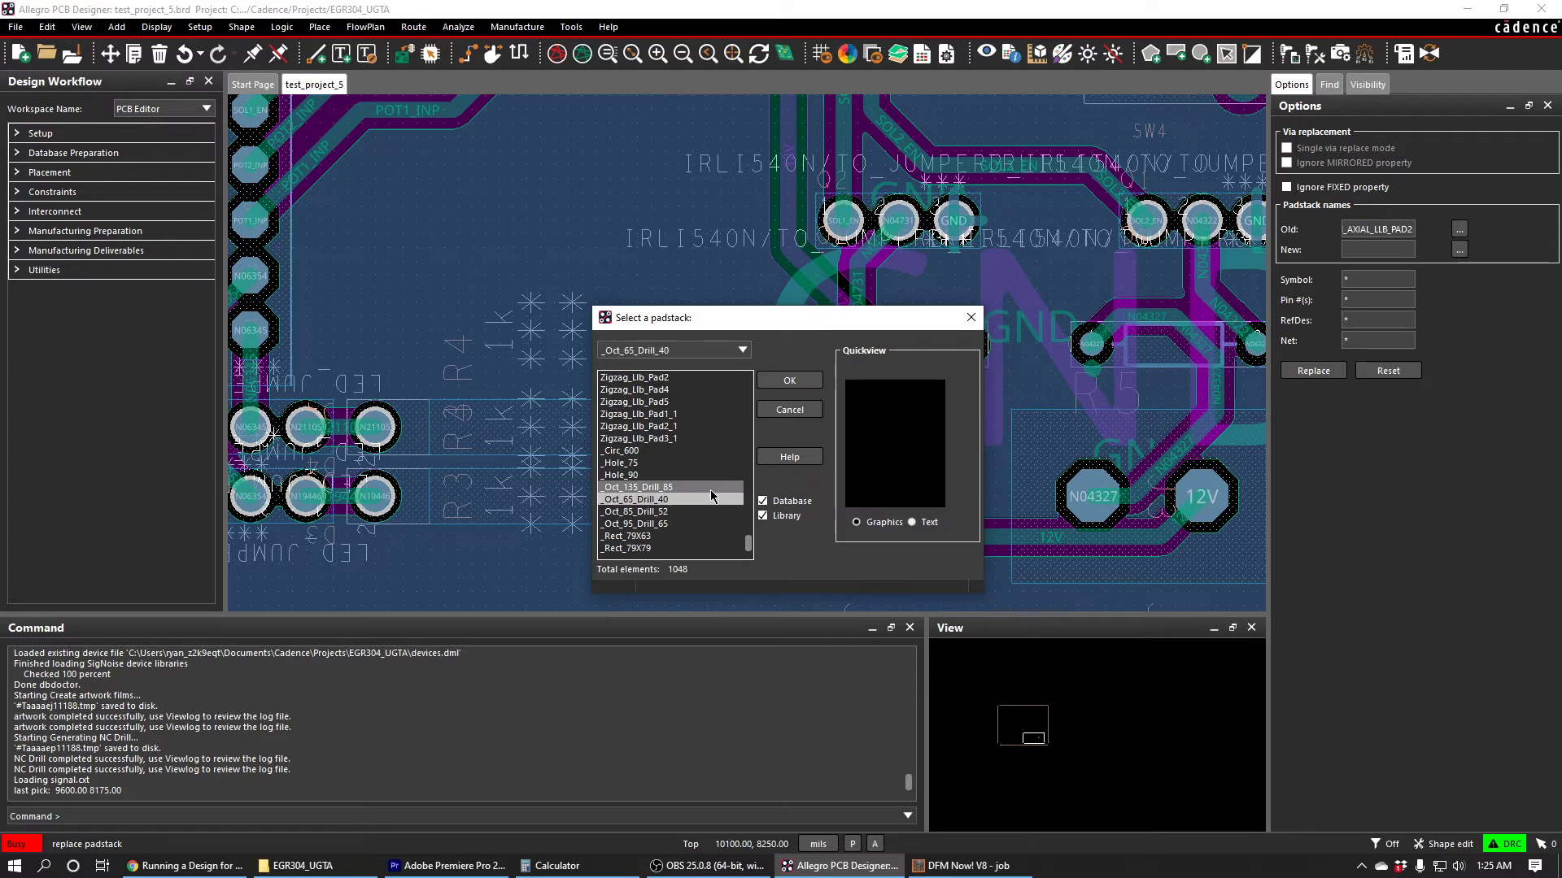
left_click(785, 381)
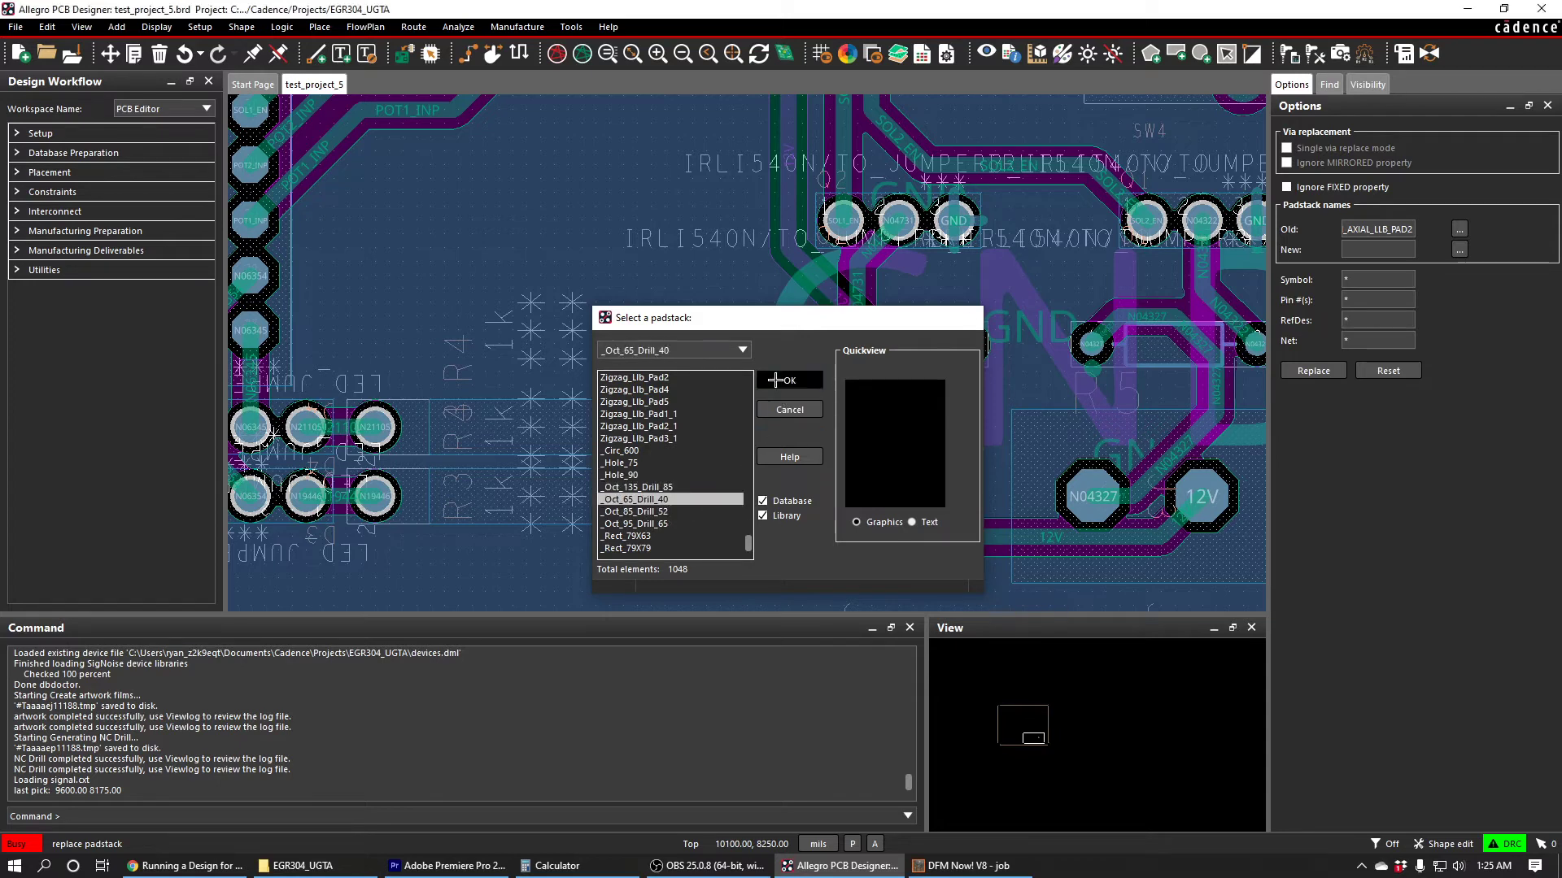
left_click(1311, 371)
Step: Zoom in and out across the board to check the replaced pads
scroll(912, 383, "down", 3)
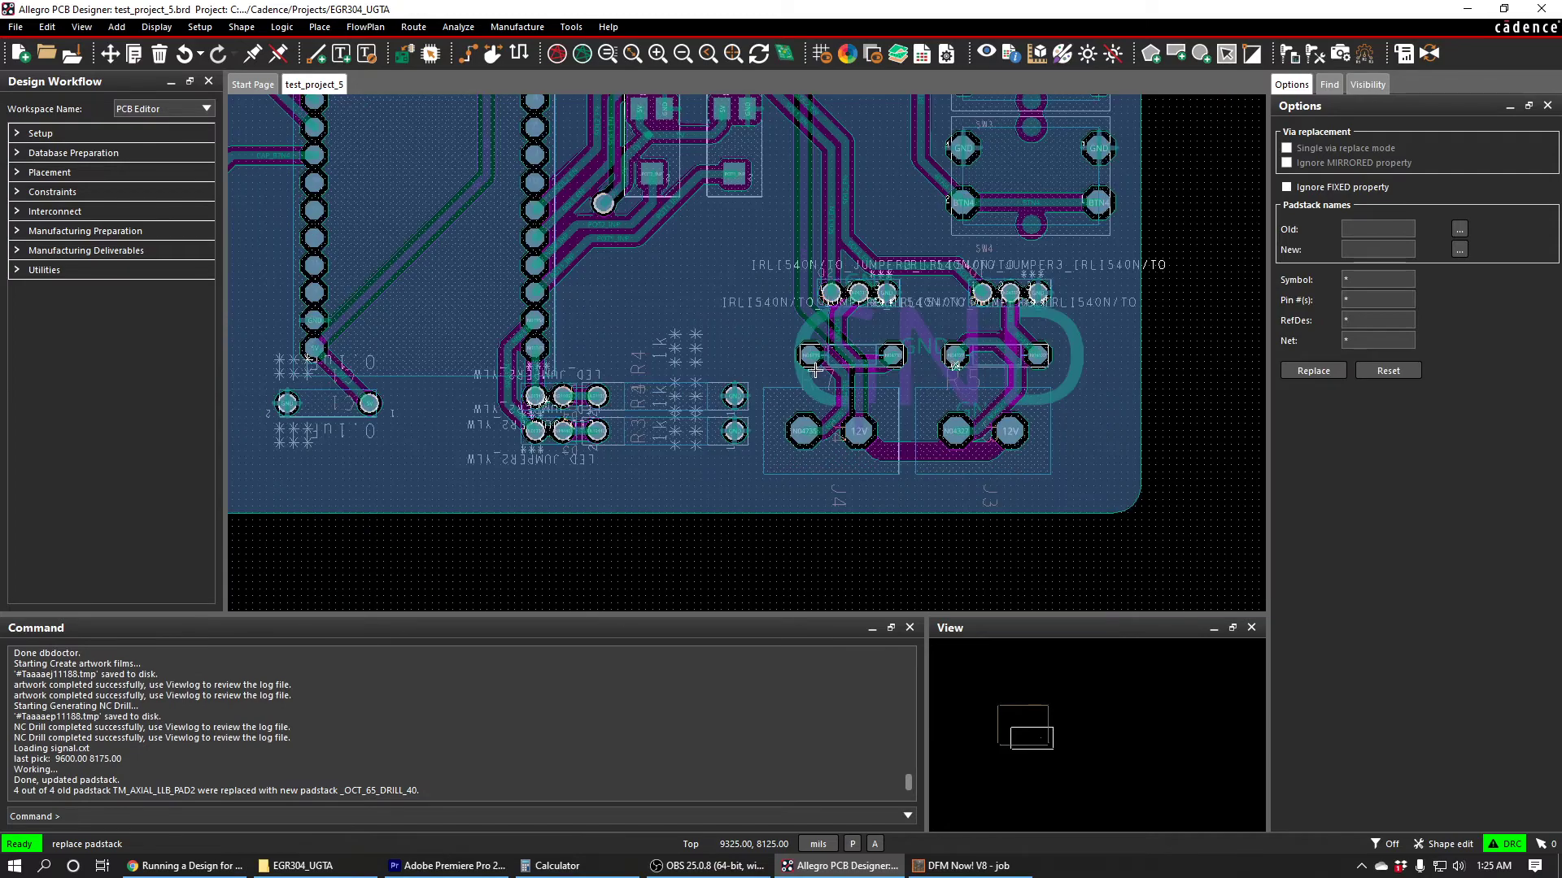
scroll(913, 383, "up", 3)
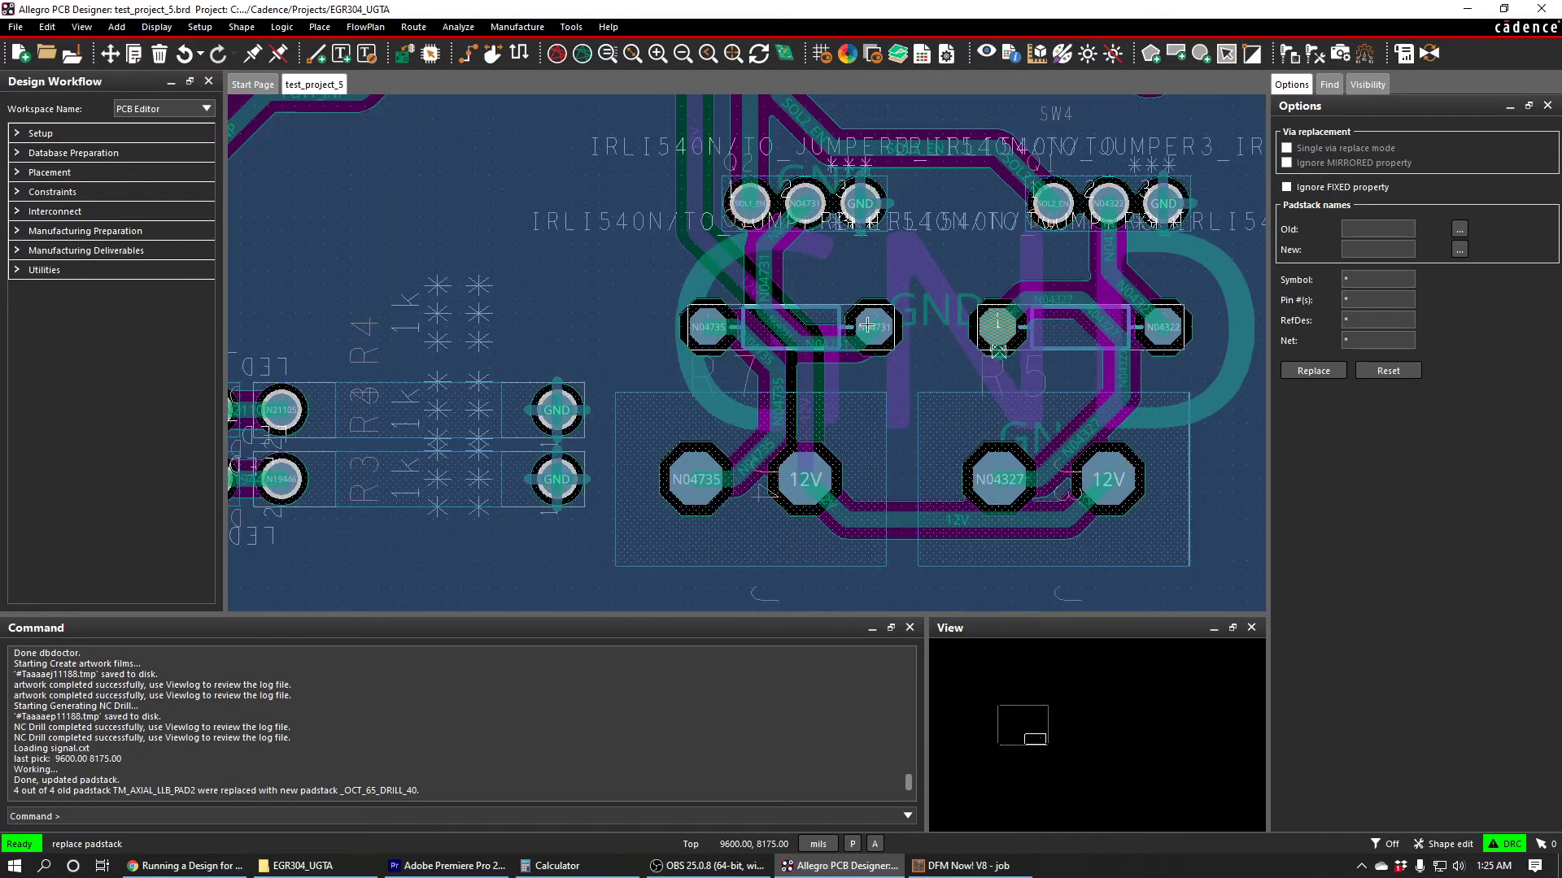
scroll(707, 334, "down", 1)
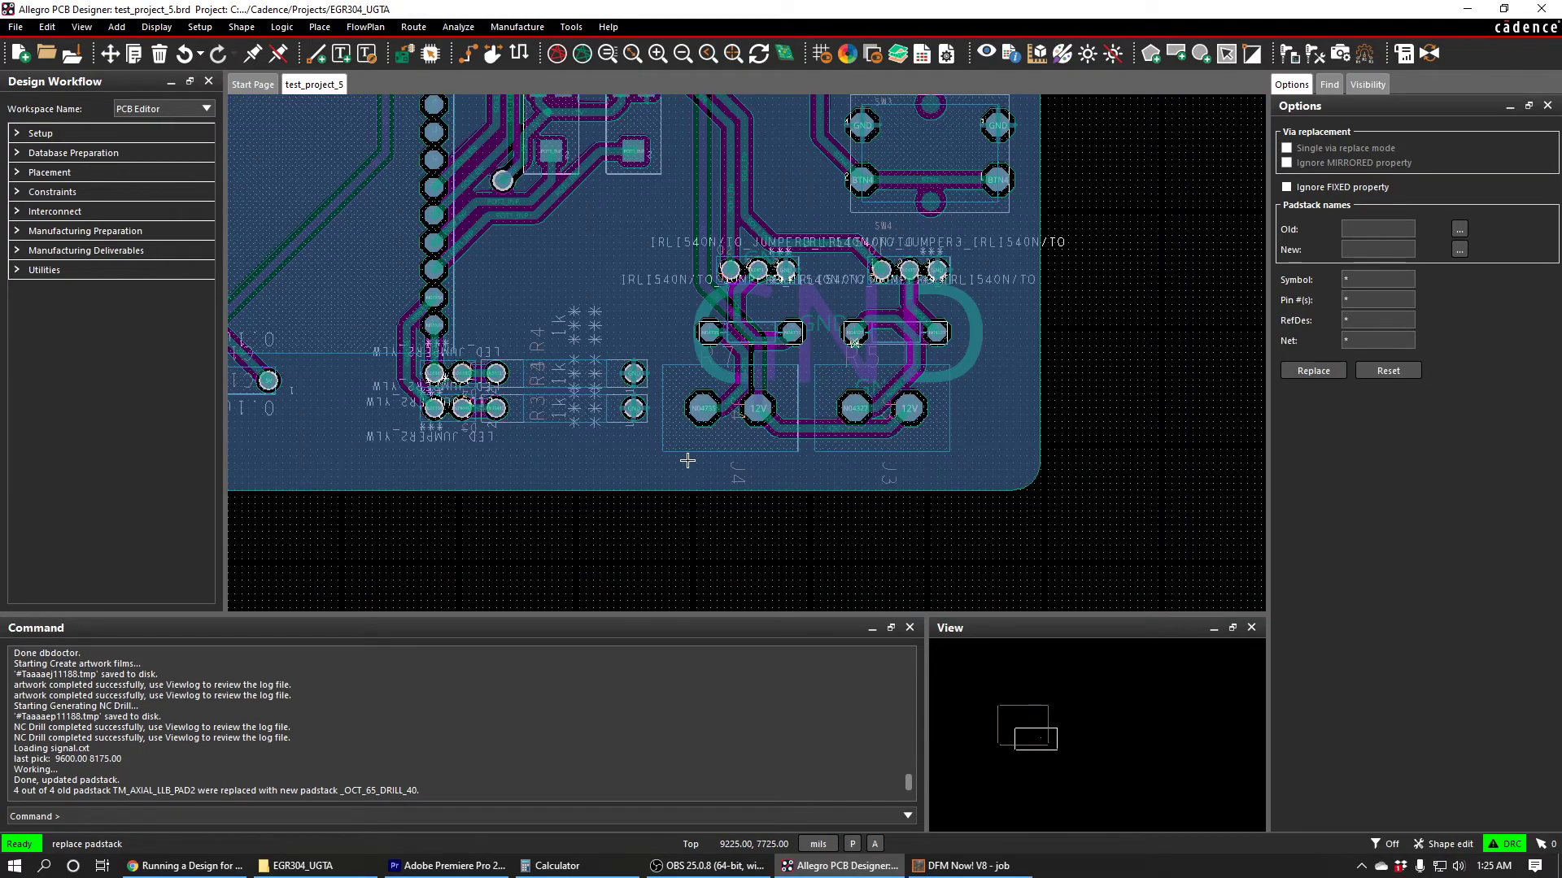
scroll(687, 462, "down", 1)
scroll(658, 235, "down", 1)
scroll(711, 219, "up", 4)
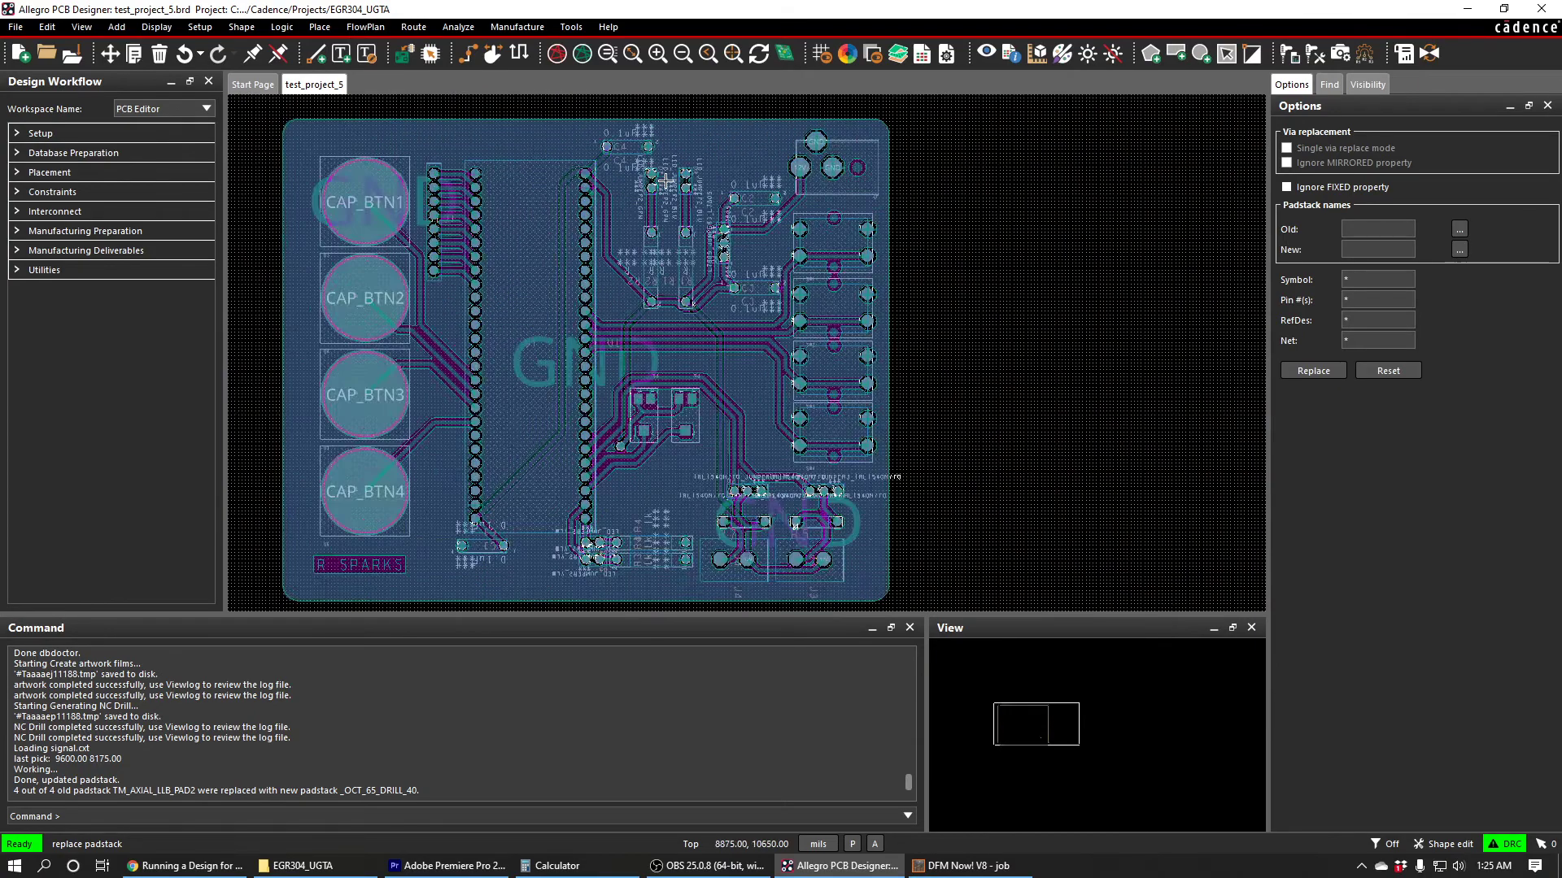
scroll(933, 378, "down", 2)
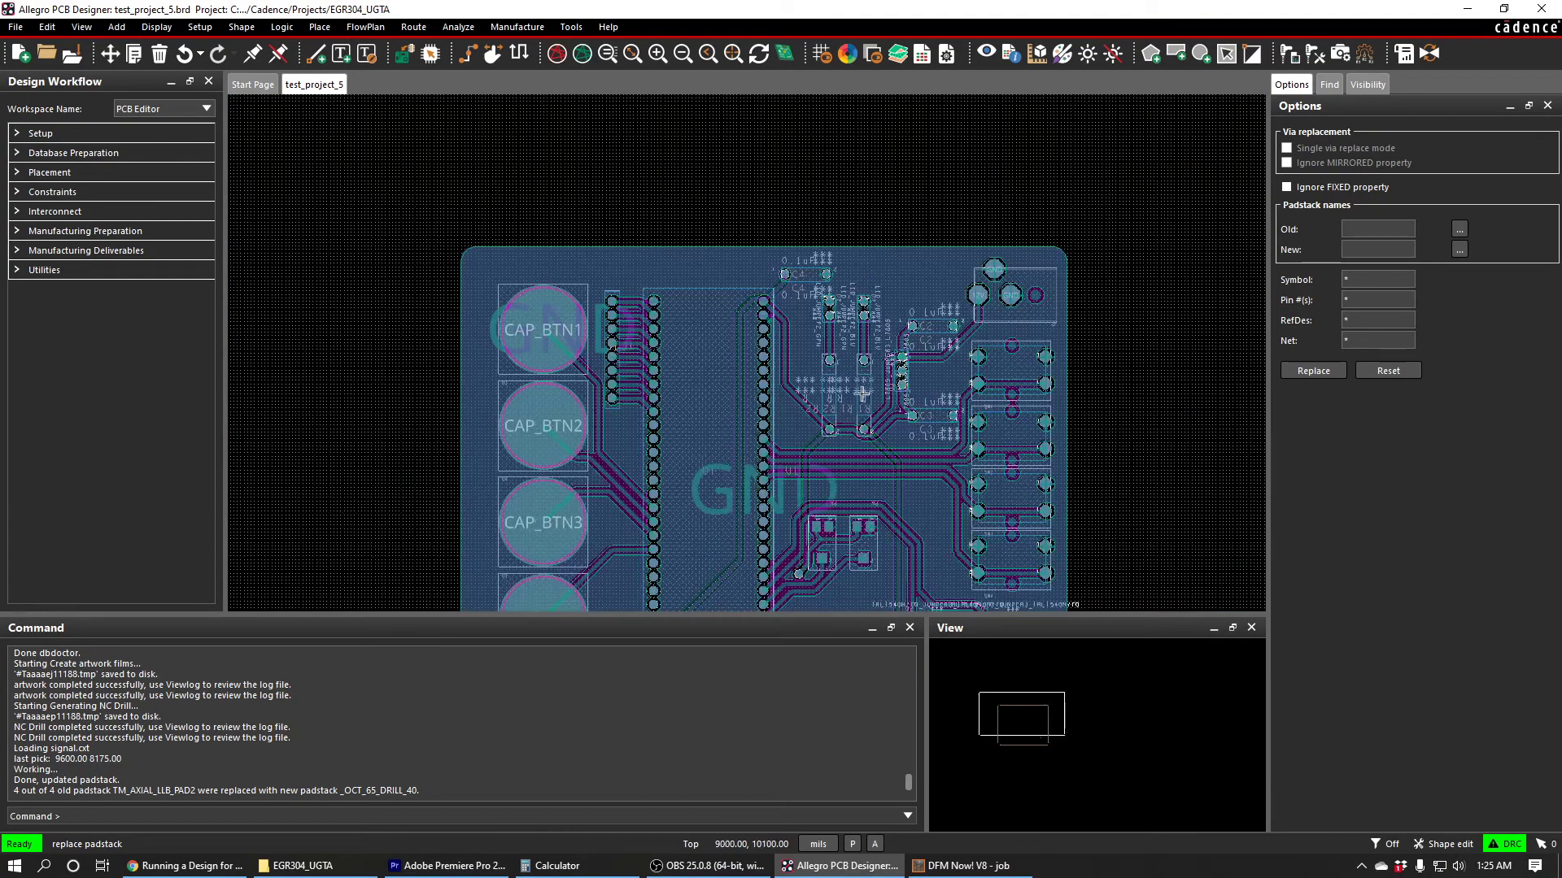
scroll(858, 511, "down", 1)
scroll(781, 440, "up", 3)
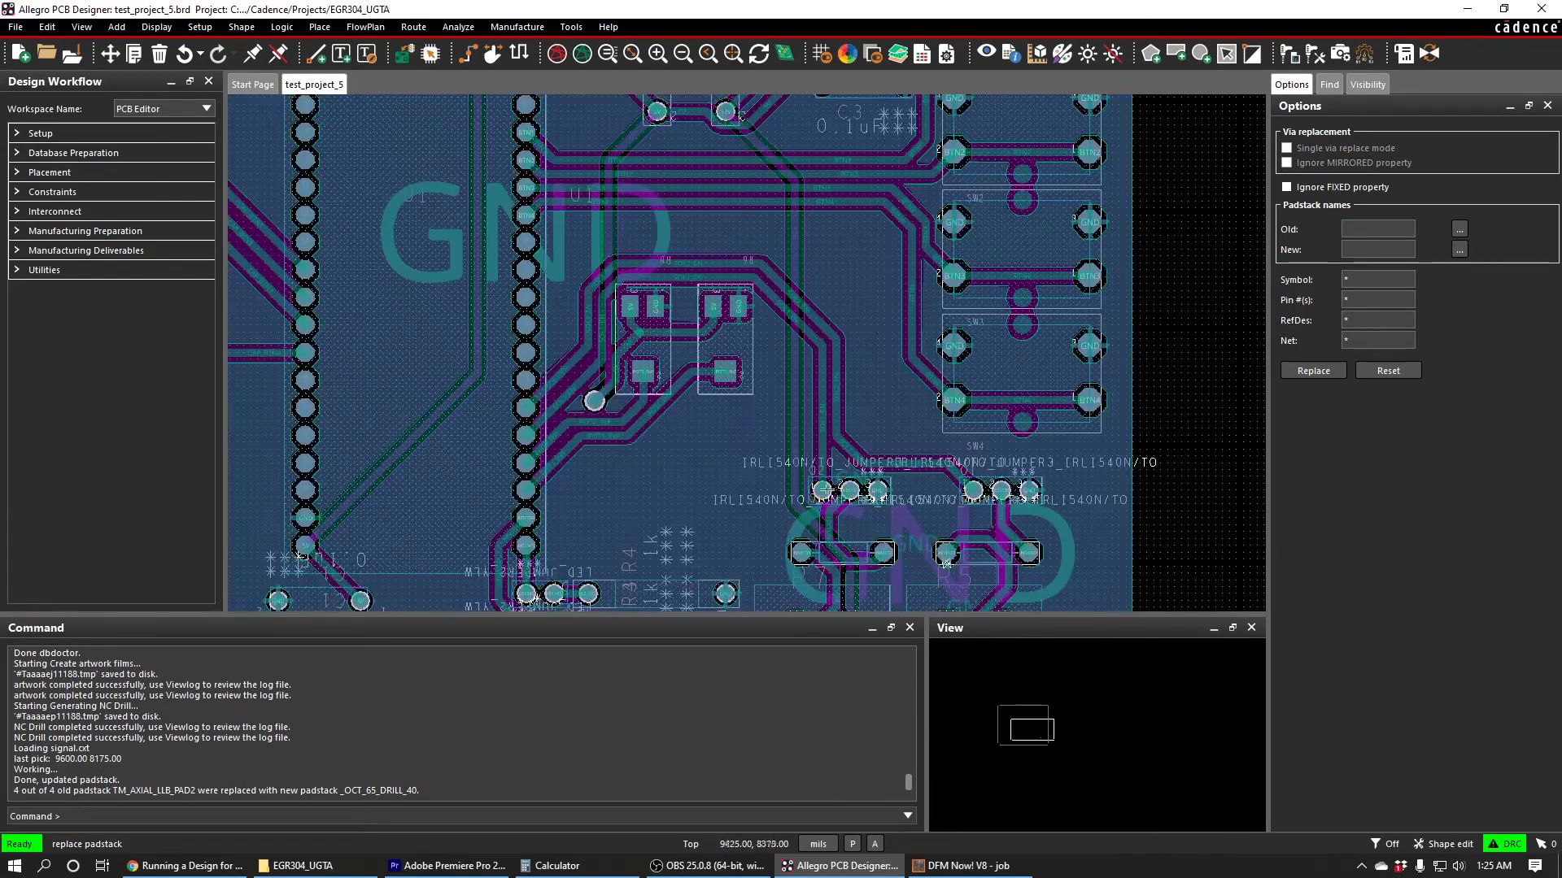
scroll(780, 439, "down", 2)
scroll(781, 439, "up", 1)
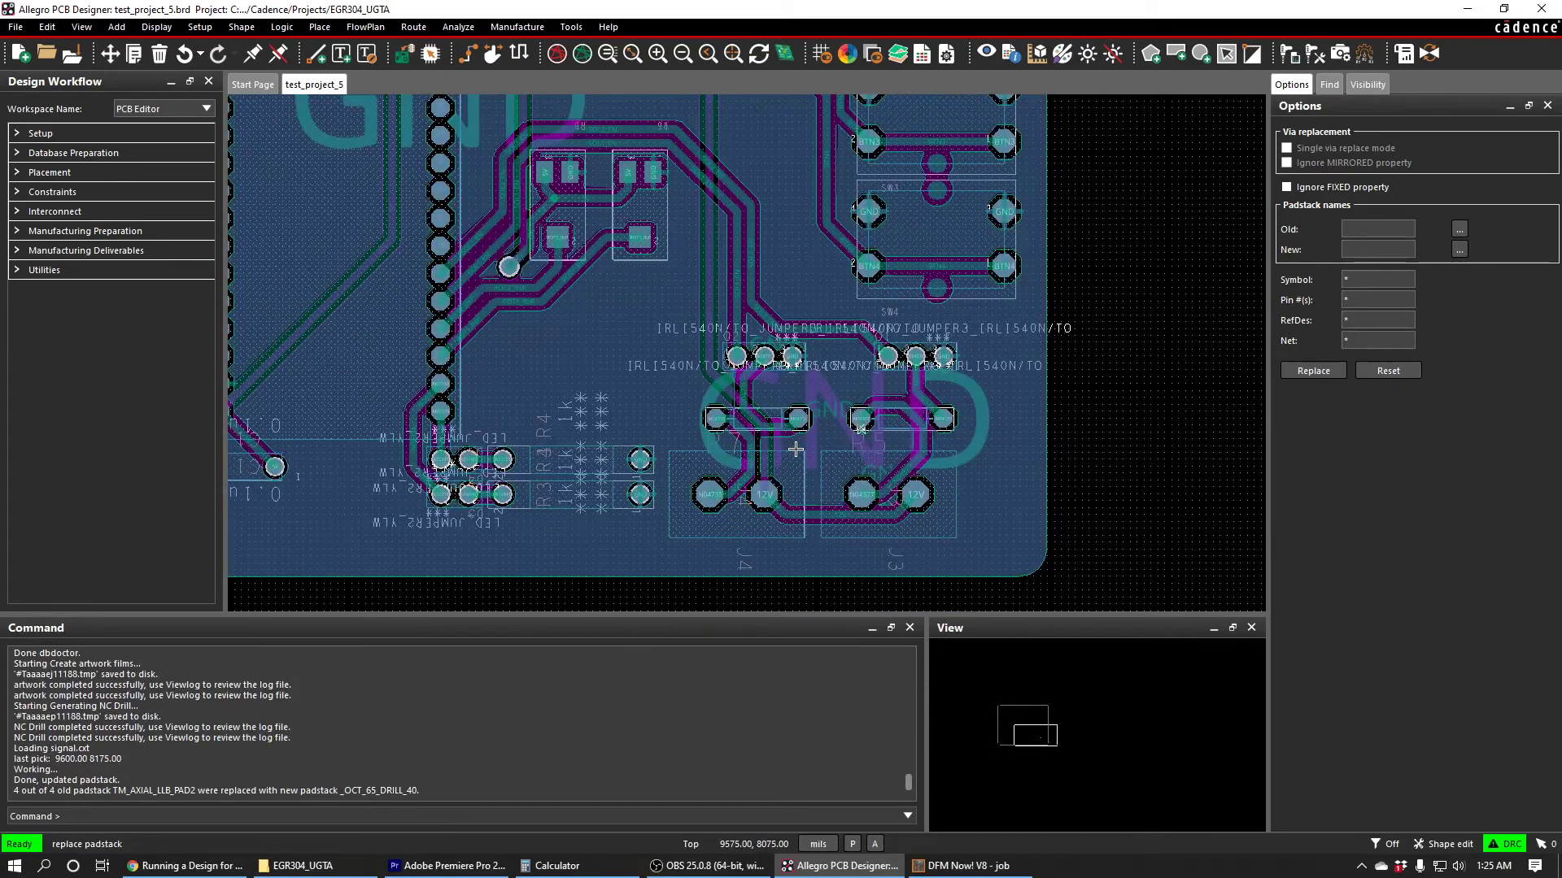
Step: Open the EGR304_UGTA folder in Explorer and select the old output files for deletion
left_click(356, 867)
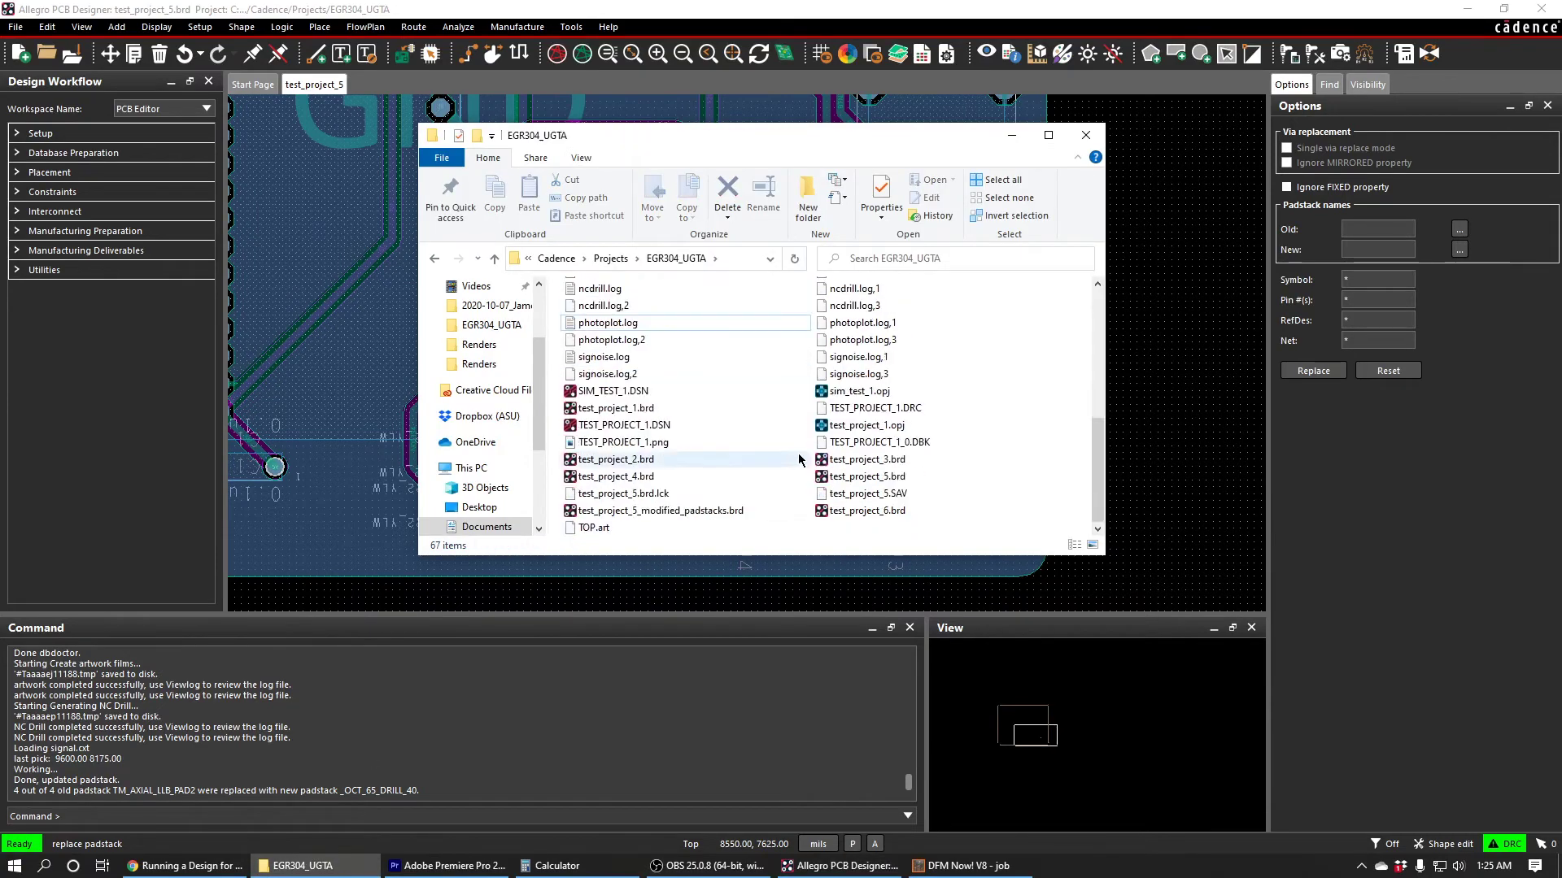
scroll(764, 463, "up", 5)
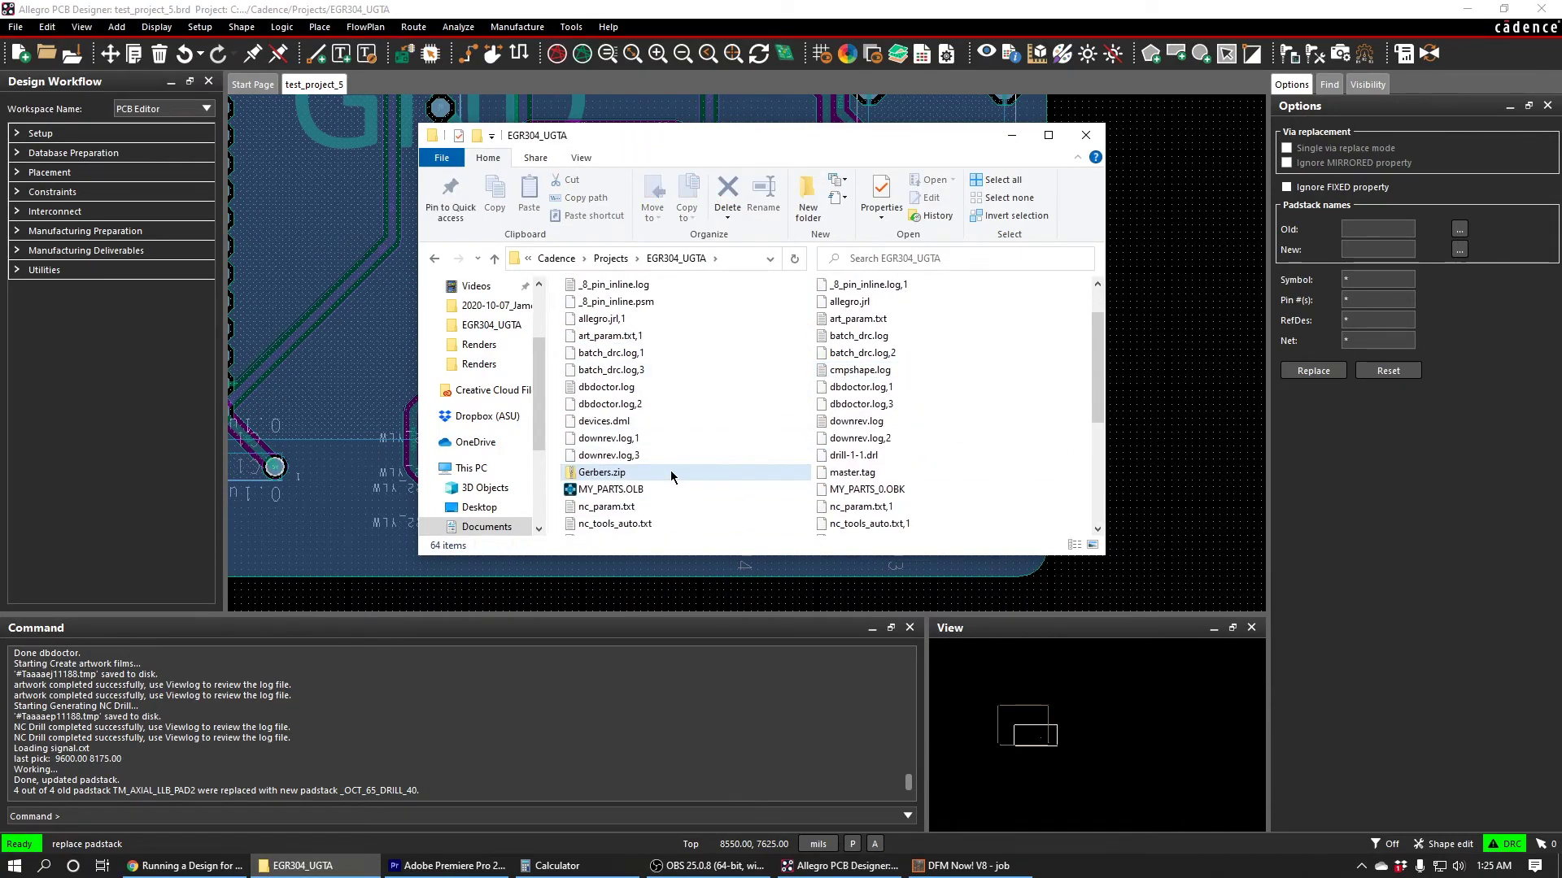
left_click(838, 506)
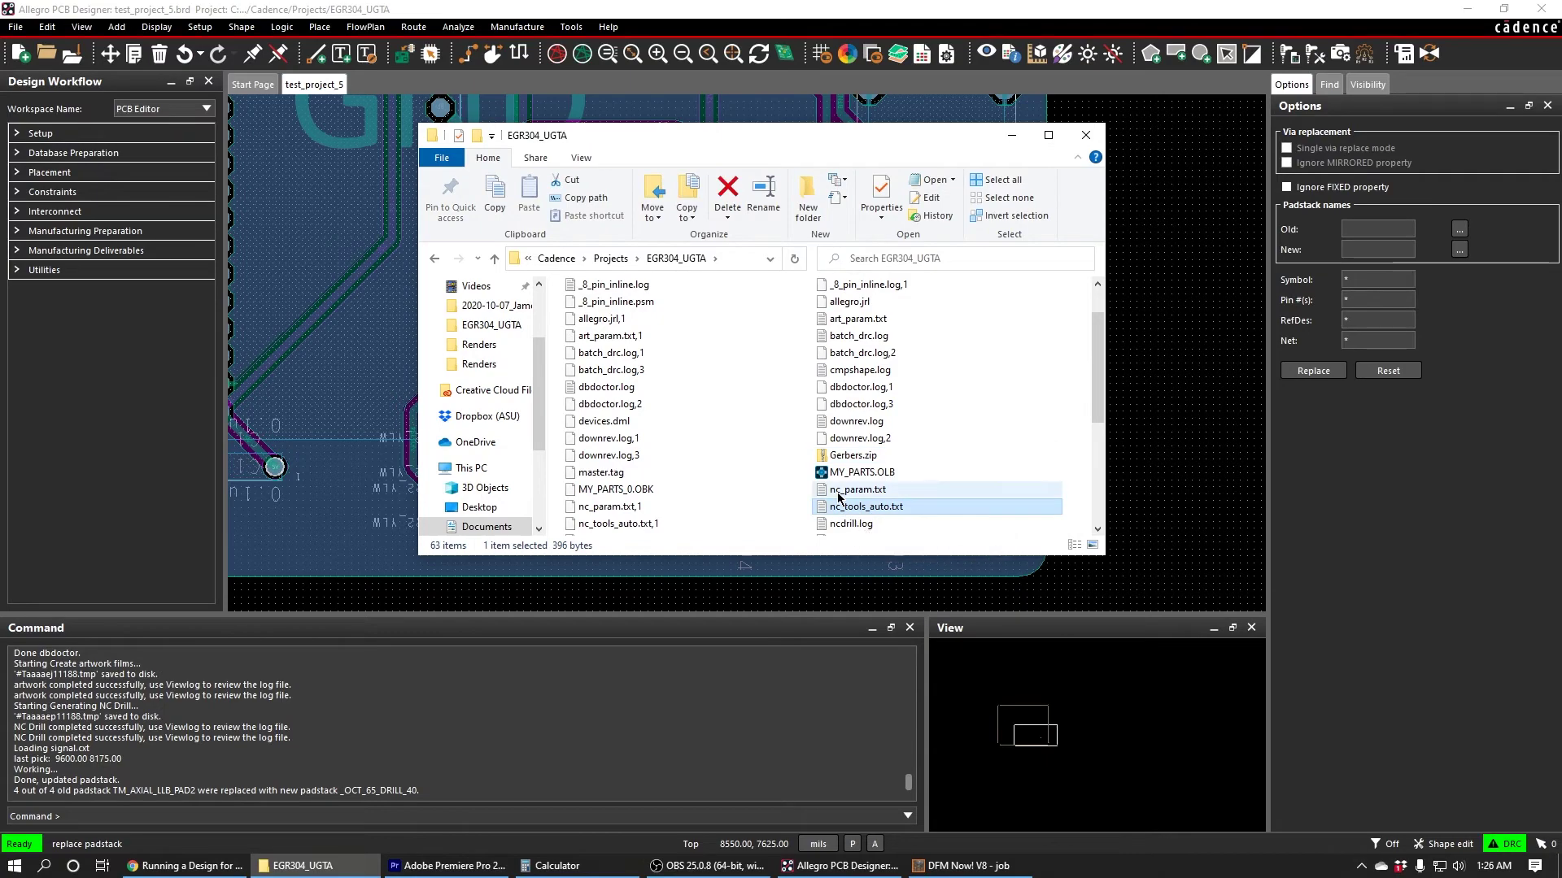
Step: Regenerate the artwork films via Manufacture > Artwork and dismiss the artwork log
left_click(1086, 135)
left_click(515, 27)
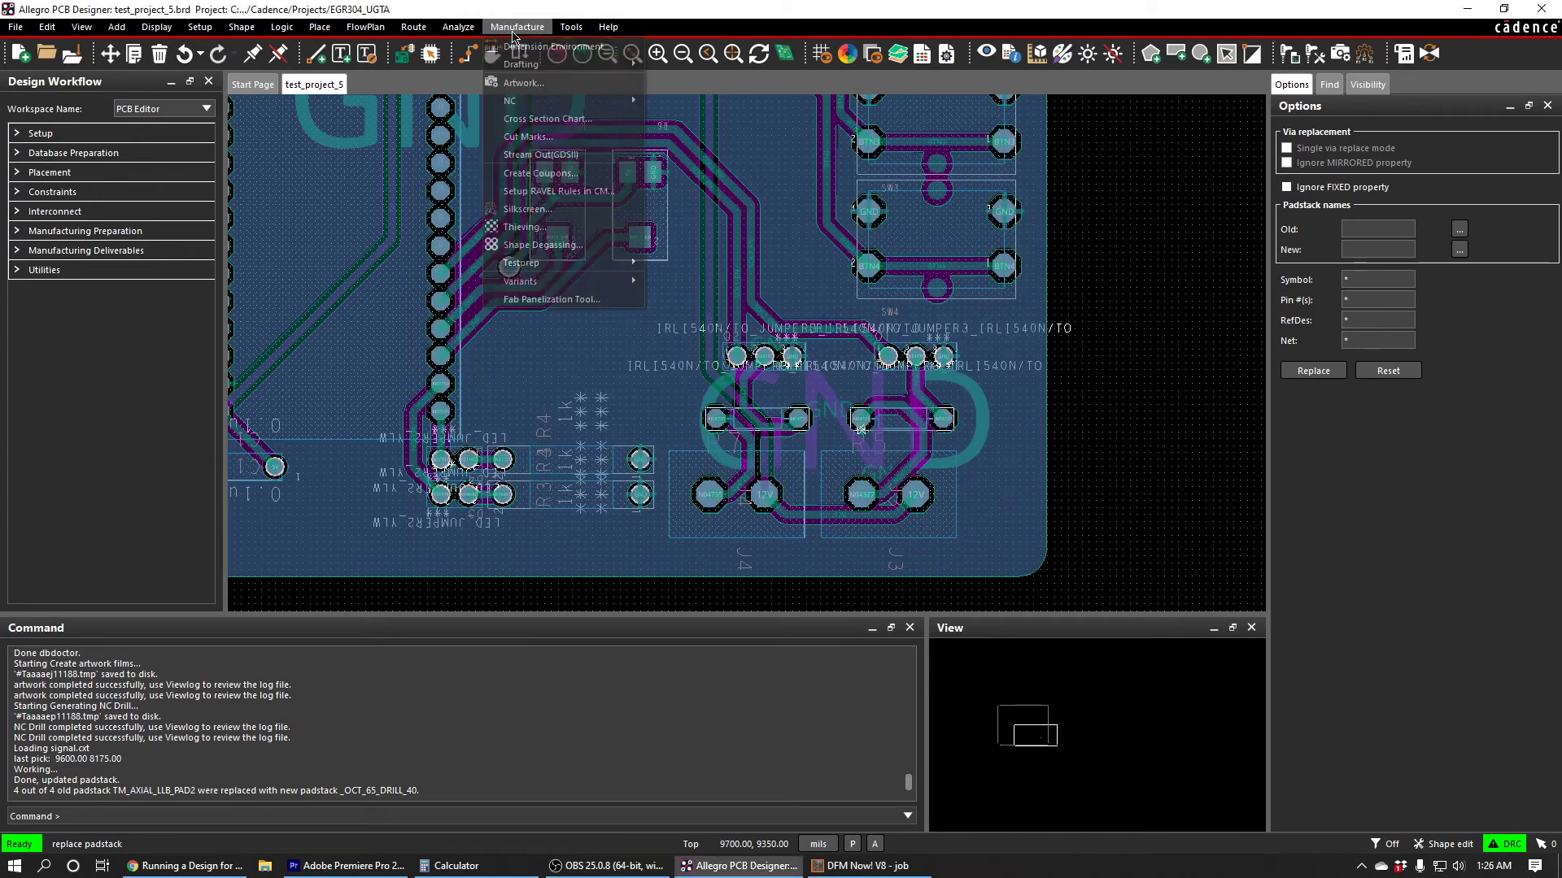
key("Escape")
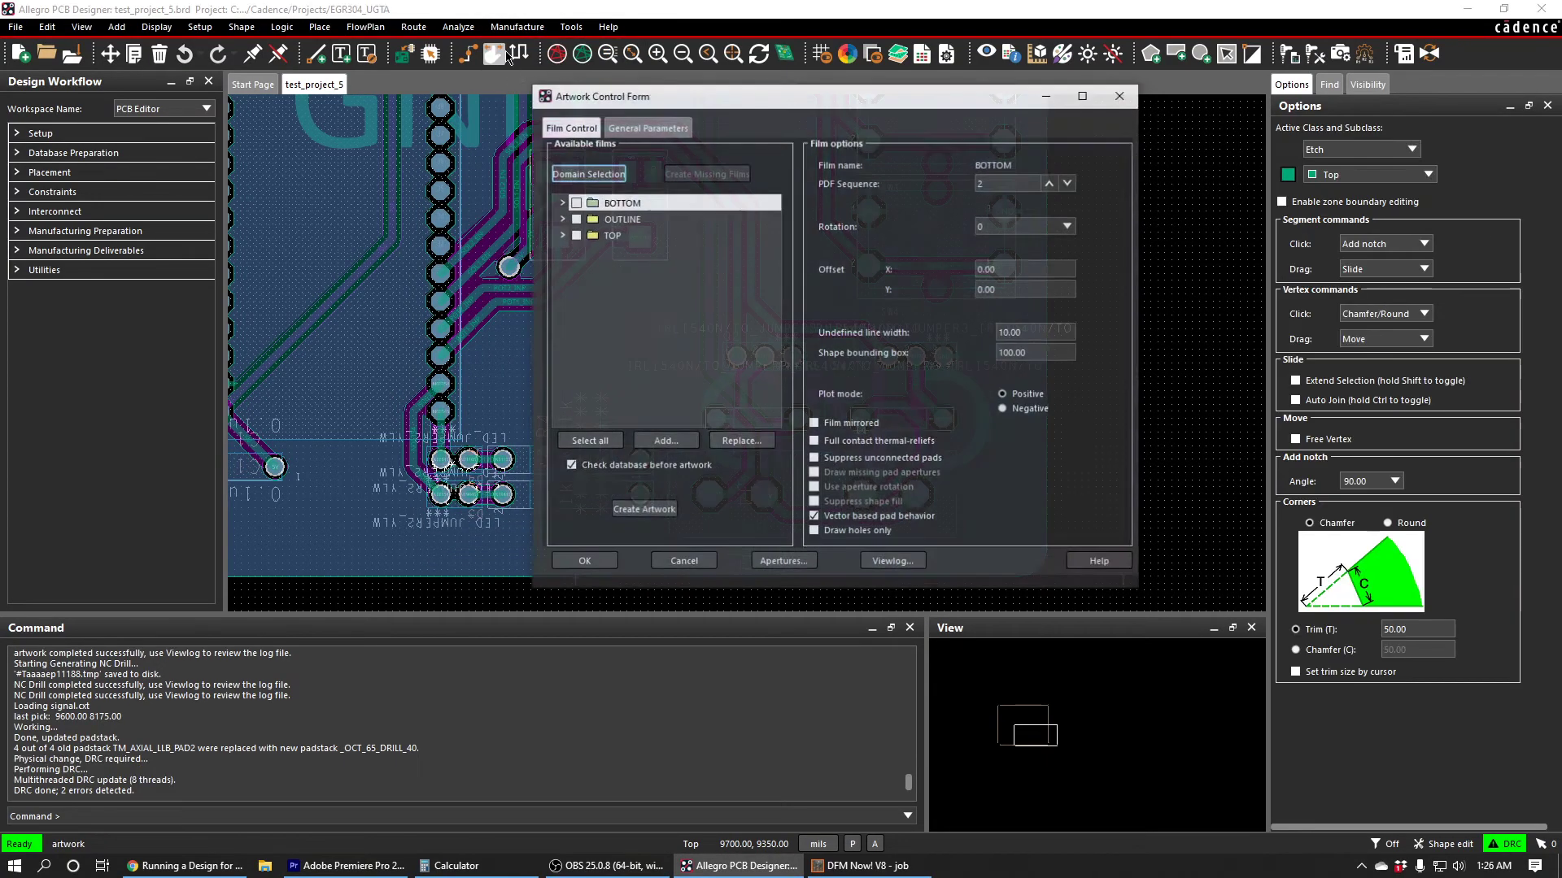
left_click(627, 510)
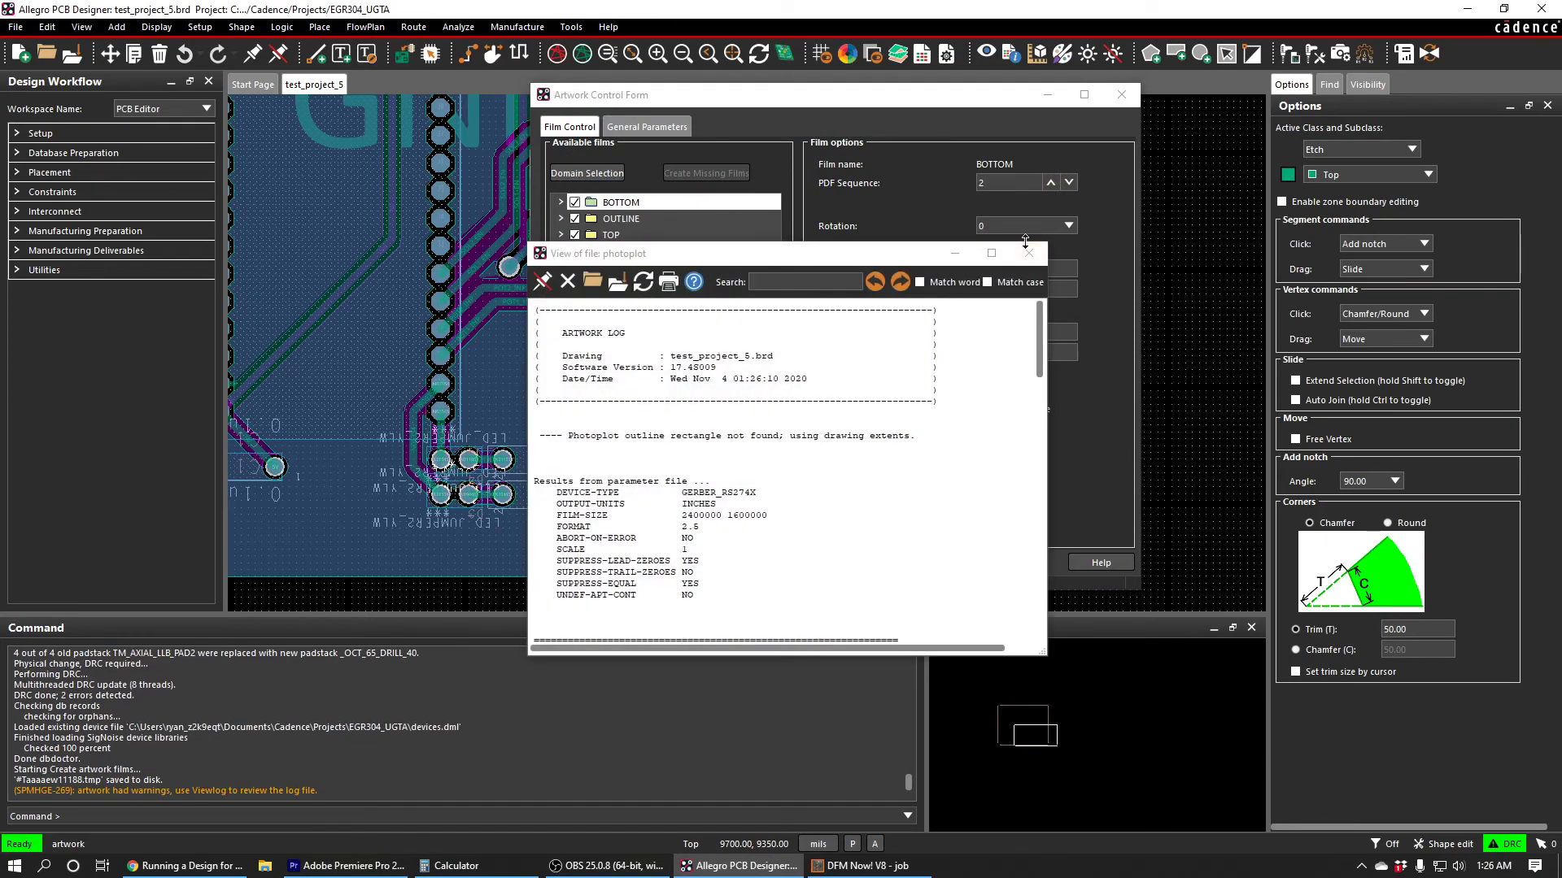
left_click(1028, 253)
left_click(584, 563)
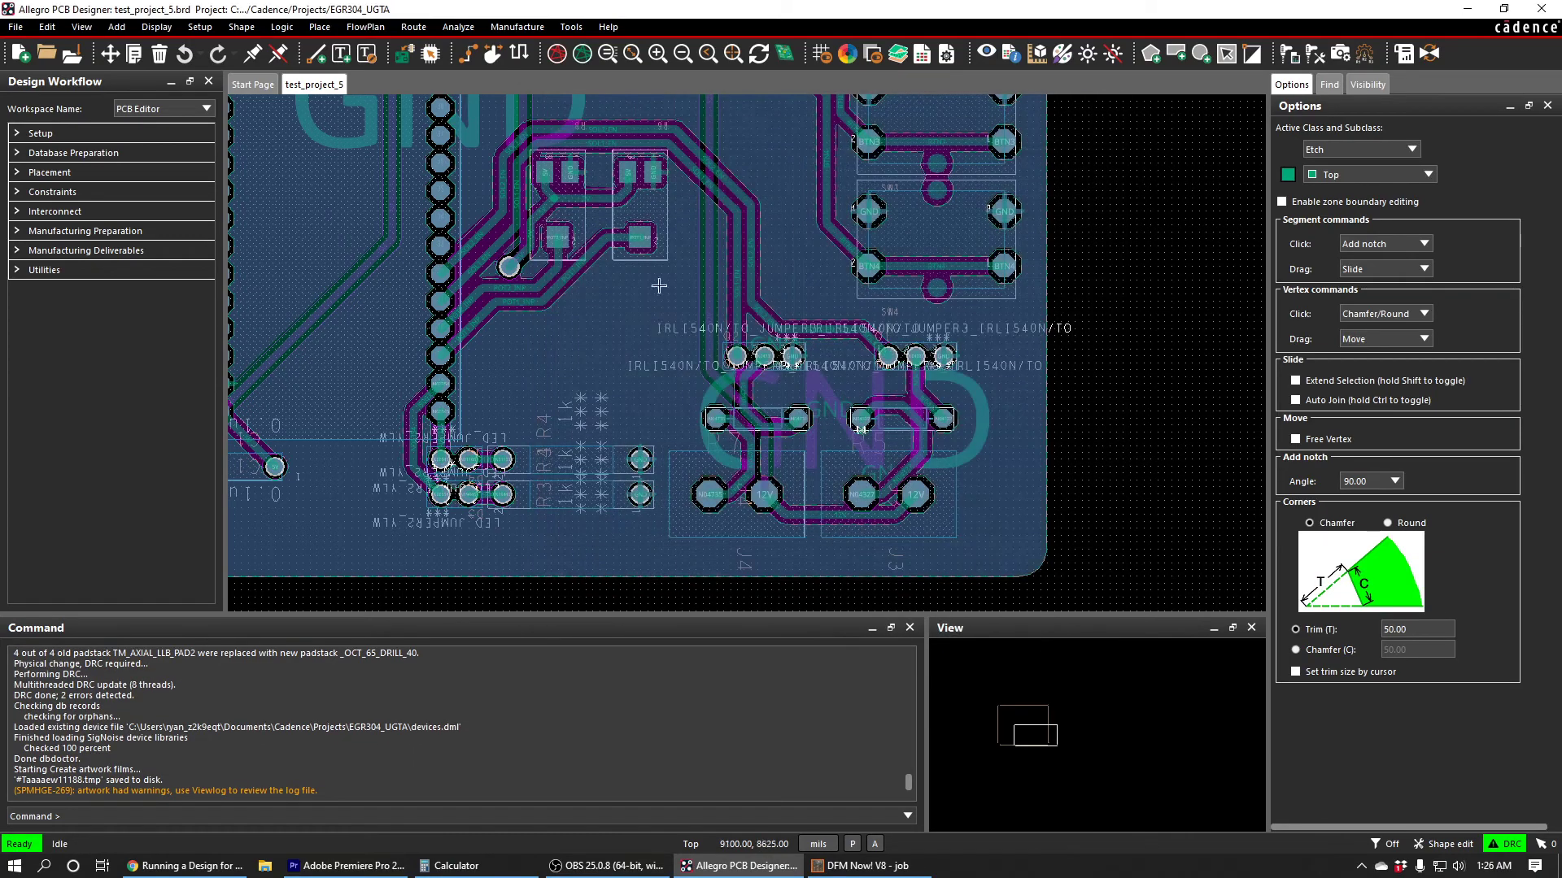
Step: Generate the NC drill file via Manufacture > NC > NC Drill
left_click(517, 27)
mouse_move(561, 101)
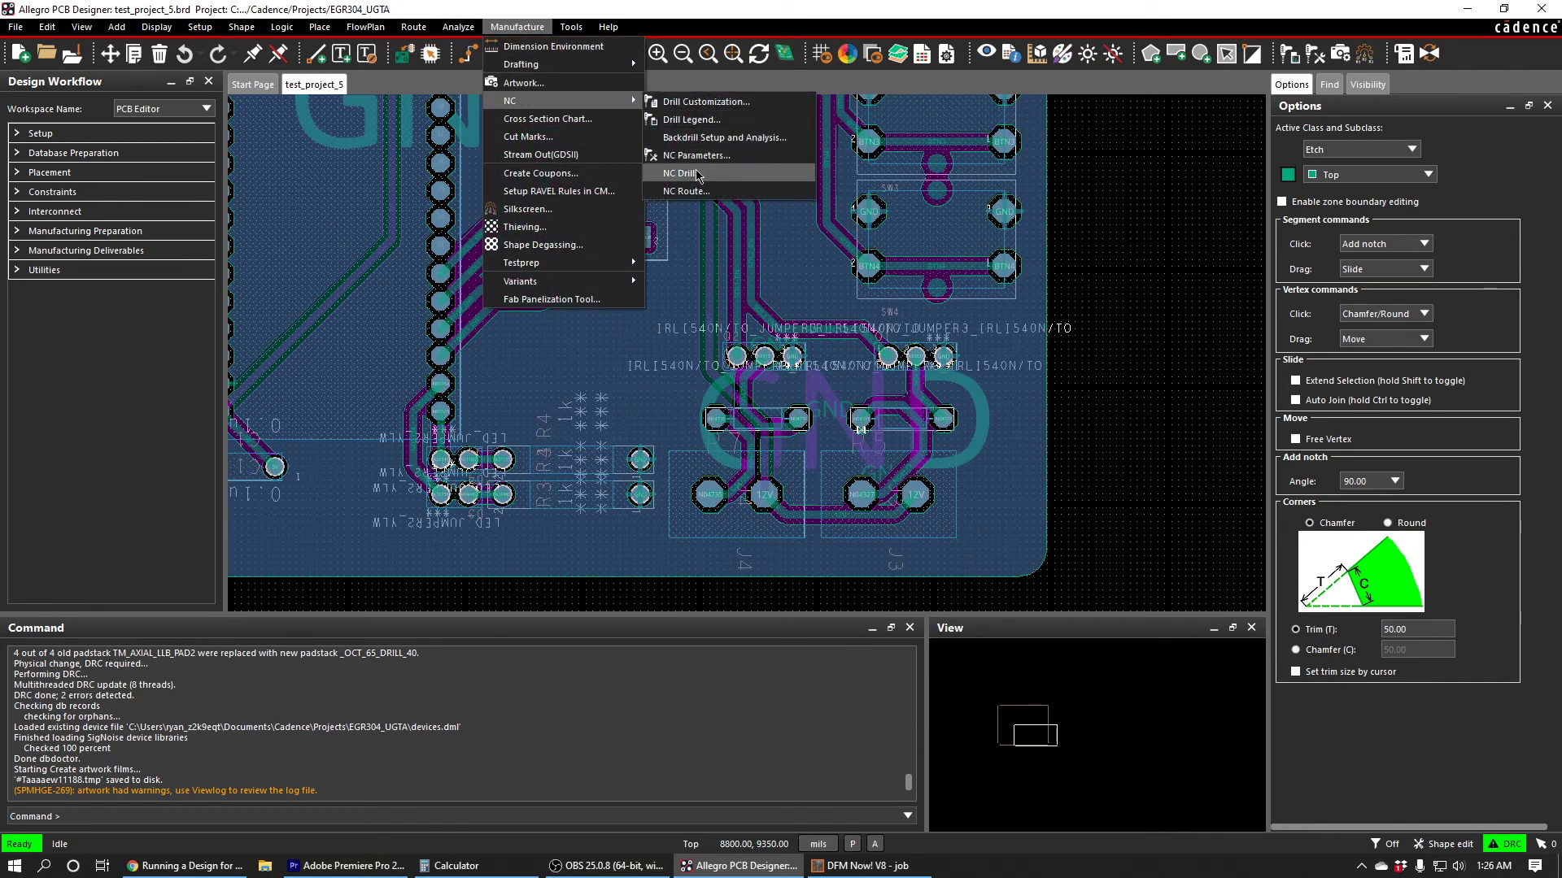
left_click(680, 173)
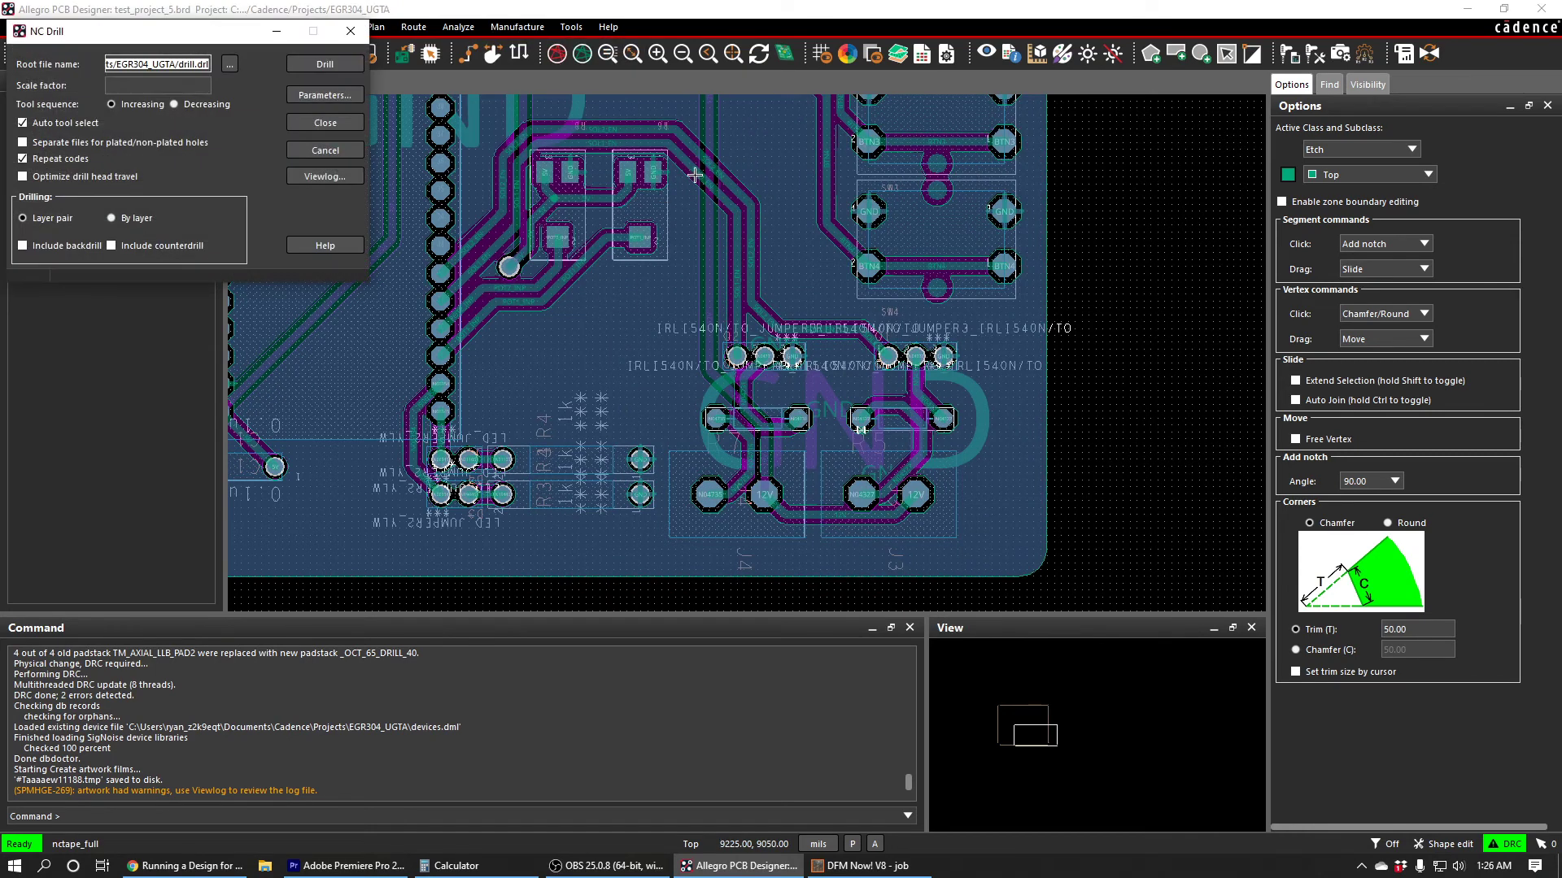
left_click(318, 65)
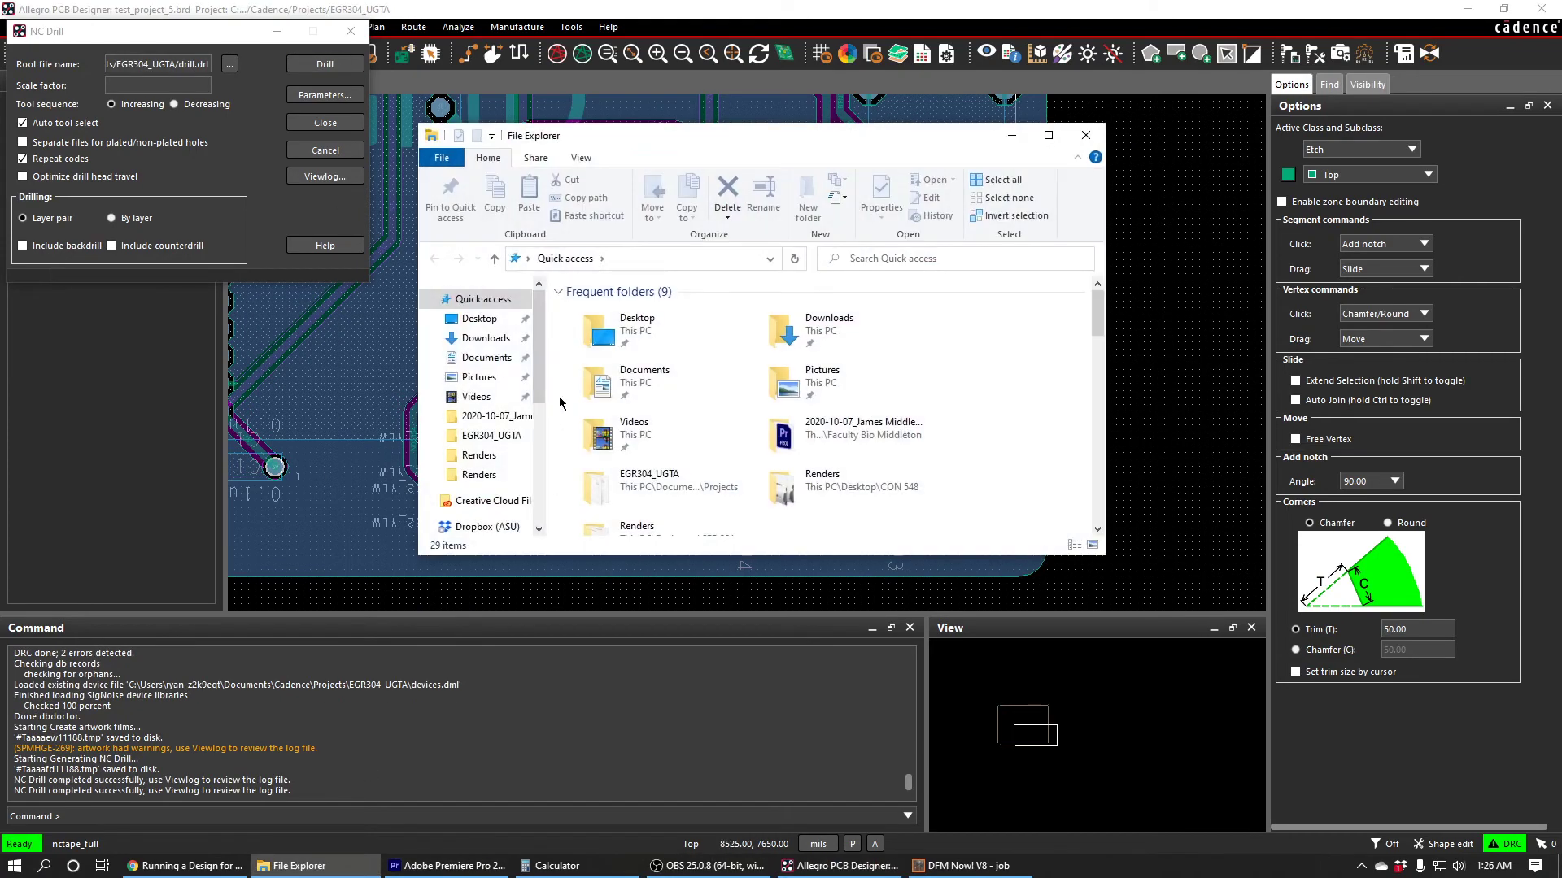
Step: Compress the EGR304_UGTA output files into Gerbers_2.zip and close the old DFM Now! job
left_click(480, 362)
double_click(611, 346)
double_click(612, 346)
double_click(610, 361)
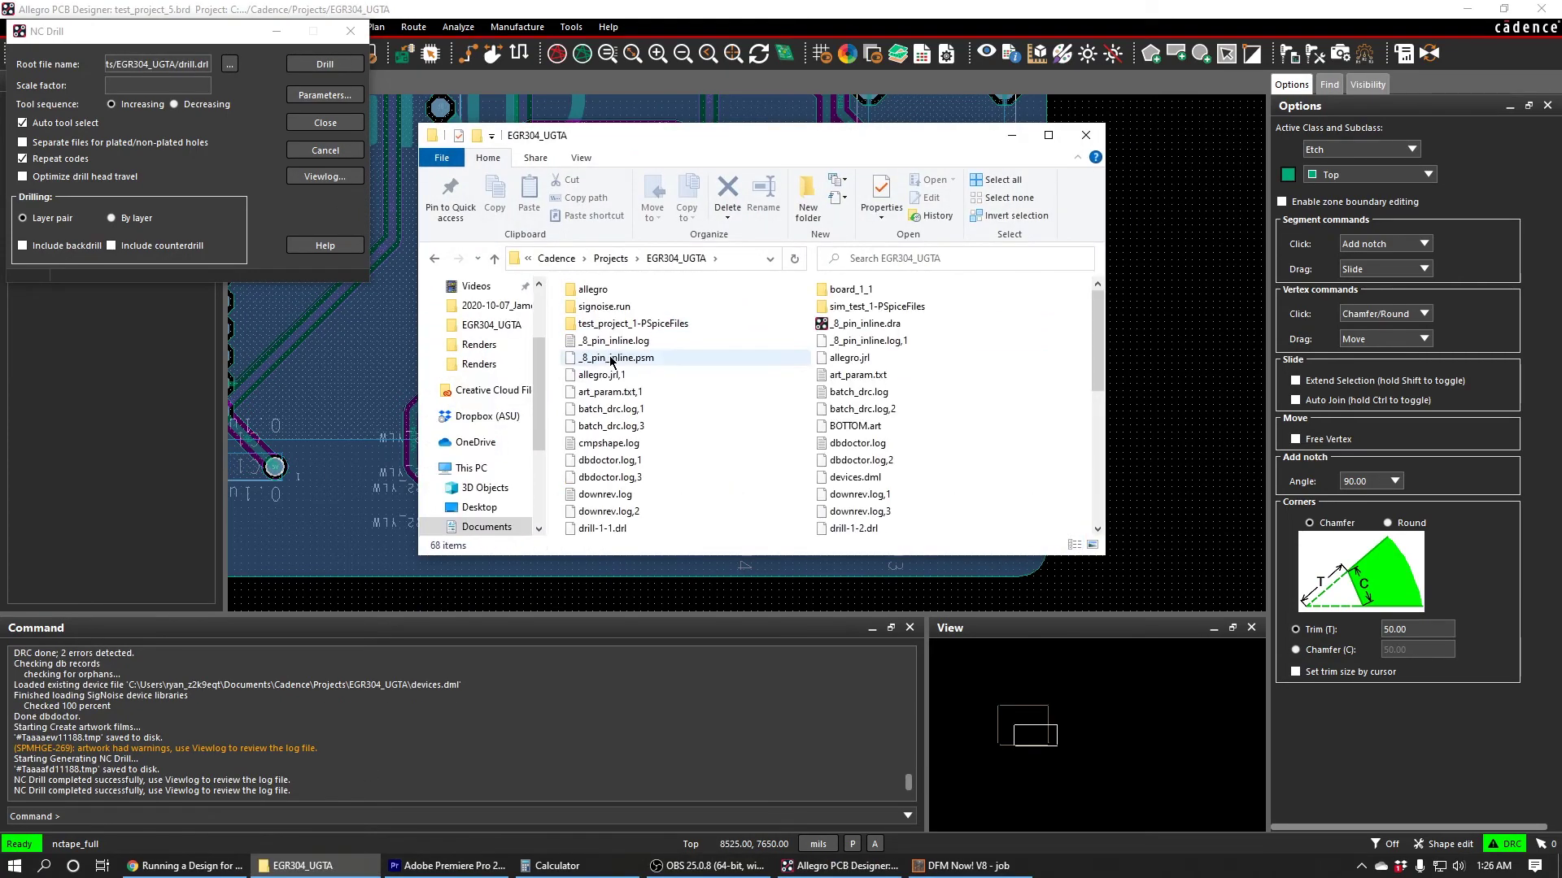
scroll(798, 527, "down", 1)
right_click(849, 526)
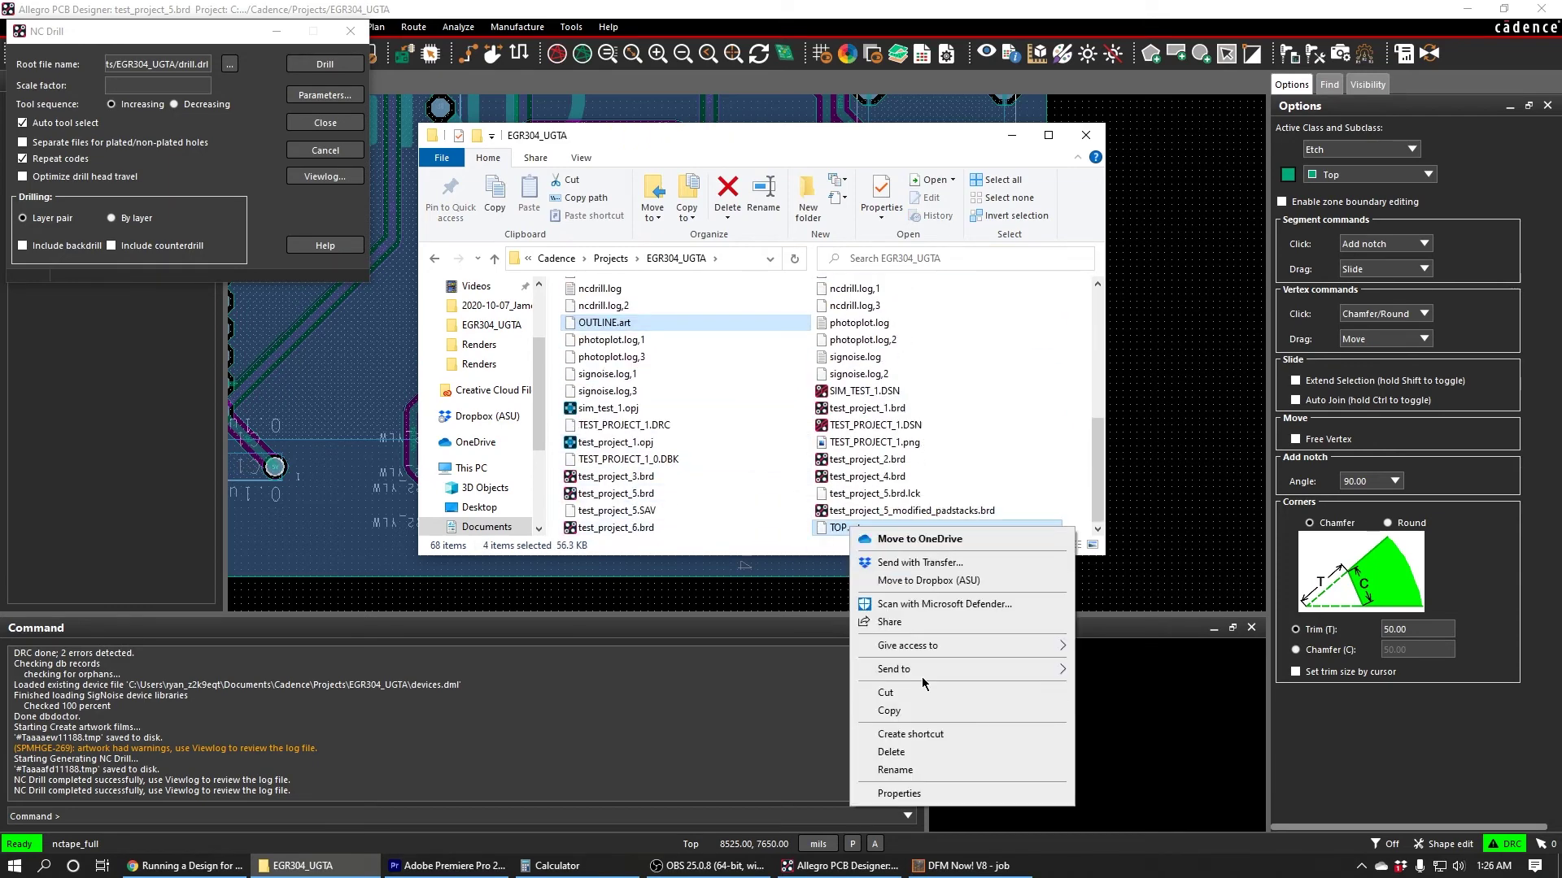
left_click(1139, 691)
type("Gerbers_2")
key("Return")
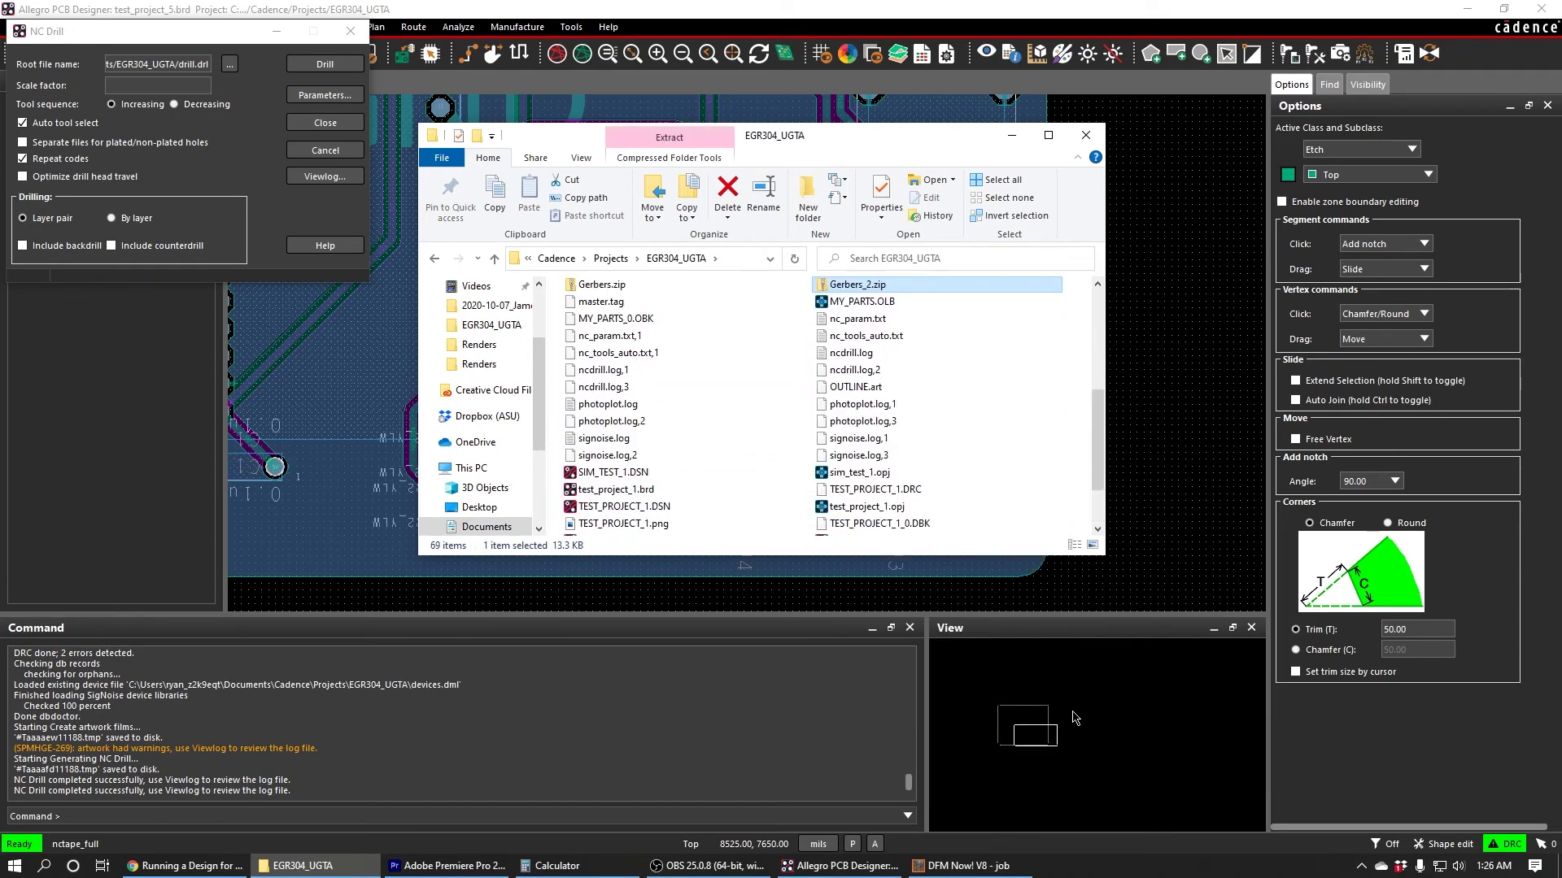
left_click(968, 865)
left_click(1540, 23)
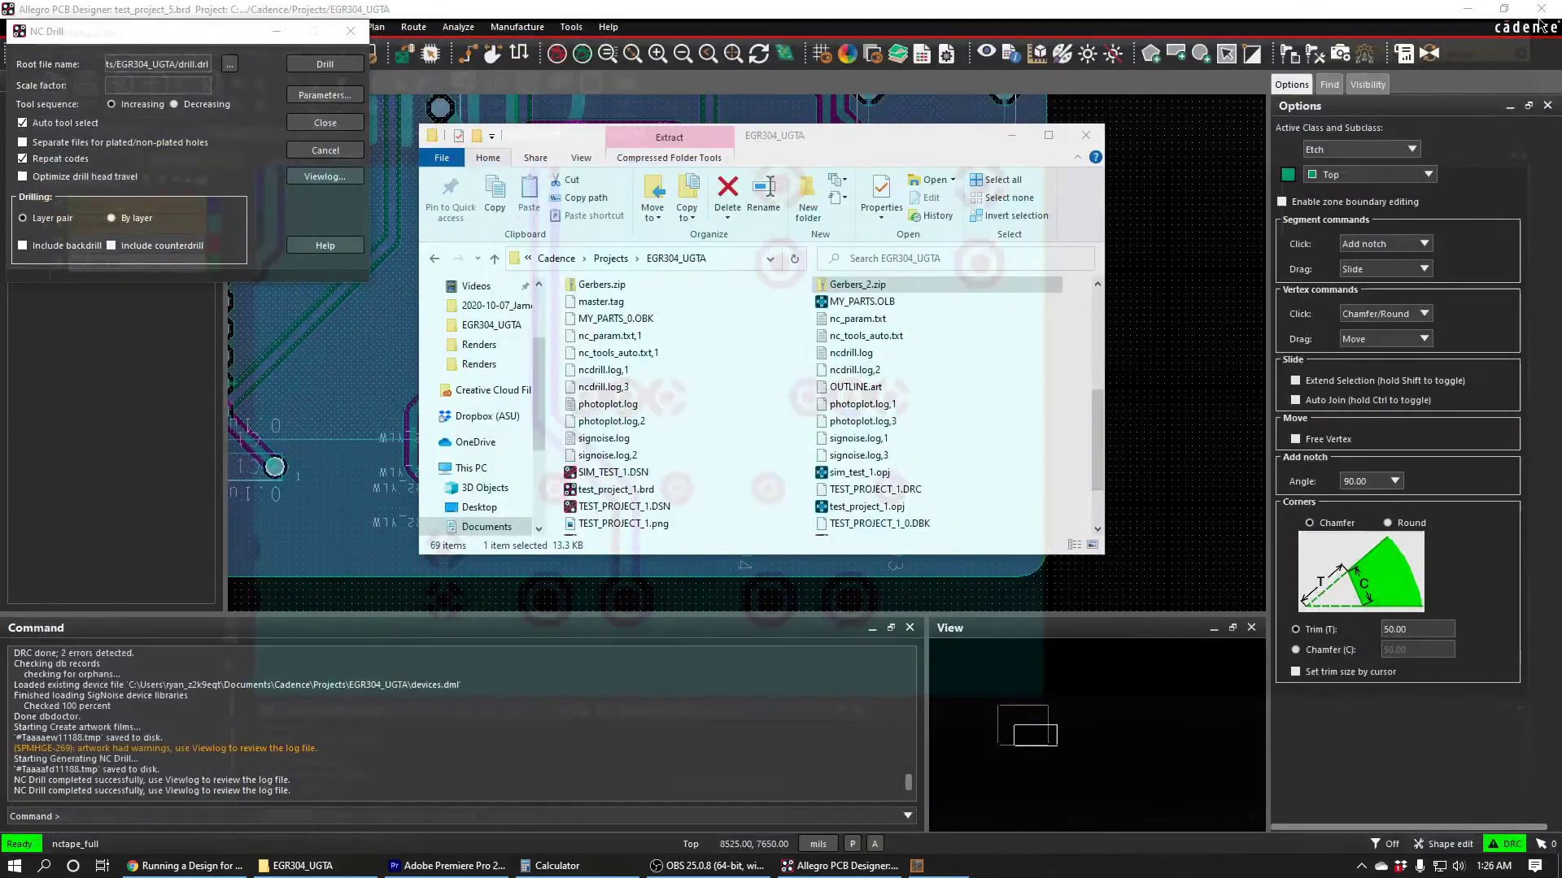
Step: Launch DFM Now! V8 from the Start menu search 'dfm'
left_click(13, 872)
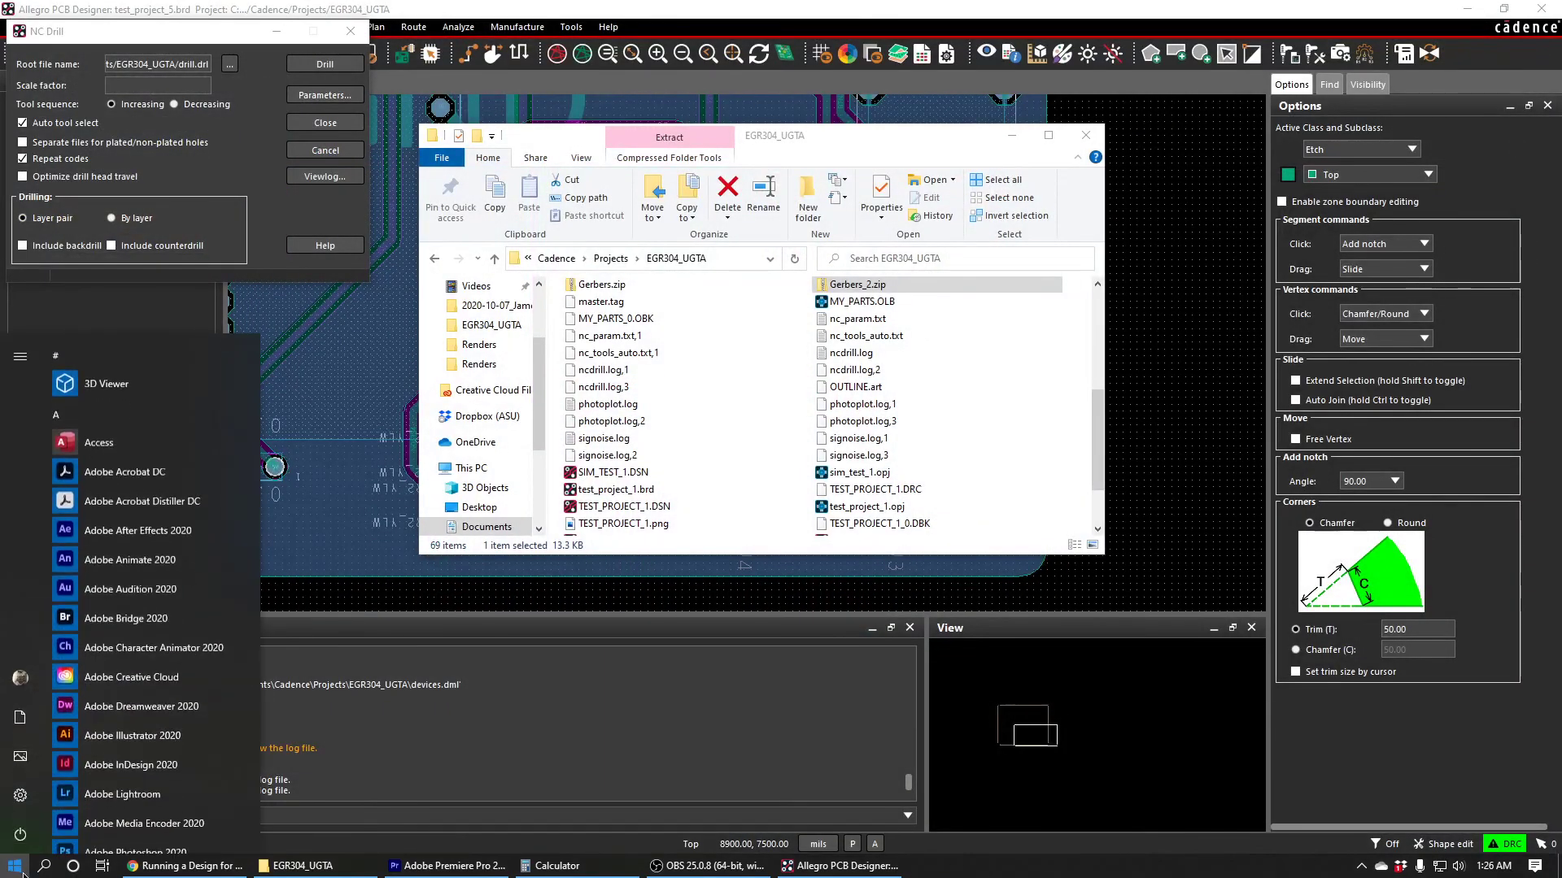
type("dfm")
left_click(23, 873)
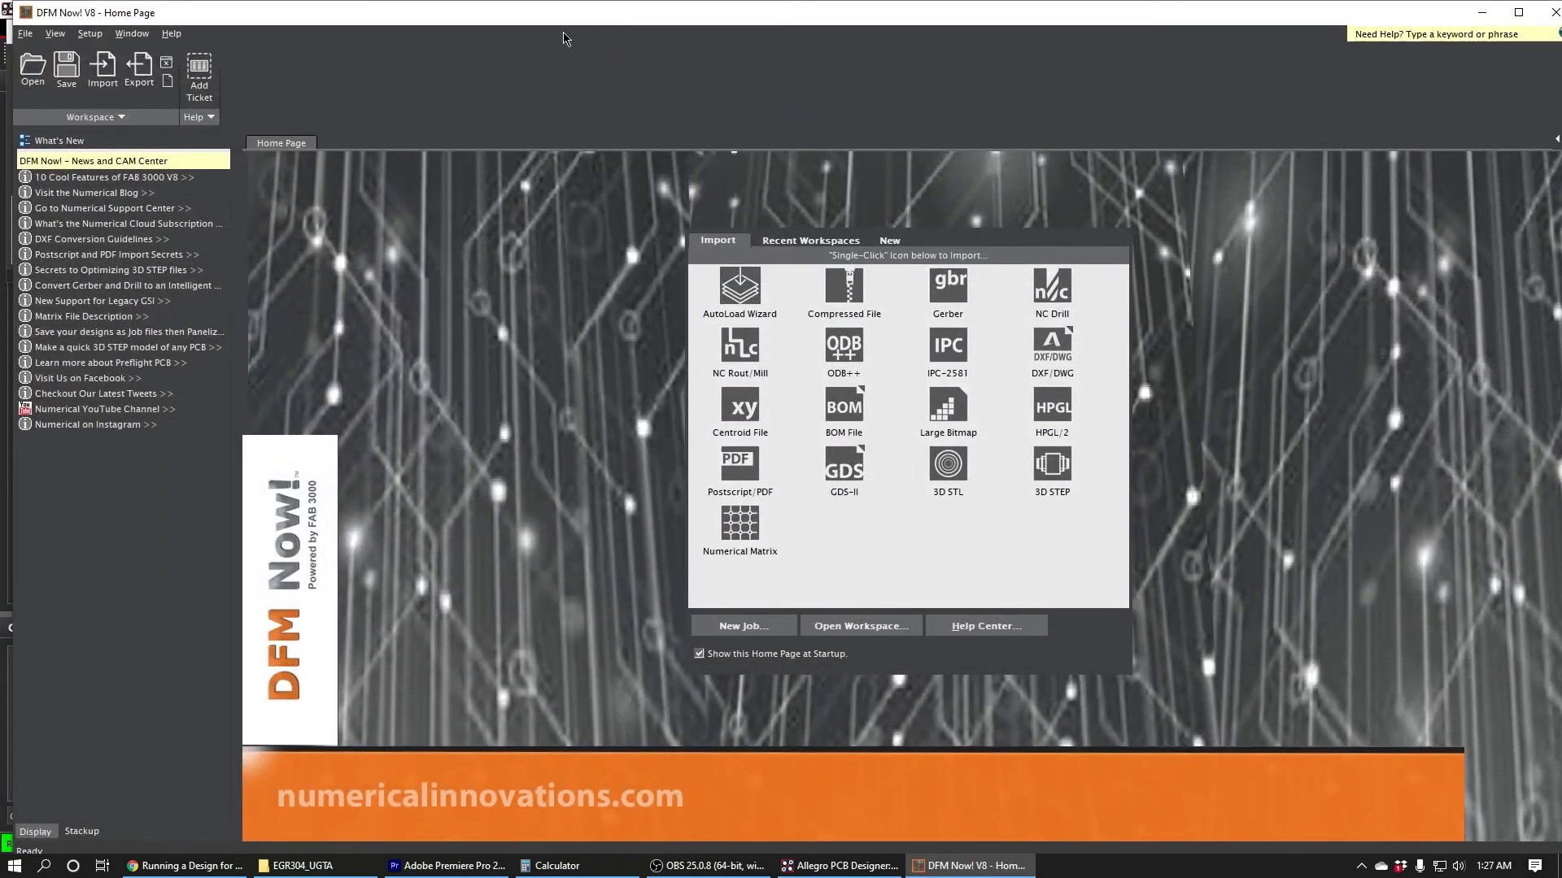
Step: Import Gerbers_2.zip from the EGR304_UGTA folder as a compressed file
left_click(26, 33)
mouse_move(122, 265)
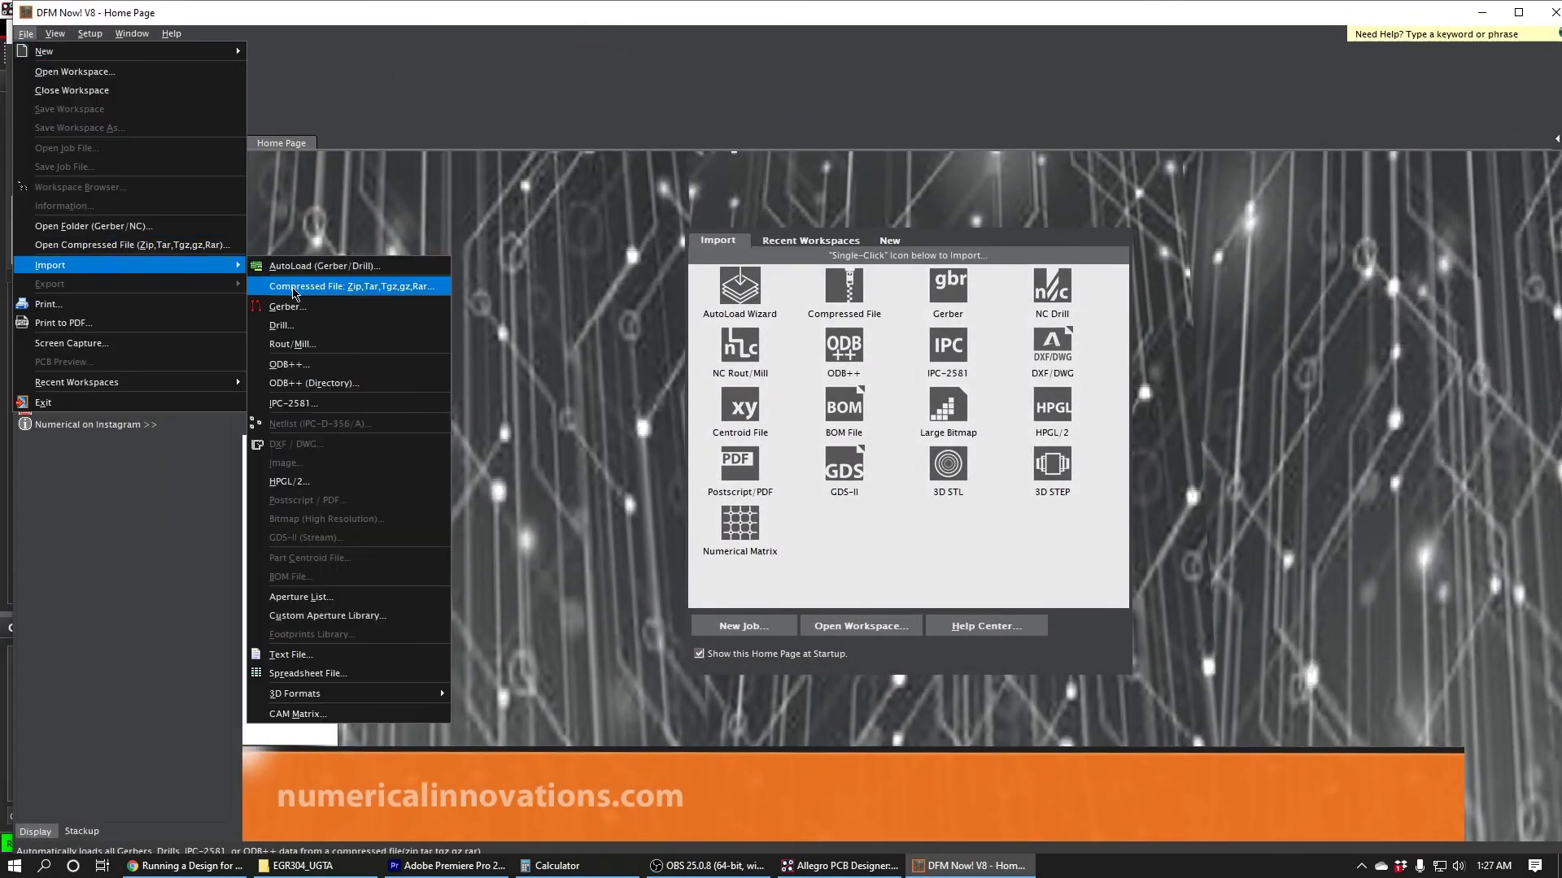
left_click(295, 290)
left_click(87, 191)
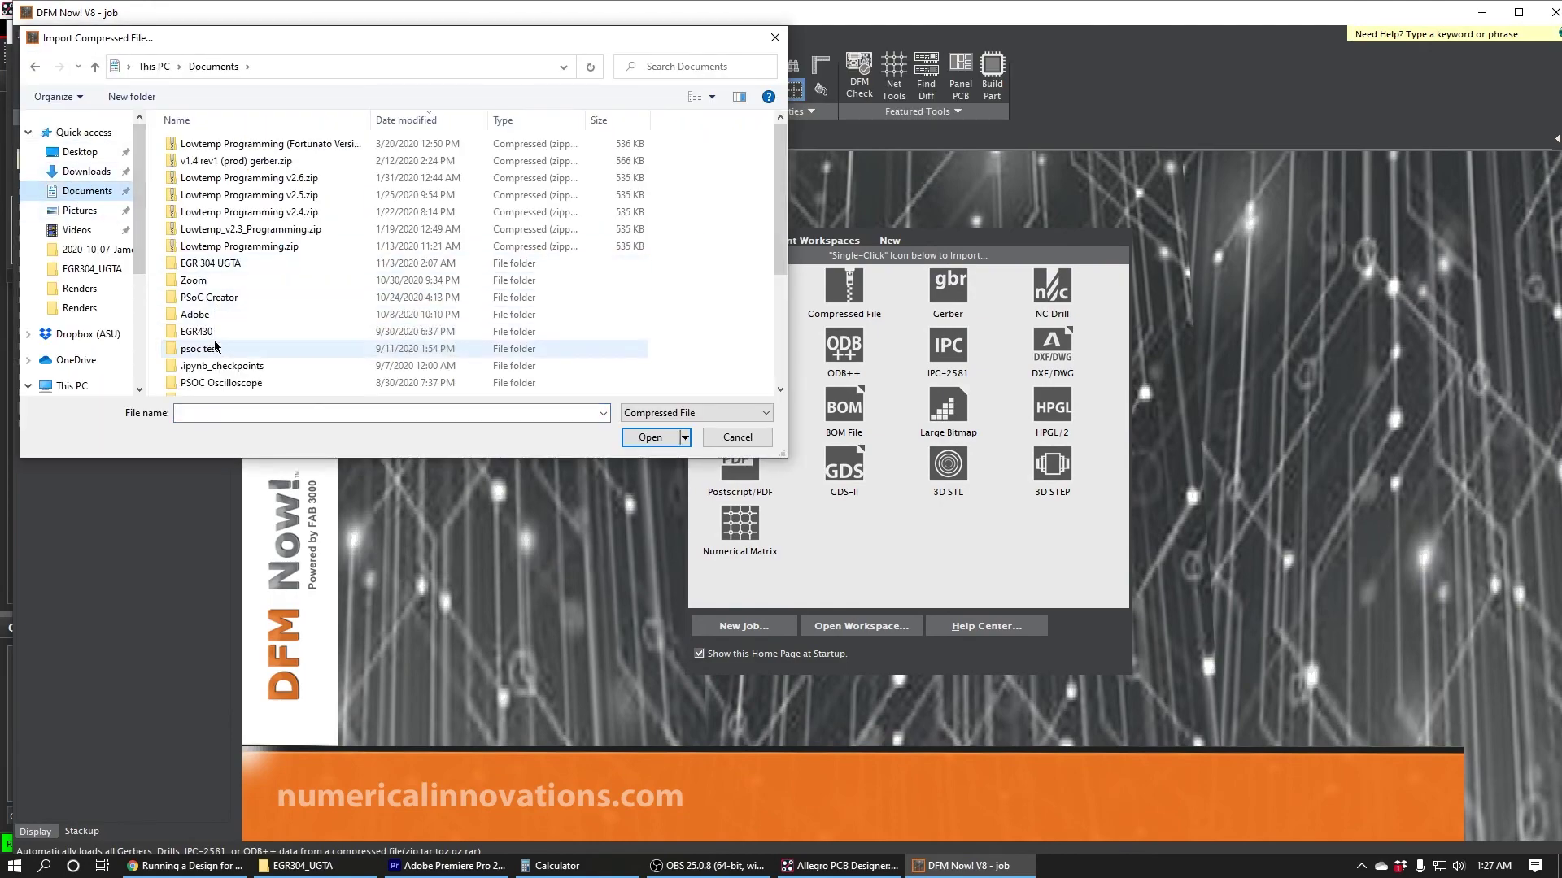
scroll(215, 347, "down", 3)
double_click(195, 226)
double_click(199, 195)
double_click(199, 193)
left_click(197, 247)
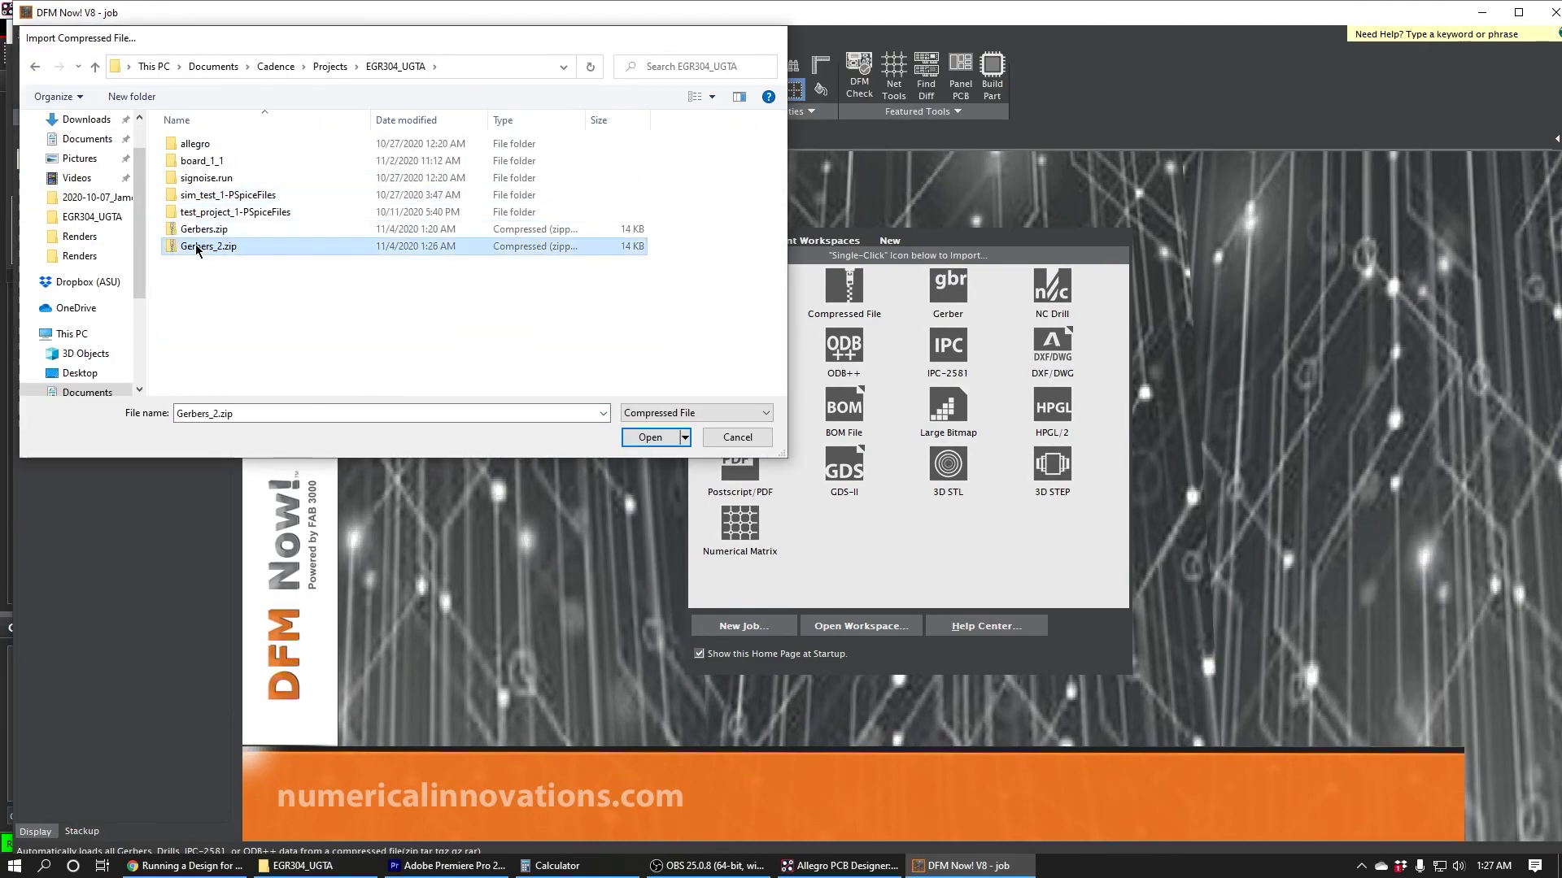
double_click(196, 246)
left_click(1045, 639)
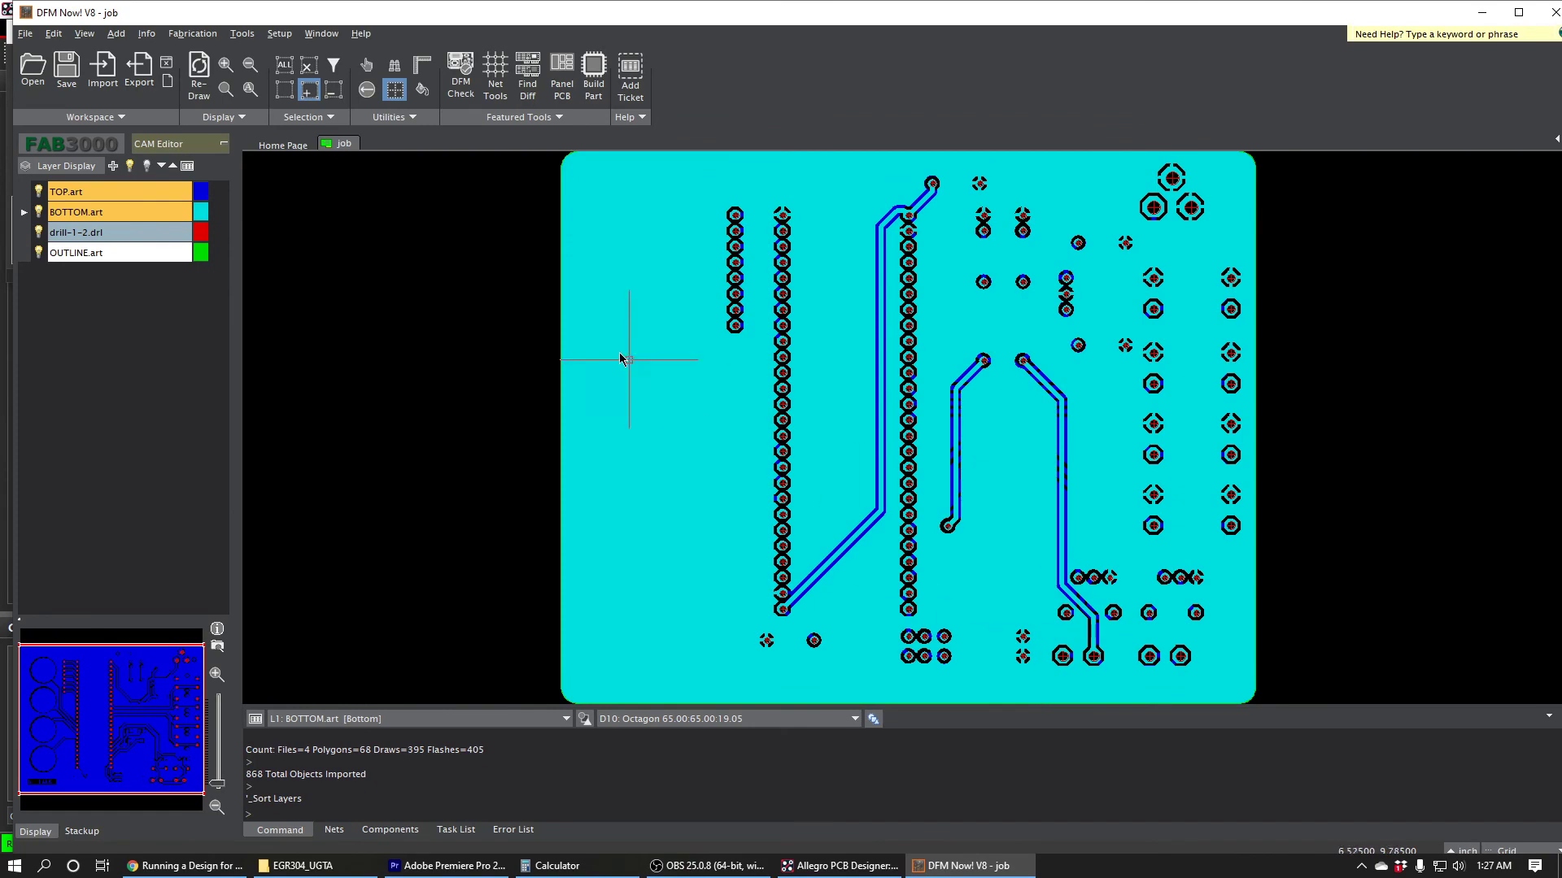
Step: Run the DFM check to a clean pass with no violations, then hide BOTTOM.art
left_click(466, 91)
left_click(473, 113)
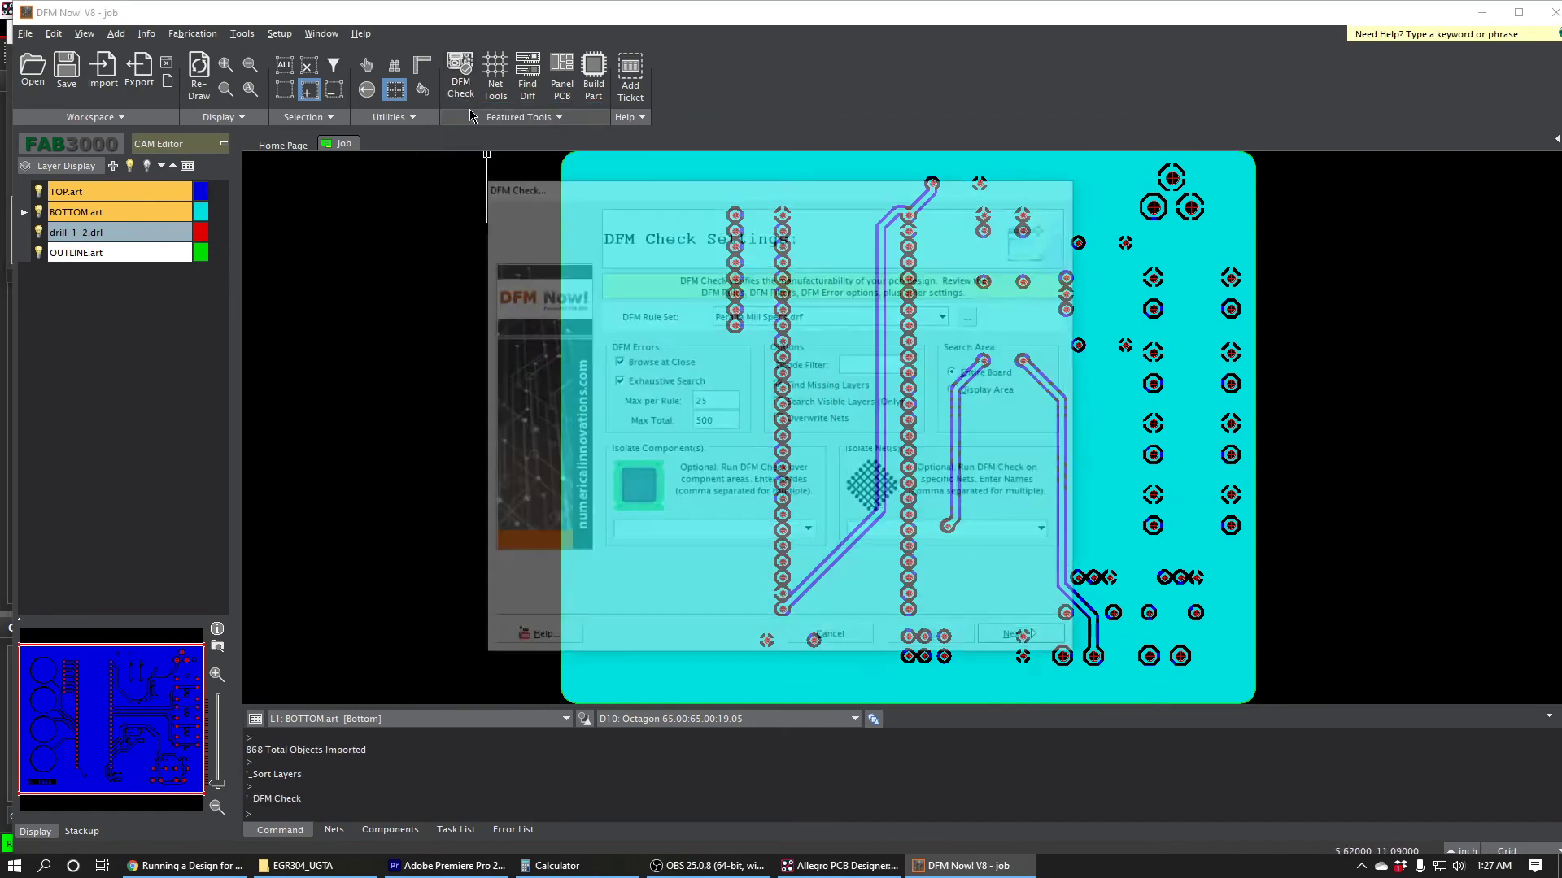
left_click(1020, 641)
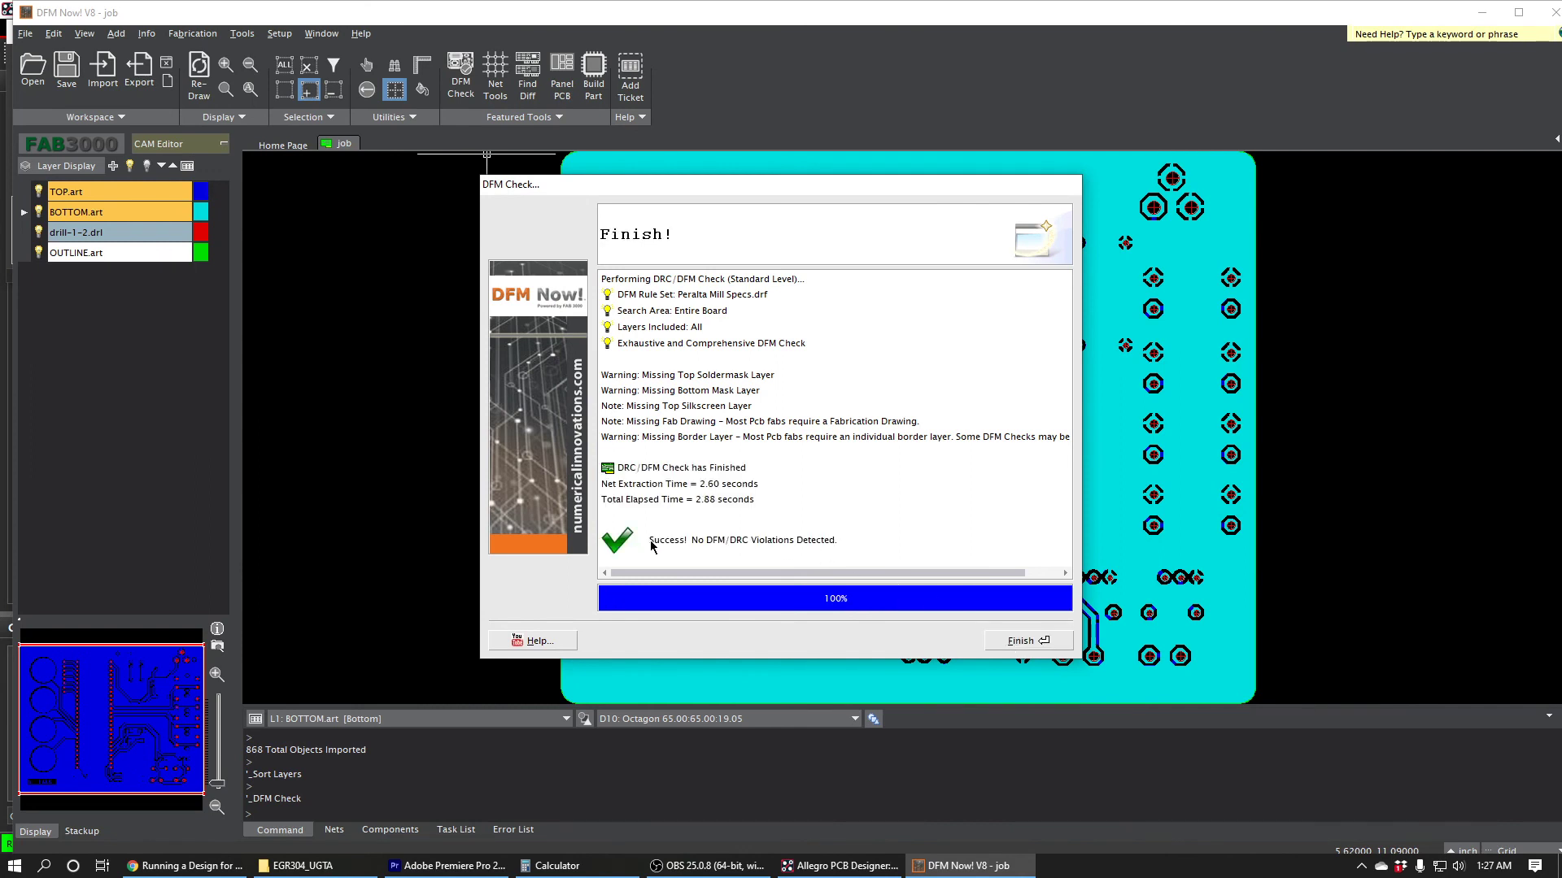
left_click(1018, 640)
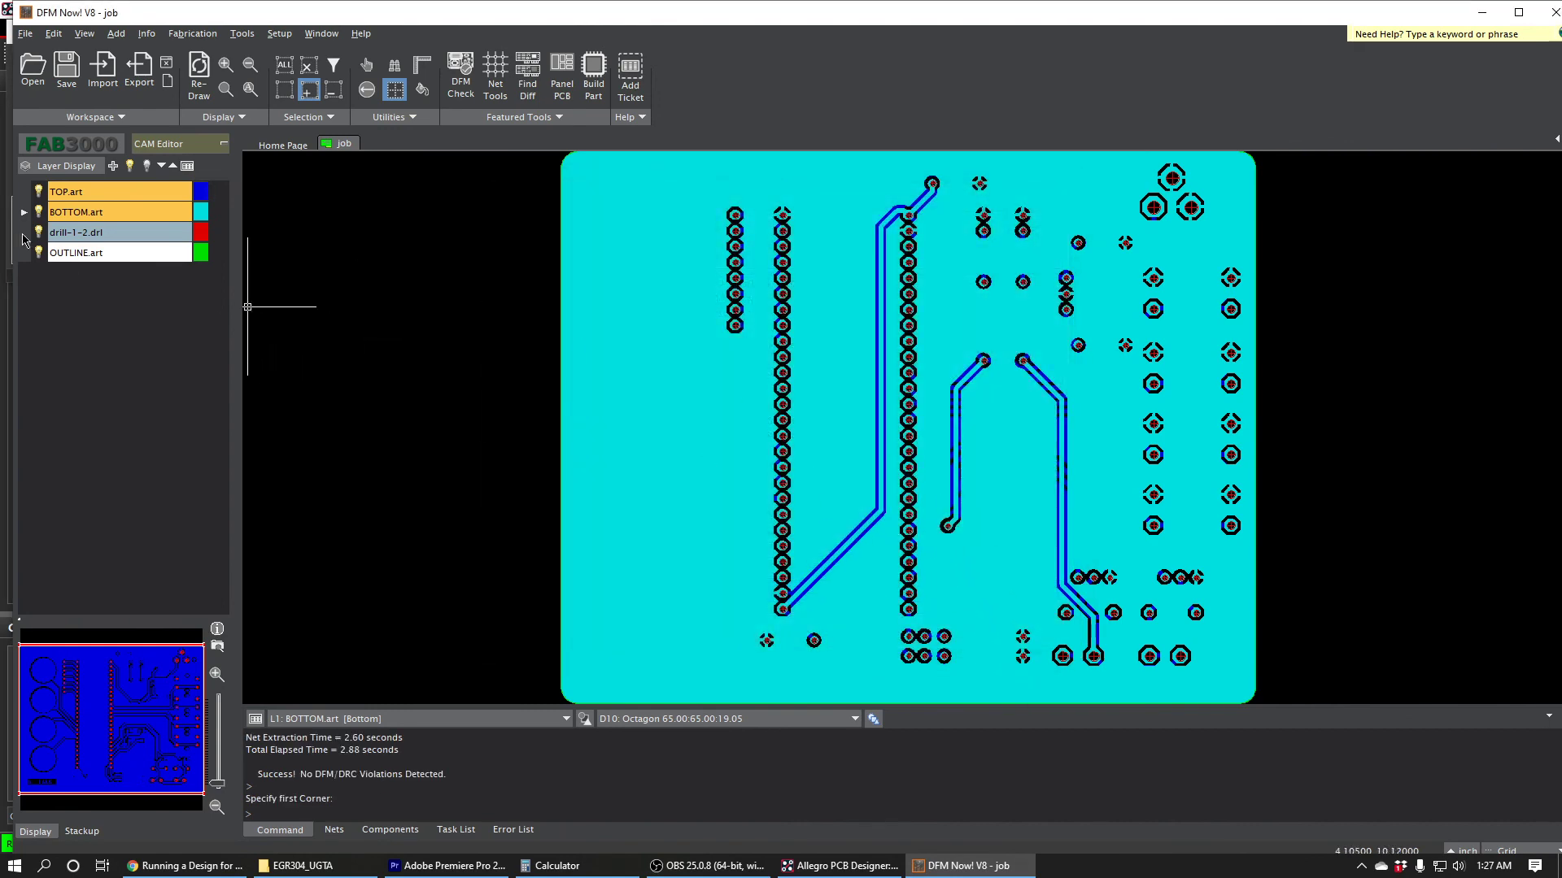
left_click(38, 213)
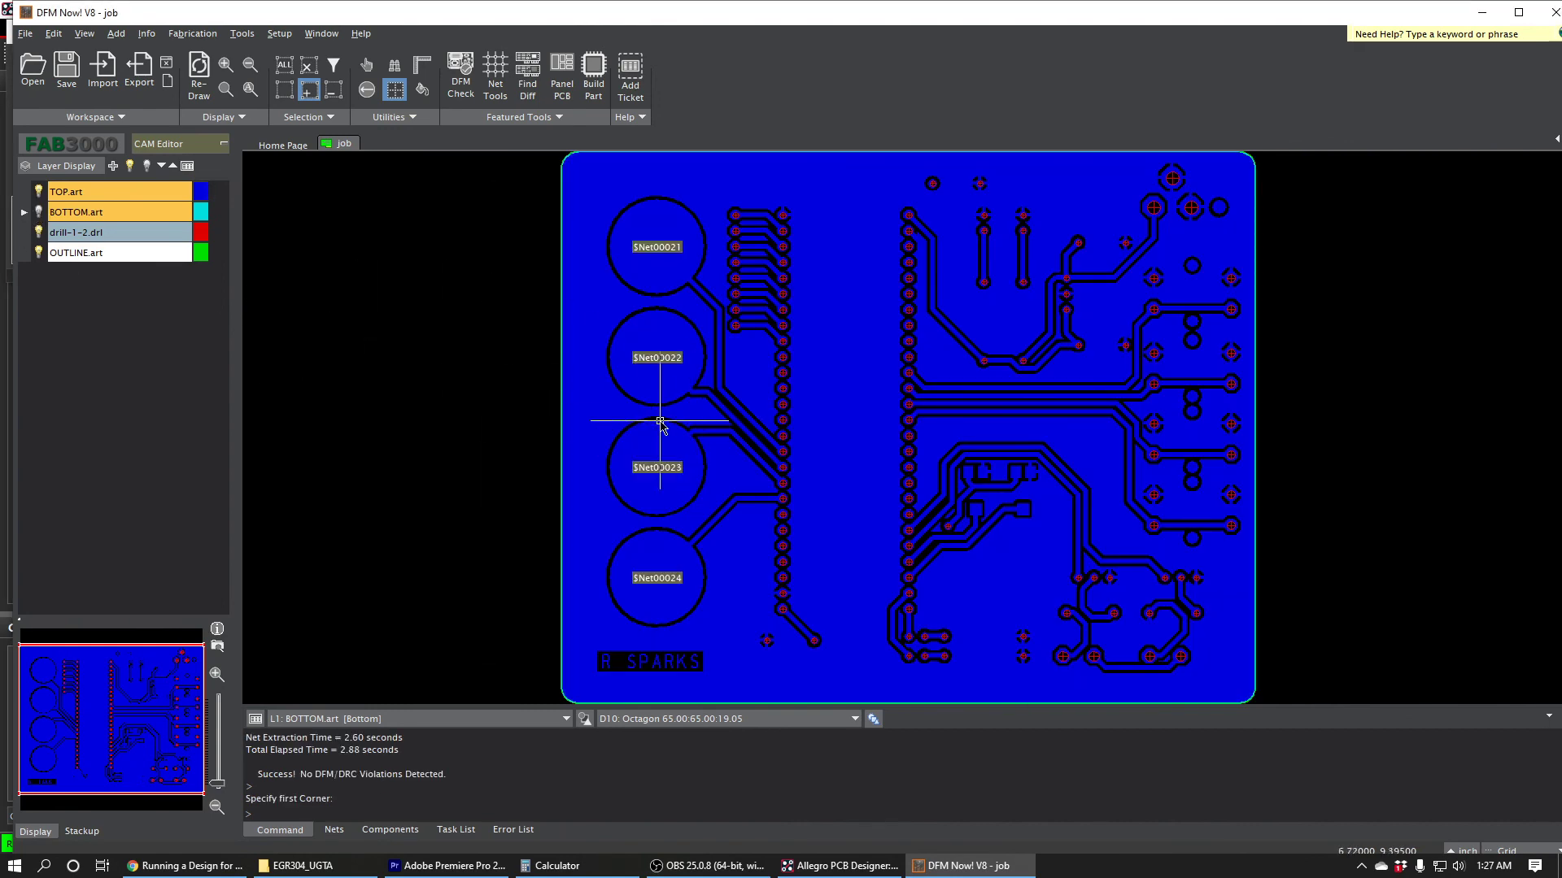